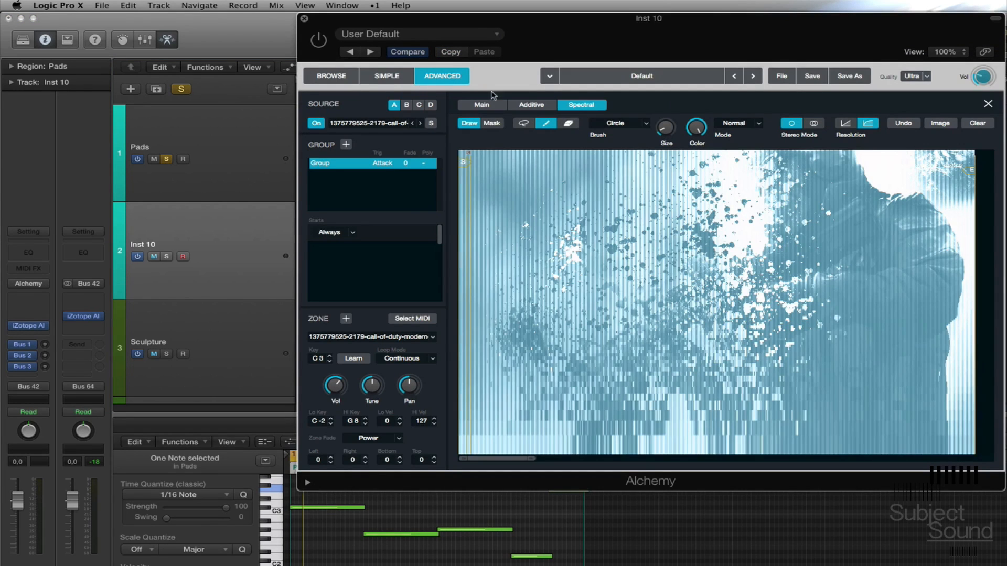
# Step: Reopen source A's editor and compare its Main and Spectral pages
pyautogui.click(988, 104)
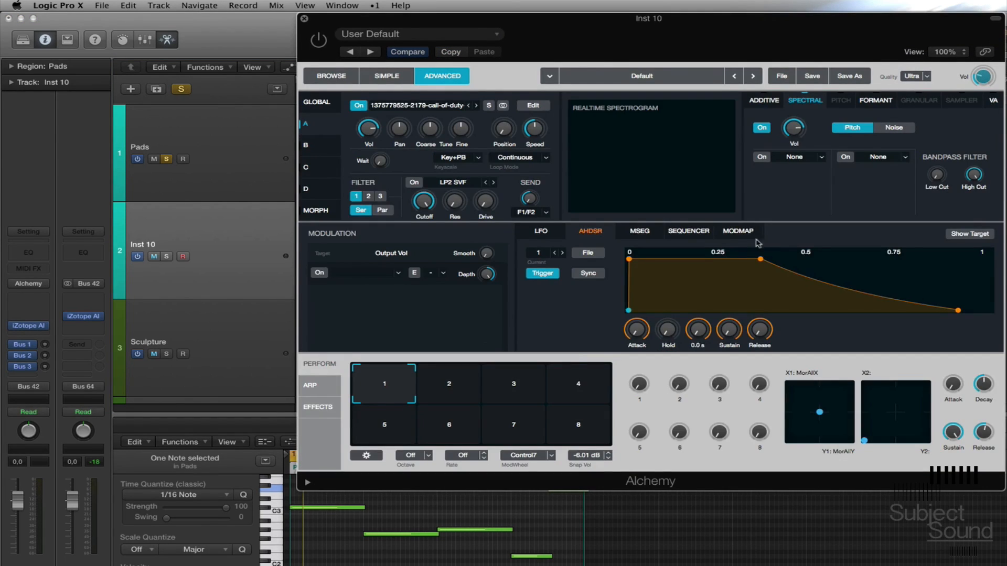
pyautogui.click(533, 104)
pyautogui.click(479, 106)
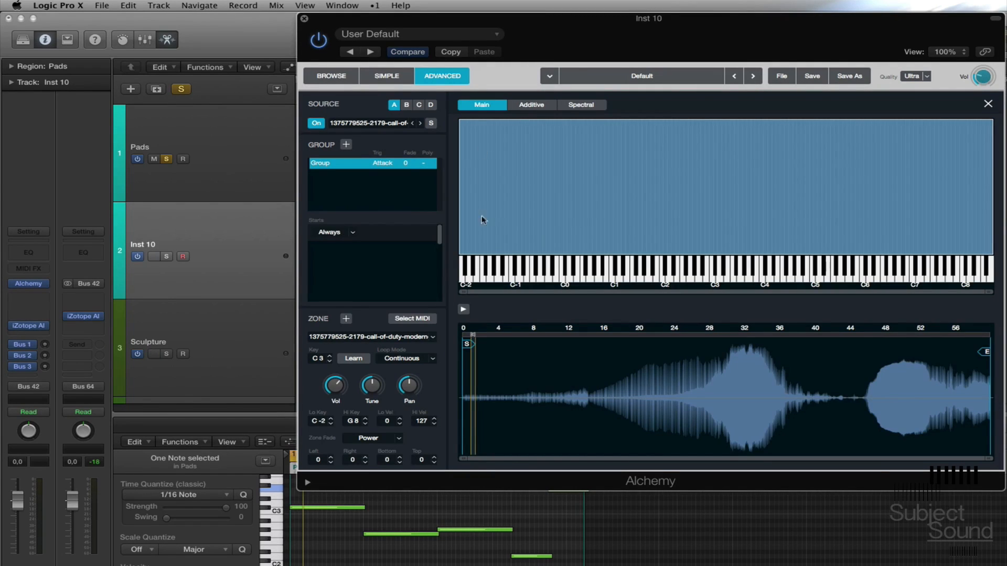
pyautogui.click(582, 105)
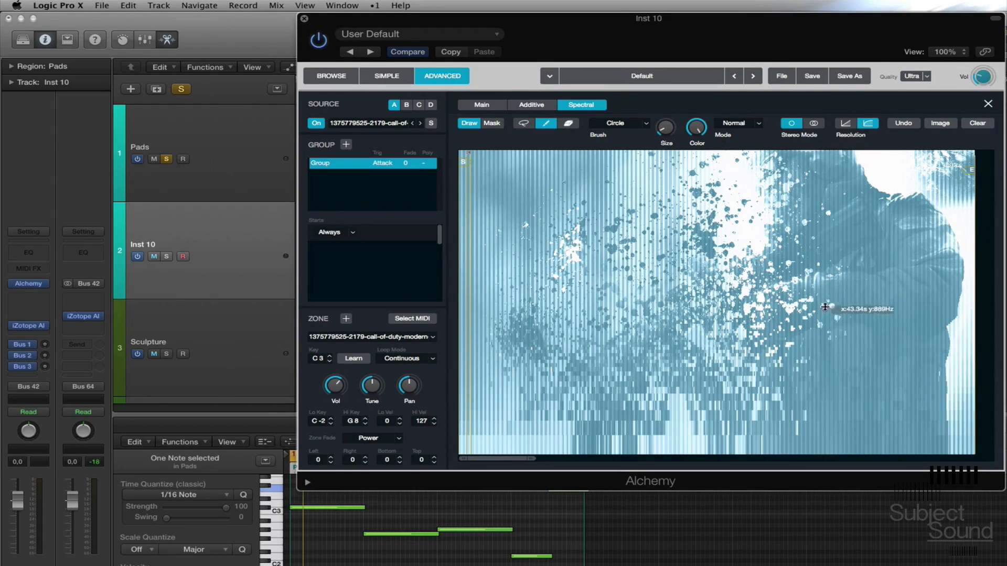
# Step: Clear source A's spectral image and close the source editor
pyautogui.click(980, 124)
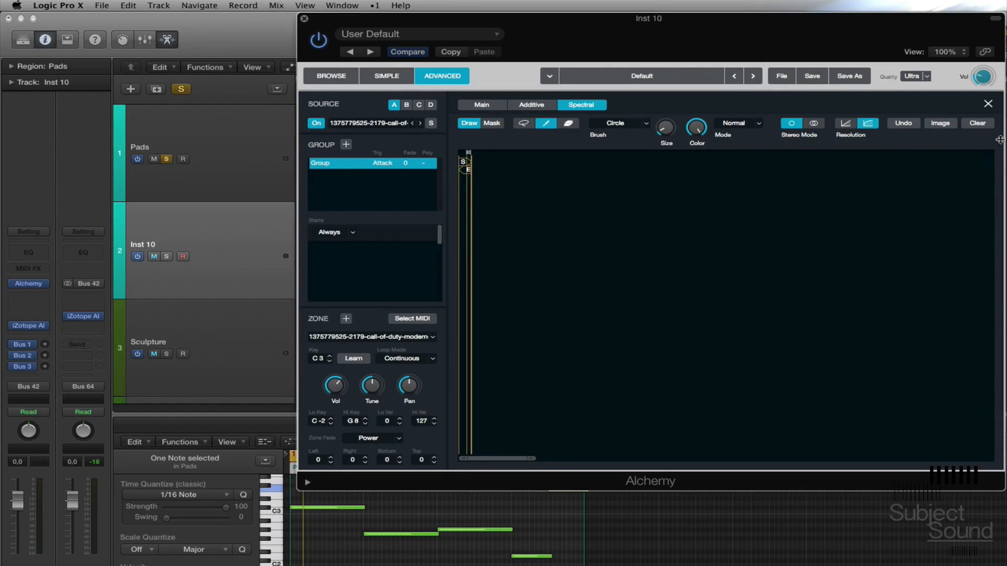
pyautogui.click(950, 125)
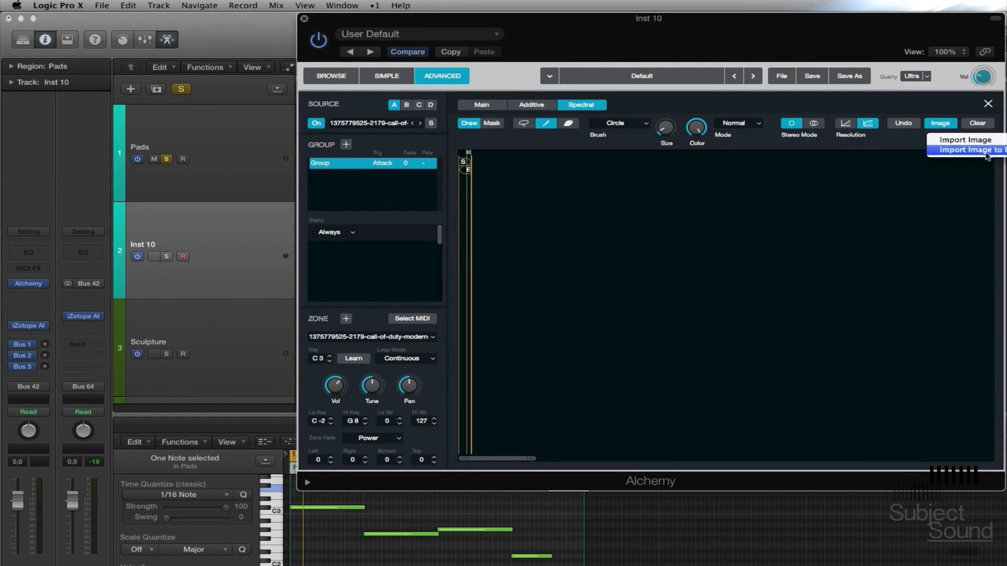
pyautogui.click(989, 107)
pyautogui.click(989, 107)
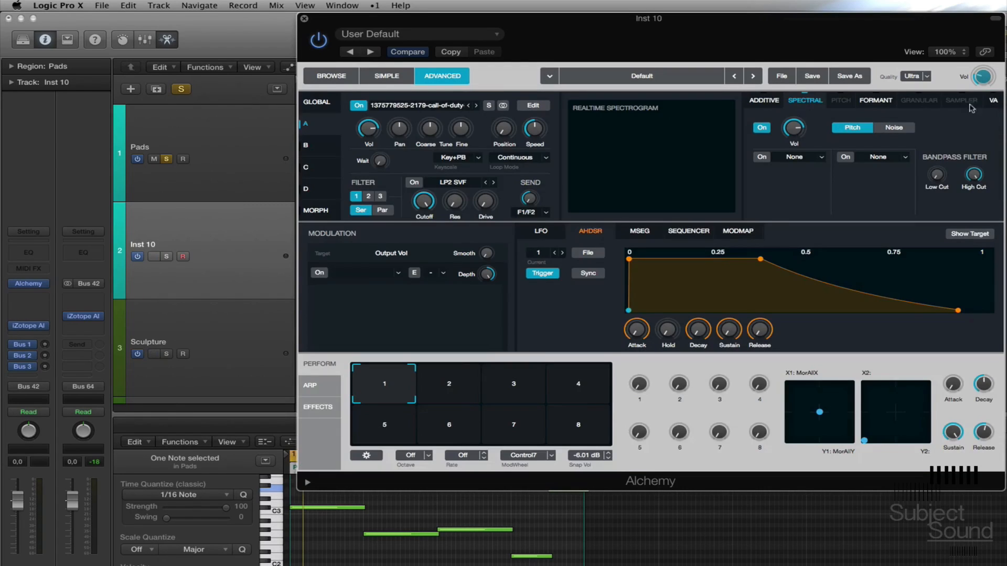
# Step: Import Alchemy, Bass+FoleyMorphing9 bip 1.aif from the Foley favorite into source A with Spectral analysis and open it in the source editor
pyautogui.click(433, 106)
pyautogui.click(431, 121)
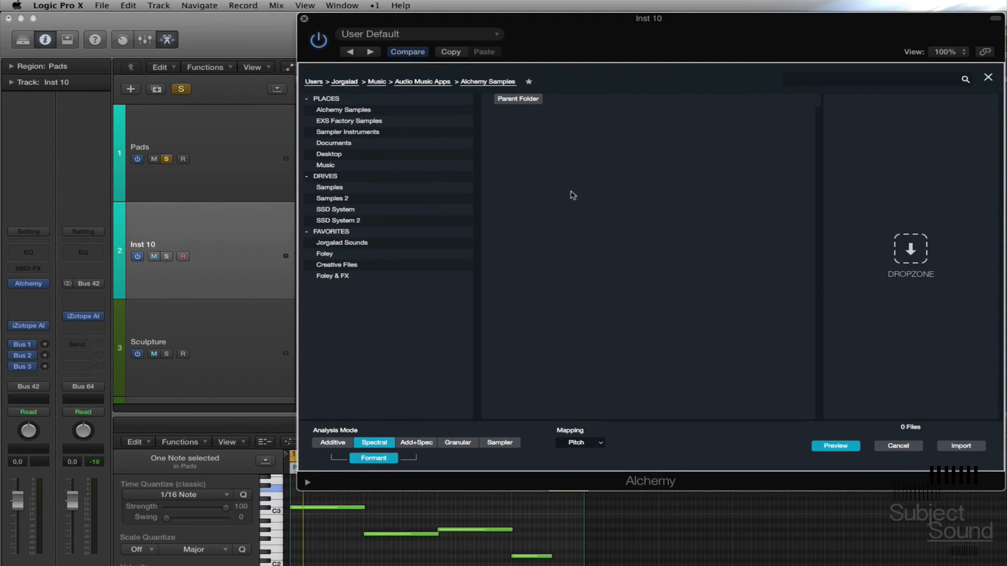
pyautogui.click(338, 264)
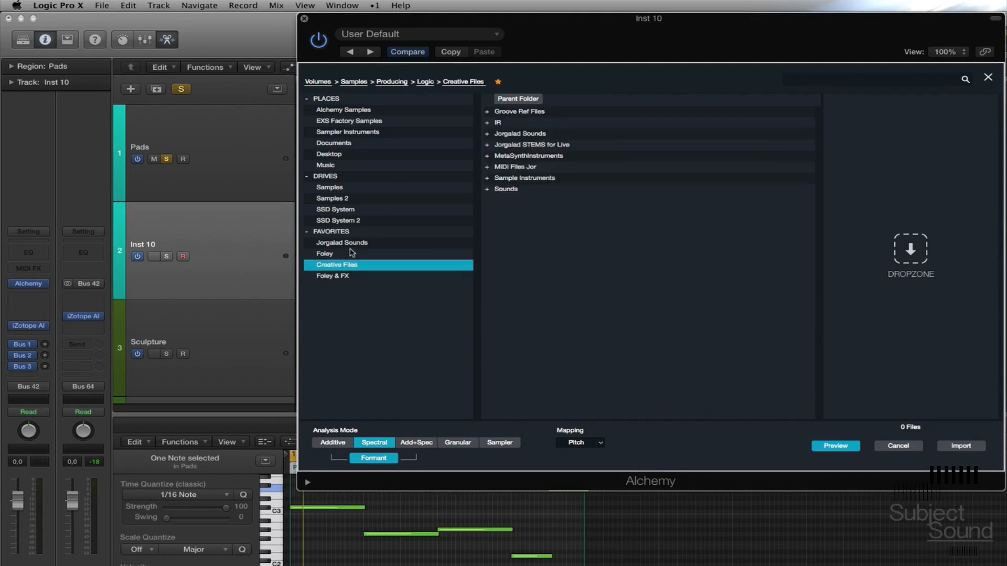
pyautogui.click(350, 254)
pyautogui.click(550, 167)
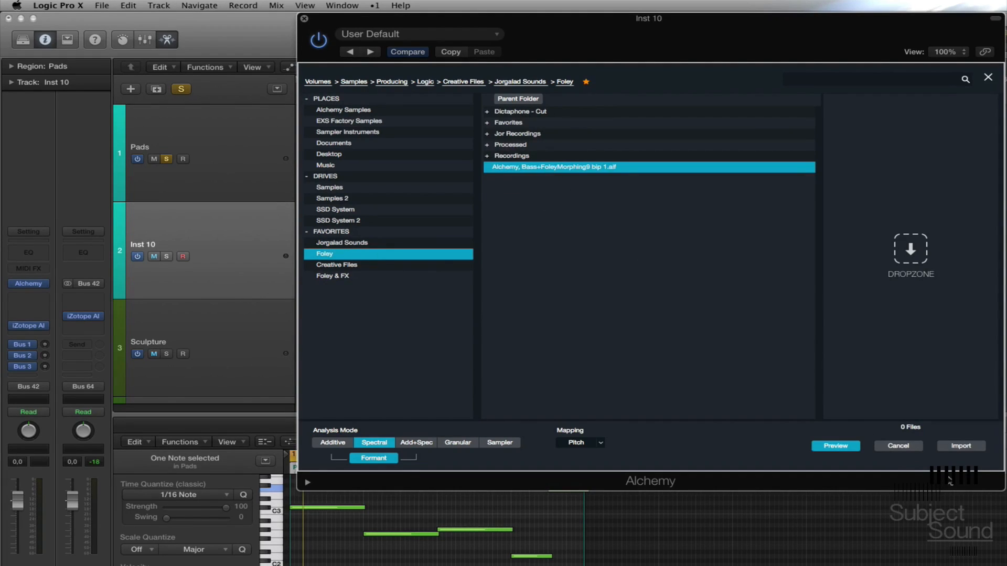
pyautogui.click(963, 447)
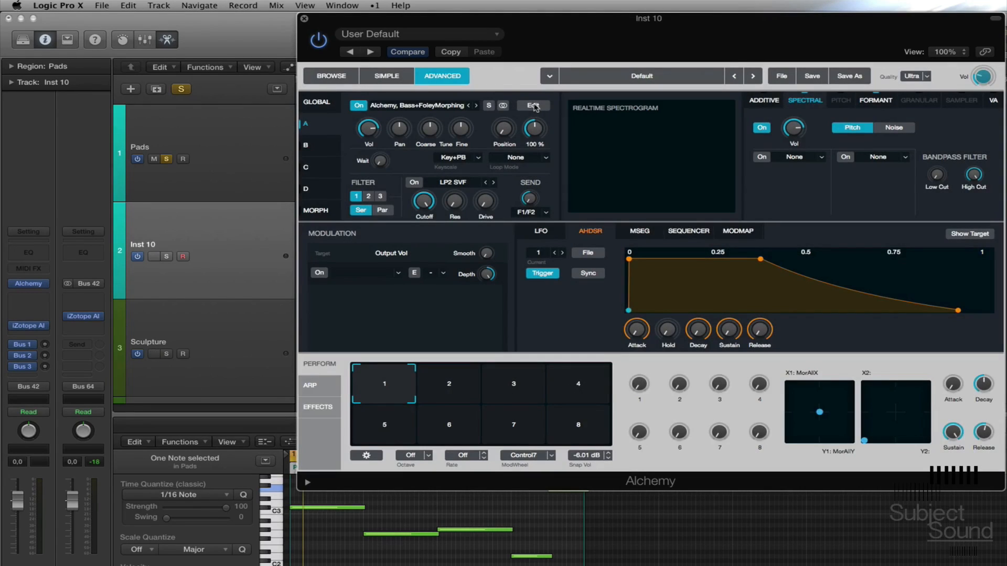
pyautogui.click(533, 106)
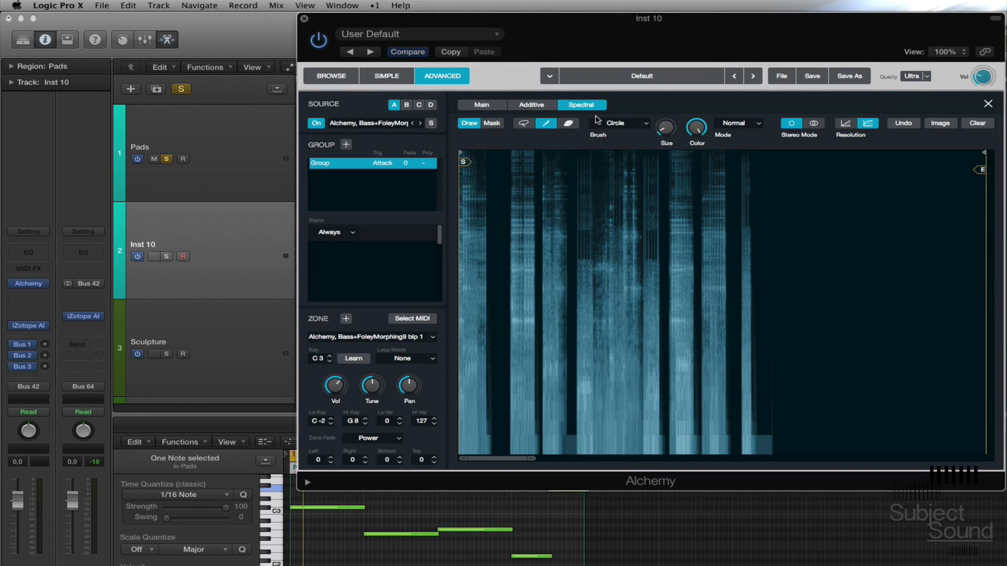
# Step: Switch to Iris 2 on the Pads track and compare the sample's waveform and spectrogram displays
pyautogui.click(305, 19)
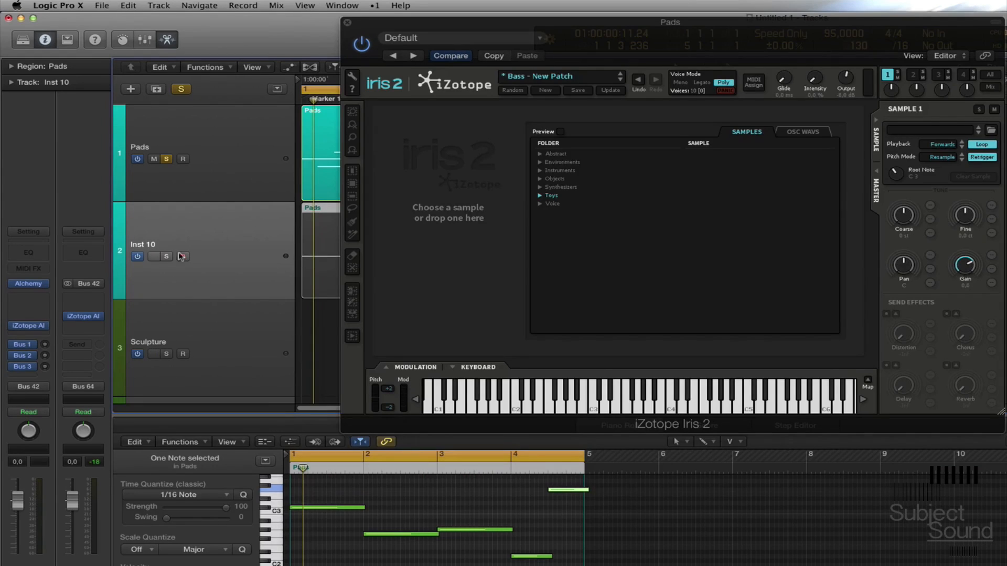
pyautogui.moveTo(19, 288)
pyautogui.click(258, 160)
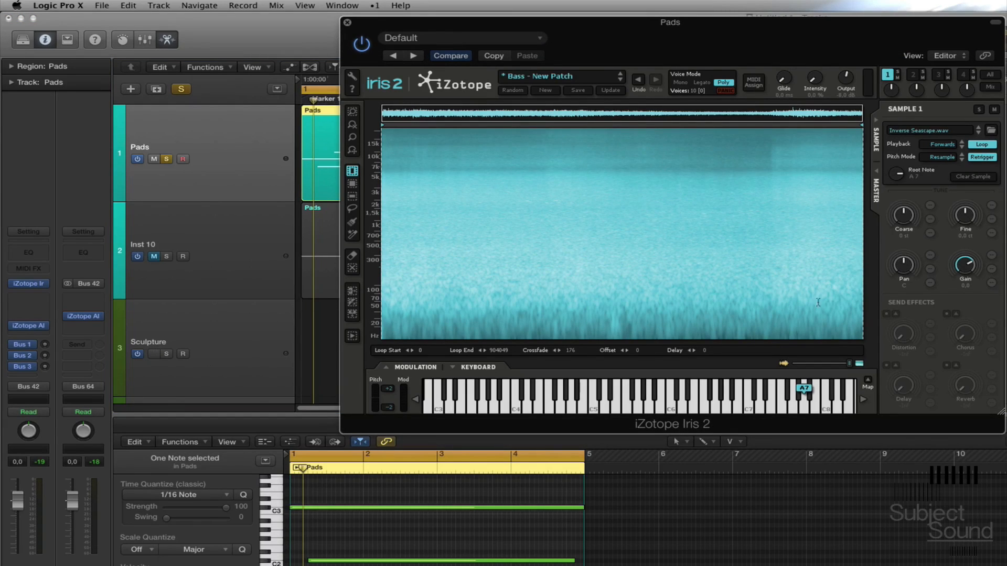
pyautogui.moveTo(833, 363); pyautogui.dragTo(744, 368)
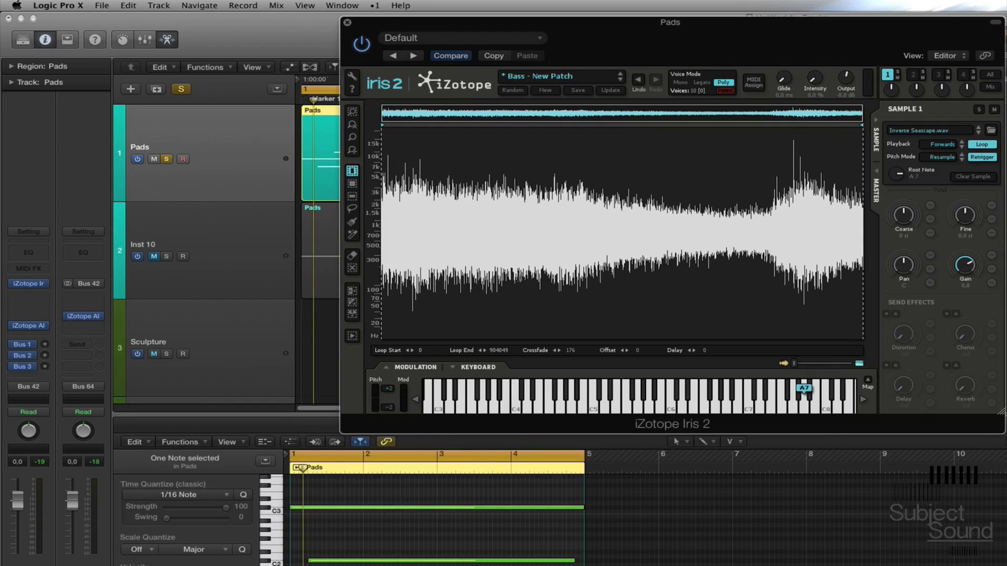
pyautogui.moveTo(797, 367); pyautogui.dragTo(851, 367)
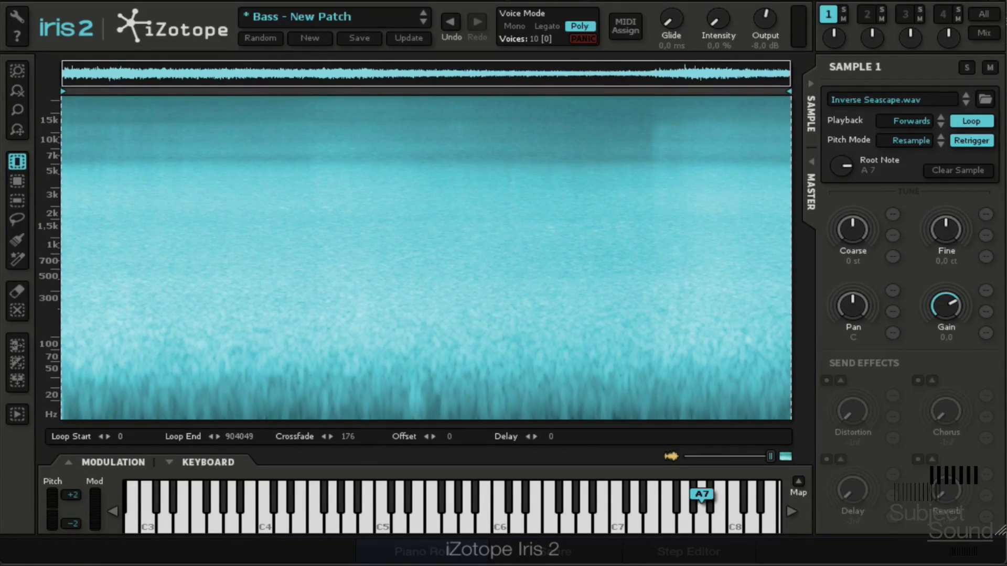
# Step: Load Jor Guitar Noodling 1.aif into Sample 1 and brush a selection falling from about 2 kHz to 1.2 kHz in its first half
pyautogui.moveTo(797, 297); pyautogui.dragTo(187, 229)
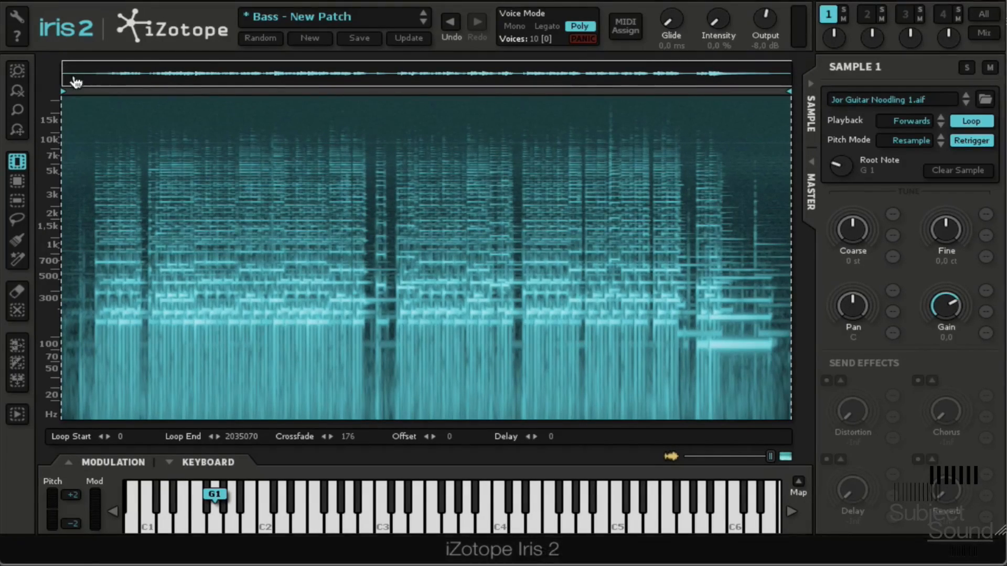
pyautogui.moveTo(68, 76); pyautogui.dragTo(387, 112)
pyautogui.moveTo(430, 79); pyautogui.dragTo(129, 58)
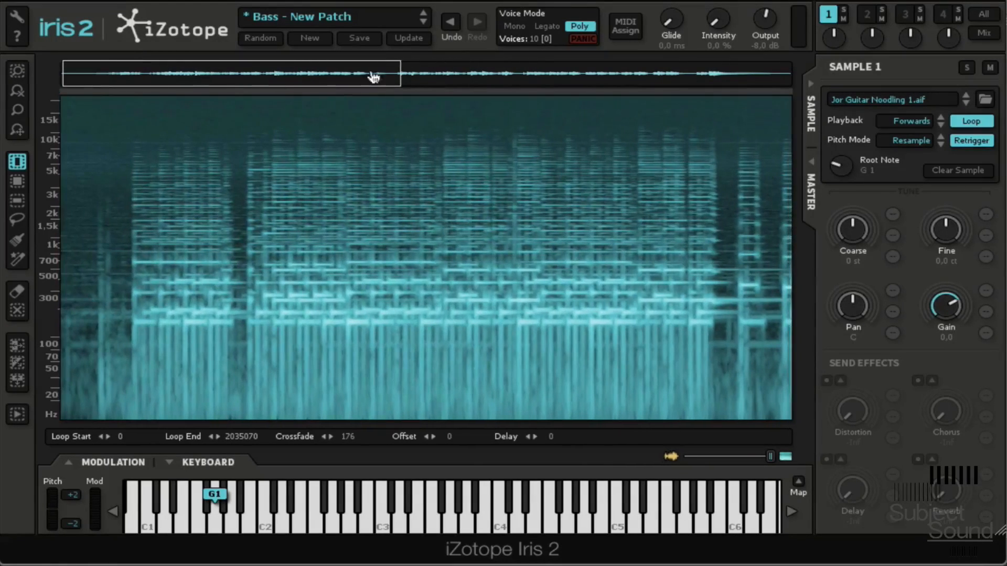
pyautogui.moveTo(400, 74); pyautogui.dragTo(257, 85)
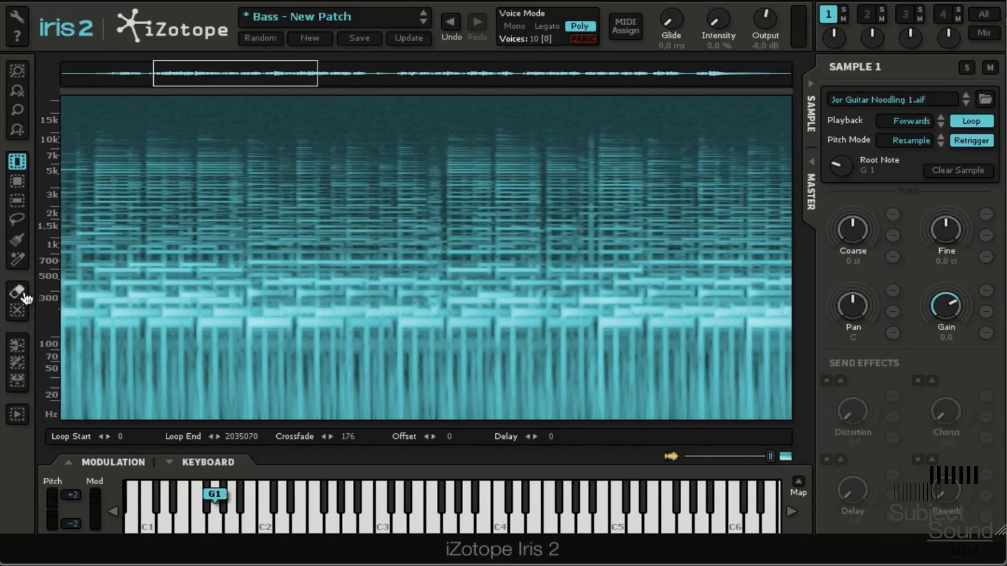
pyautogui.click(18, 240)
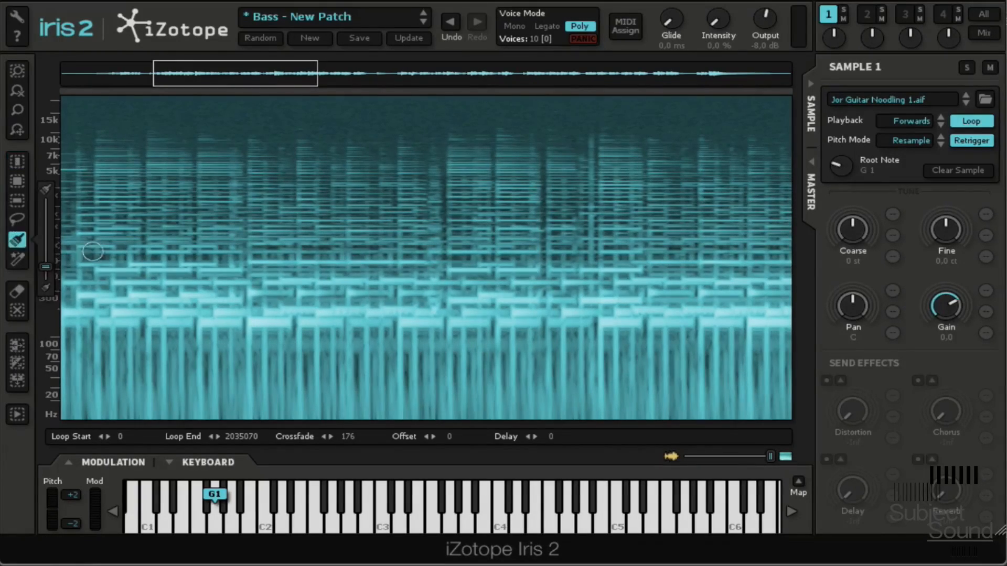
pyautogui.moveTo(150, 212); pyautogui.dragTo(289, 237)
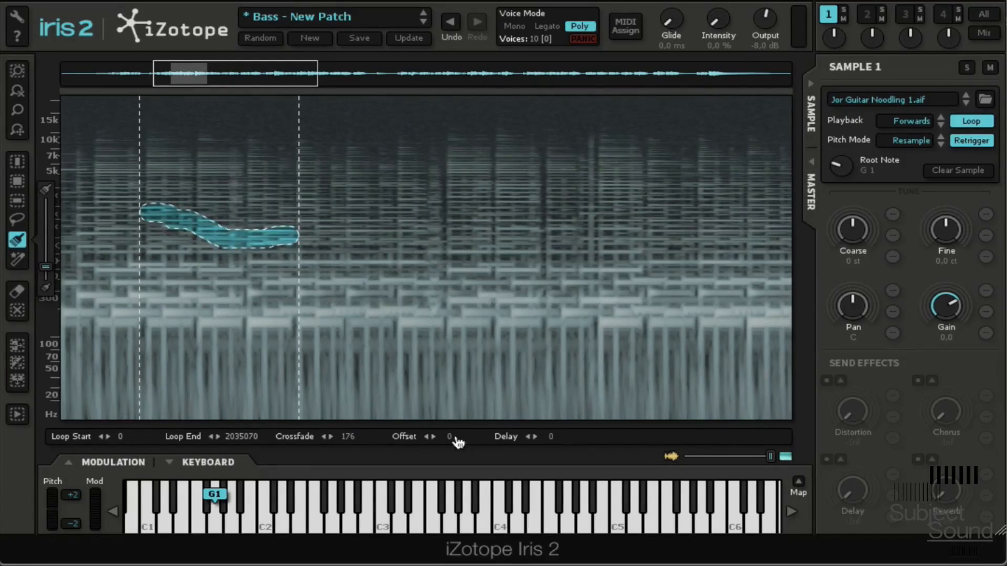
# Step: Set the loop start to 309781 and the loop end to 412965 around the brushed selection
pyautogui.moveTo(449, 444)
pyautogui.mouseDown()
pyautogui.moveTo(460, 442)
pyautogui.moveTo(450, 447)
pyautogui.mouseUp()
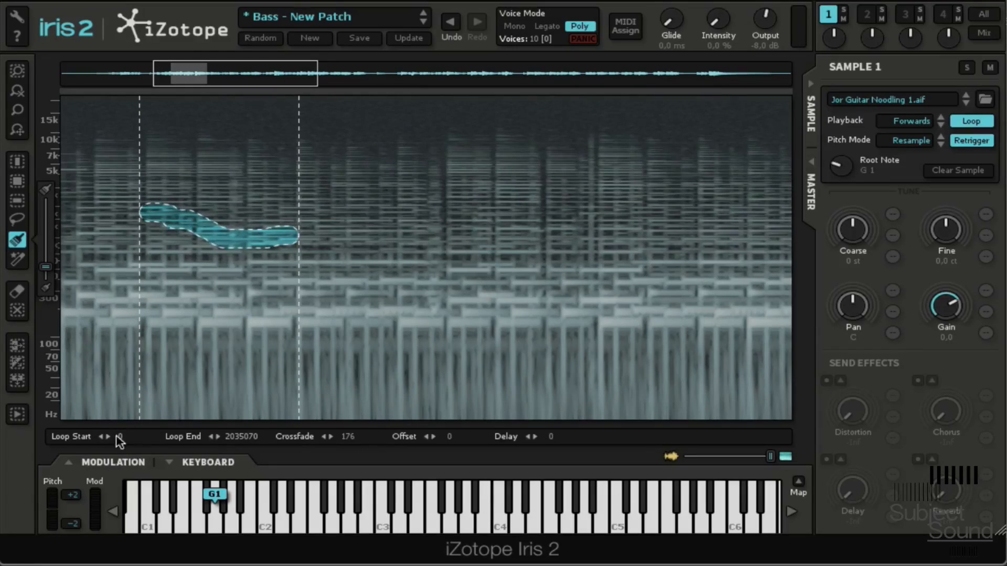
pyautogui.moveTo(118, 435)
pyautogui.mouseDown()
pyautogui.moveTo(223, 444)
pyautogui.moveTo(362, 438)
pyautogui.moveTo(517, 399)
pyautogui.moveTo(113, 437)
pyautogui.moveTo(629, 417)
pyautogui.mouseUp()
pyautogui.moveTo(236, 435)
pyautogui.mouseDown()
pyautogui.moveTo(474, 379)
pyautogui.moveTo(588, 376)
pyautogui.mouseUp()
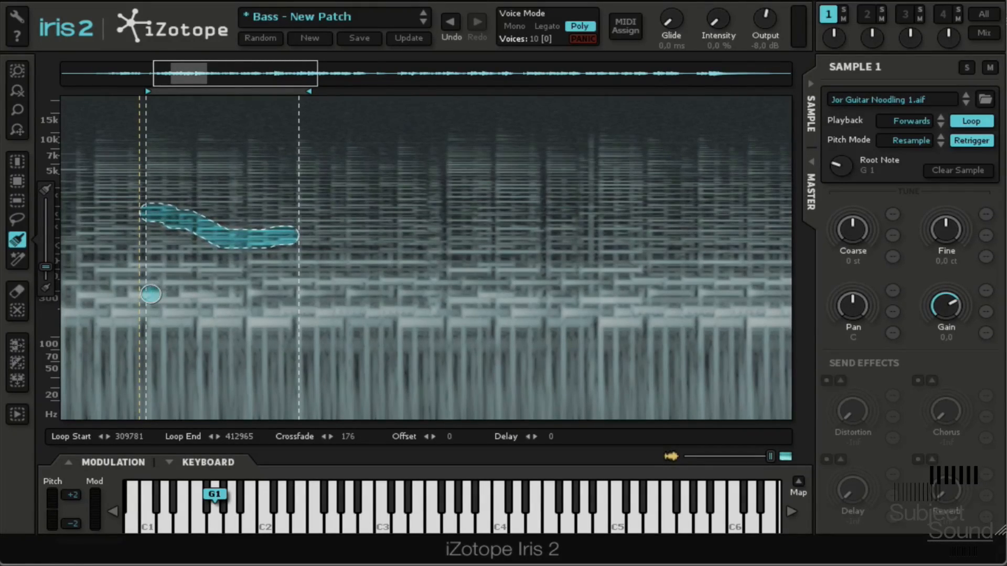
# Step: Brush three more selections across the loop at about 300 Hz, 100 to 70 Hz, and 800 to 500 Hz
pyautogui.moveTo(251, 304); pyautogui.dragTo(305, 304)
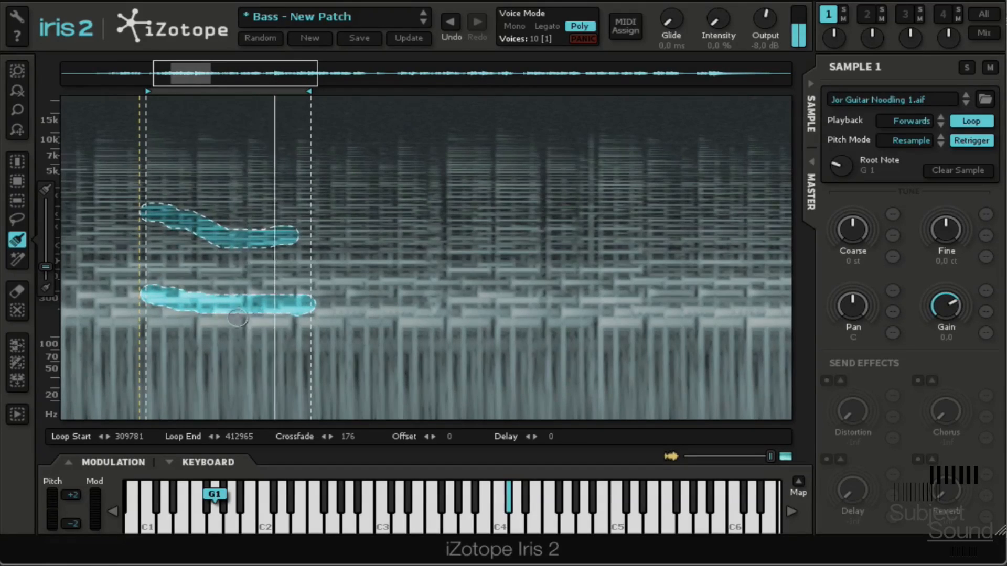
pyautogui.moveTo(146, 345); pyautogui.dragTo(325, 357)
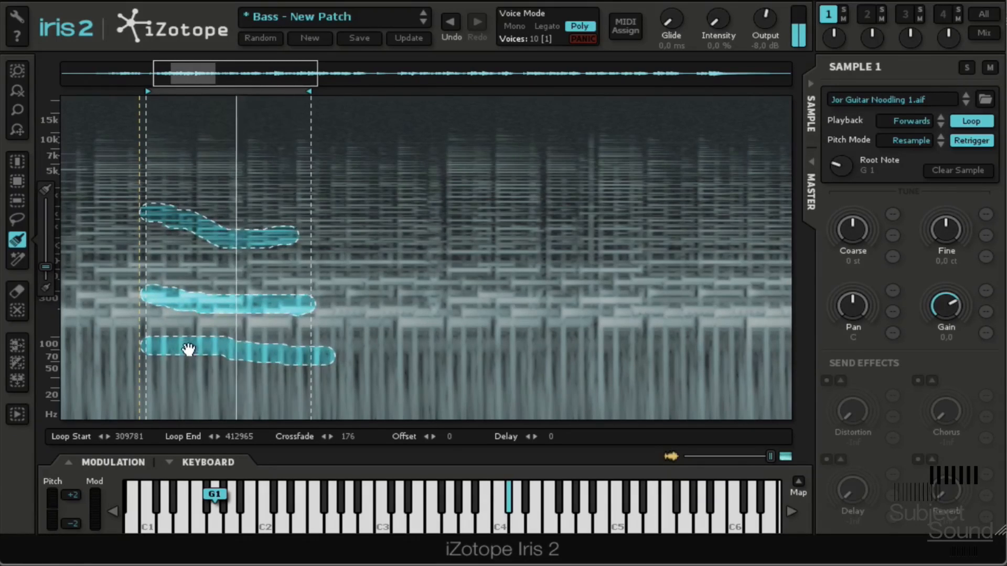
pyautogui.moveTo(147, 256); pyautogui.dragTo(314, 278)
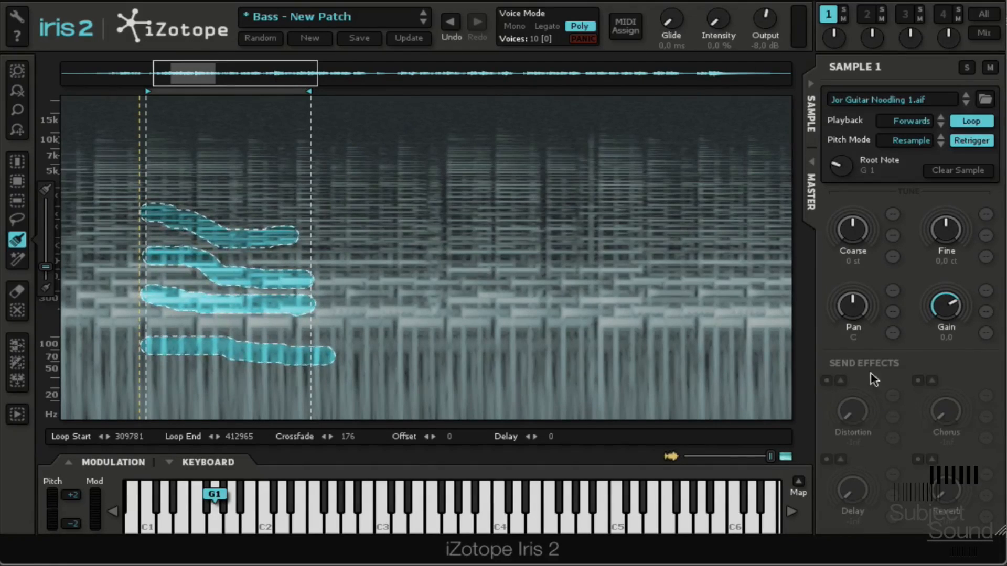
# Step: Set Sample 1's pitch mode to Radius RT and its coarse tuning to -12 st
pyautogui.click(906, 142)
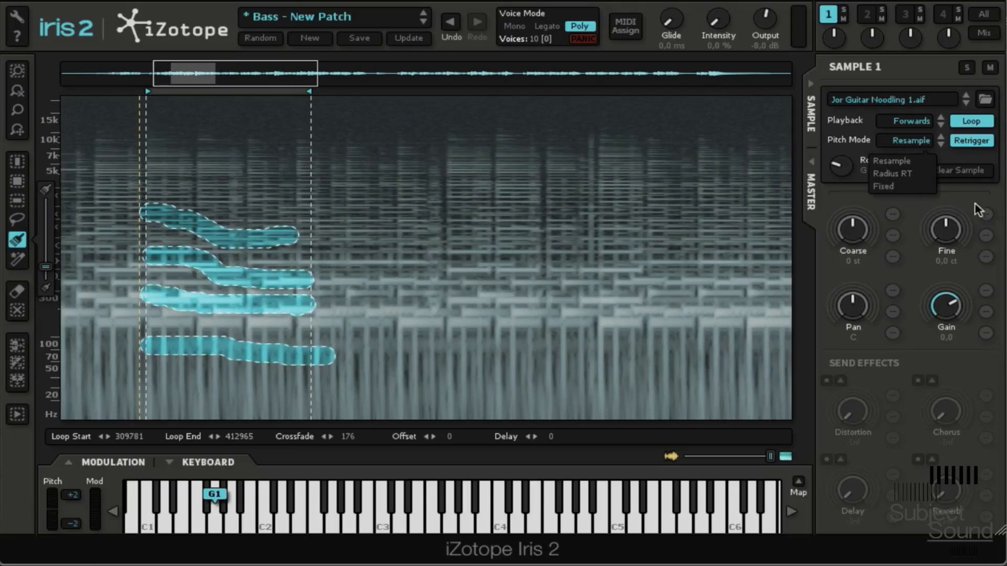
pyautogui.click(918, 177)
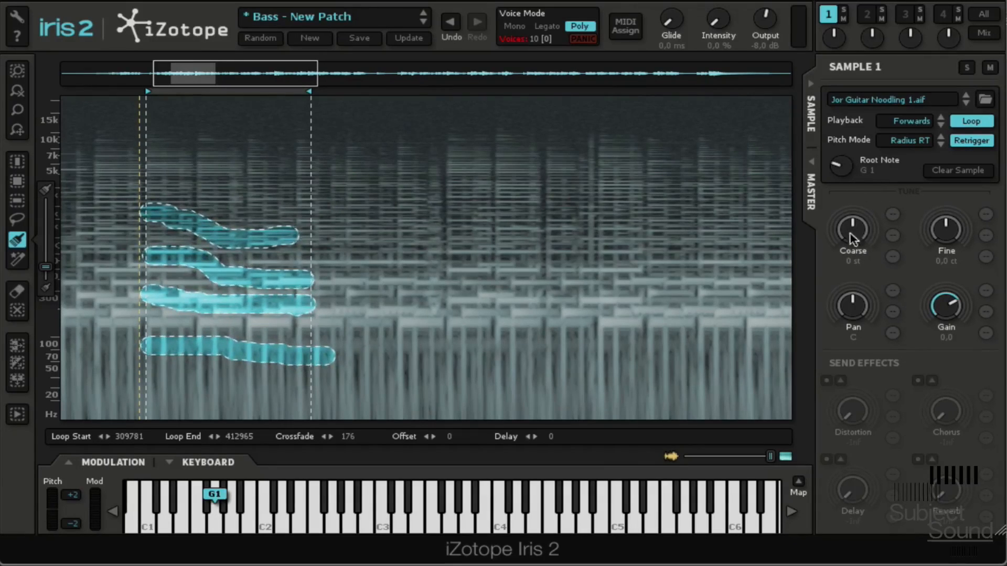
pyautogui.moveTo(858, 234)
pyautogui.mouseDown()
pyautogui.moveTo(865, 242)
pyautogui.moveTo(866, 228)
pyautogui.moveTo(858, 236)
pyautogui.mouseUp()
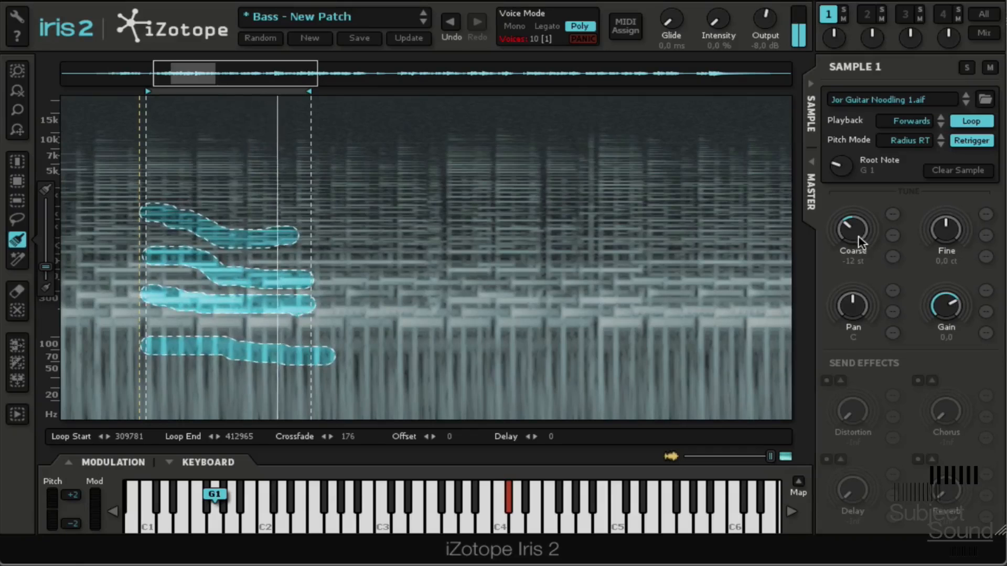
# Step: Try the Fixed pitch mode with coarse tuning at 18 st, and return the pitch mode to Resample
pyautogui.click(917, 145)
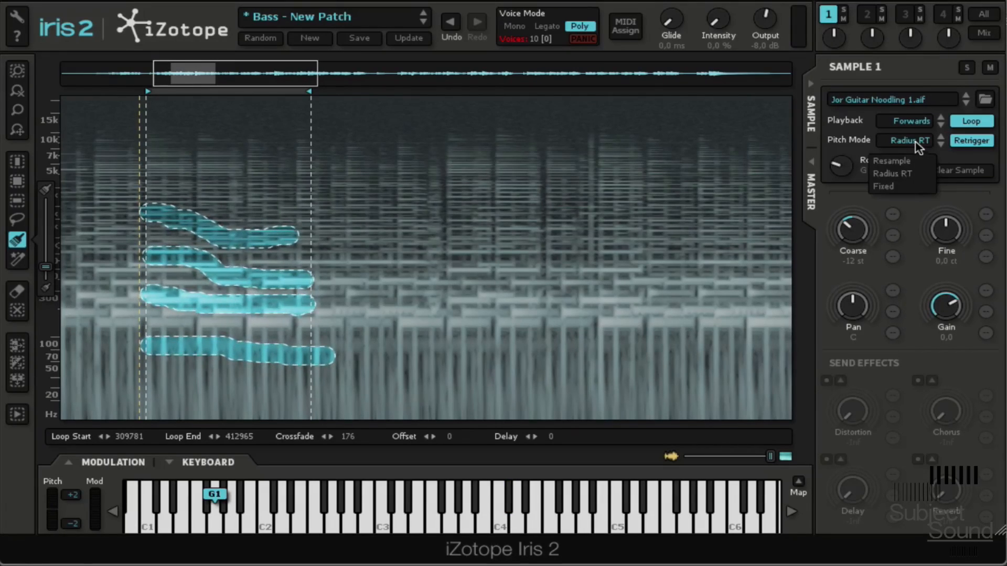
pyautogui.click(919, 186)
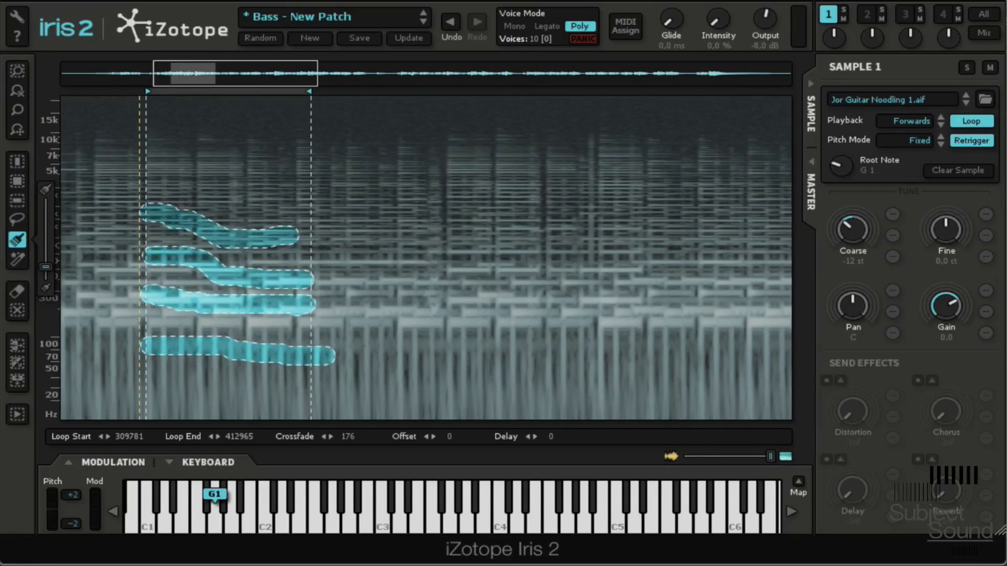
pyautogui.moveTo(855, 235); pyautogui.dragTo(892, 180)
pyautogui.click(919, 141)
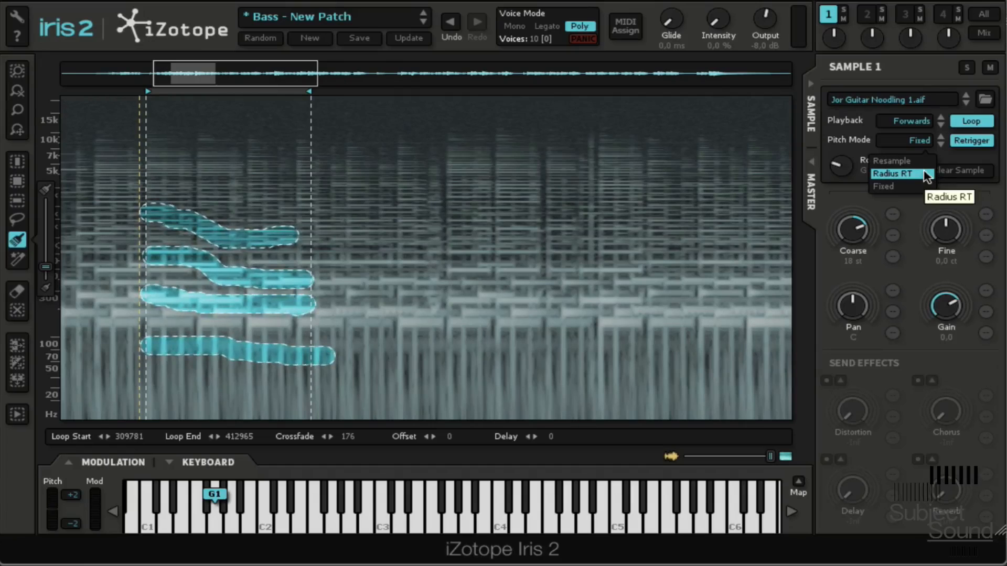
pyautogui.click(909, 161)
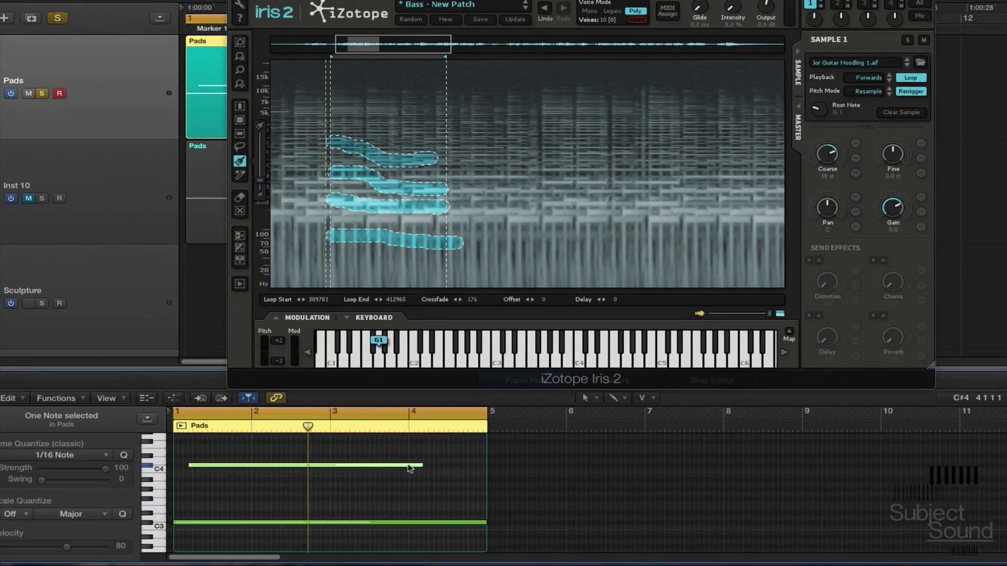
# Step: Extend the upper note in the Pads region to bar 5, start it slightly earlier, and play the region
pyautogui.moveTo(419, 464); pyautogui.dragTo(486, 465)
pyautogui.moveTo(191, 465); pyautogui.dragTo(184, 465)
pyautogui.press('space')
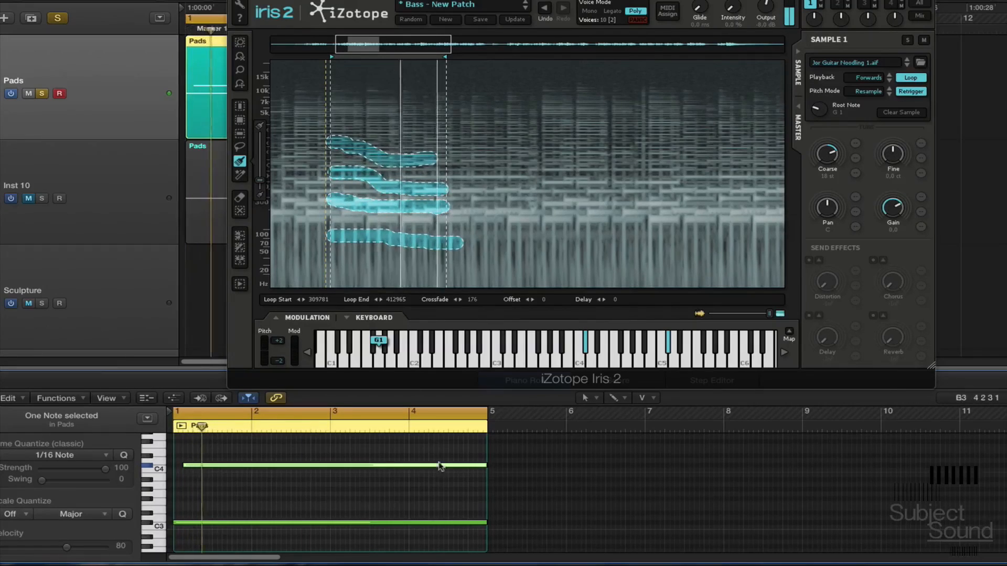
# Step: Reset Sample 1's coarse tuning to 0 st and set its playback direction to forwards/backwards
pyautogui.doubleClick(834, 159)
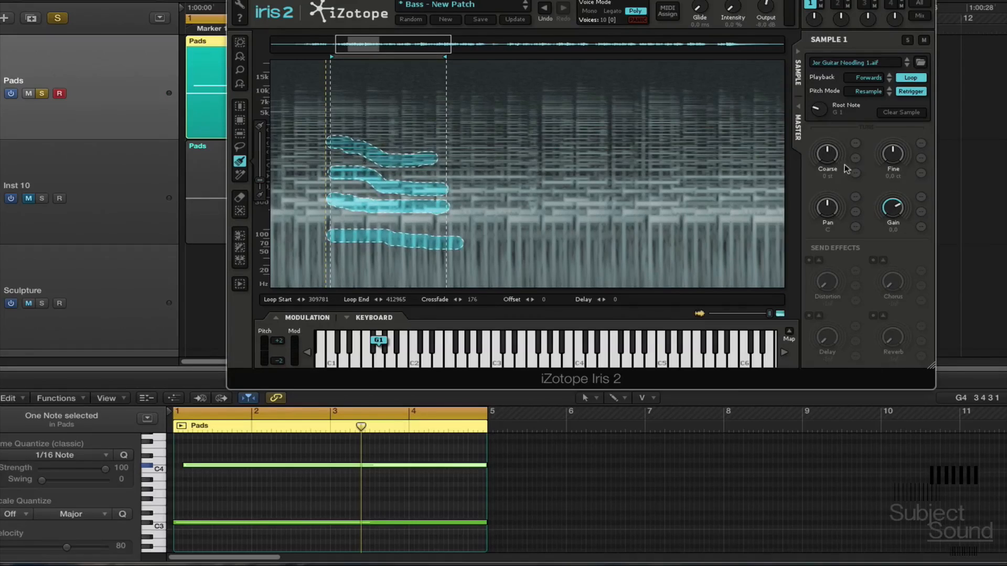
pyautogui.click(869, 78)
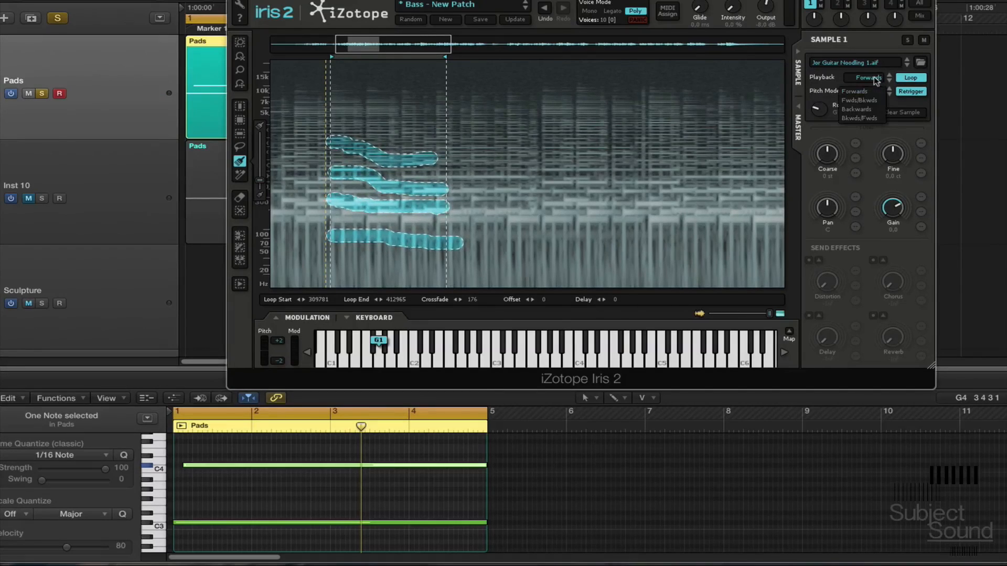
pyautogui.click(873, 101)
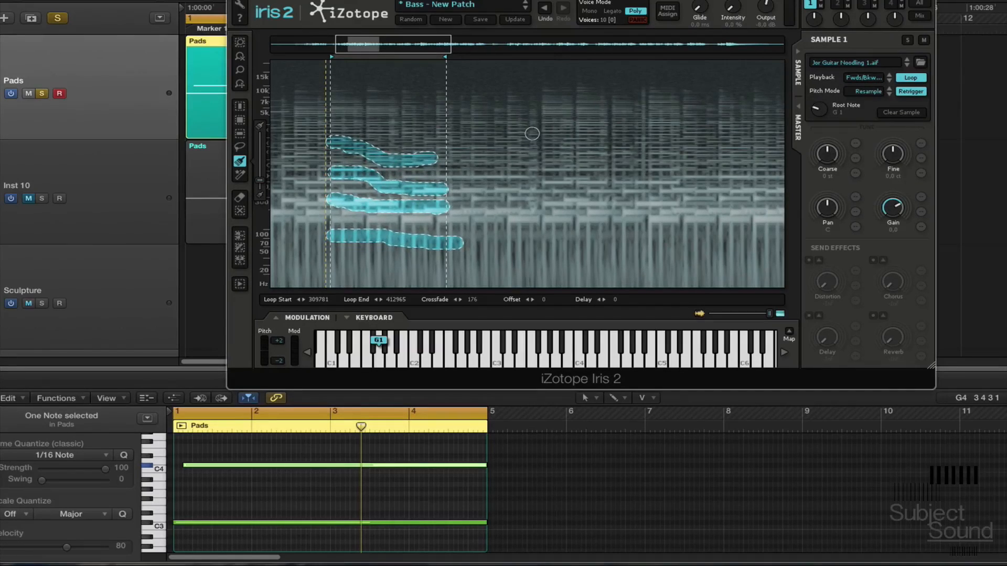
# Step: Play the Pads region and lower Sample 1's coarse tuning to -28 st
pyautogui.press('space')
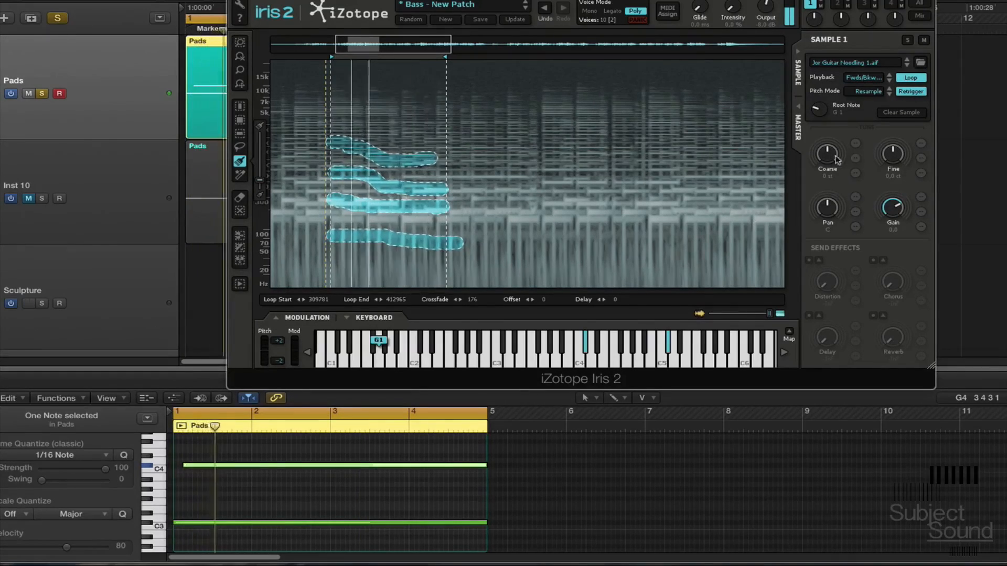
pyautogui.moveTo(837, 159); pyautogui.dragTo(839, 164)
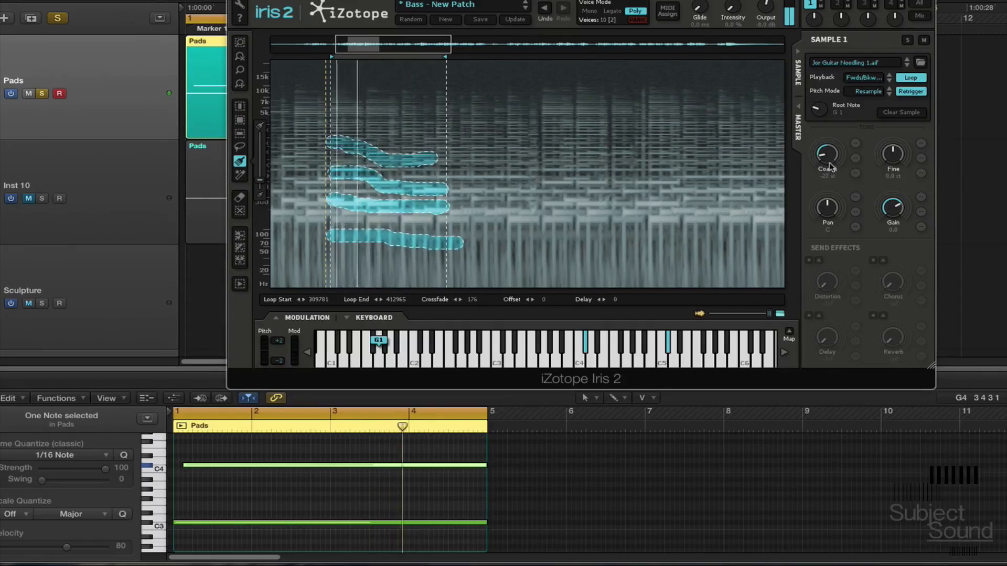
pyautogui.moveTo(828, 162); pyautogui.dragTo(831, 164)
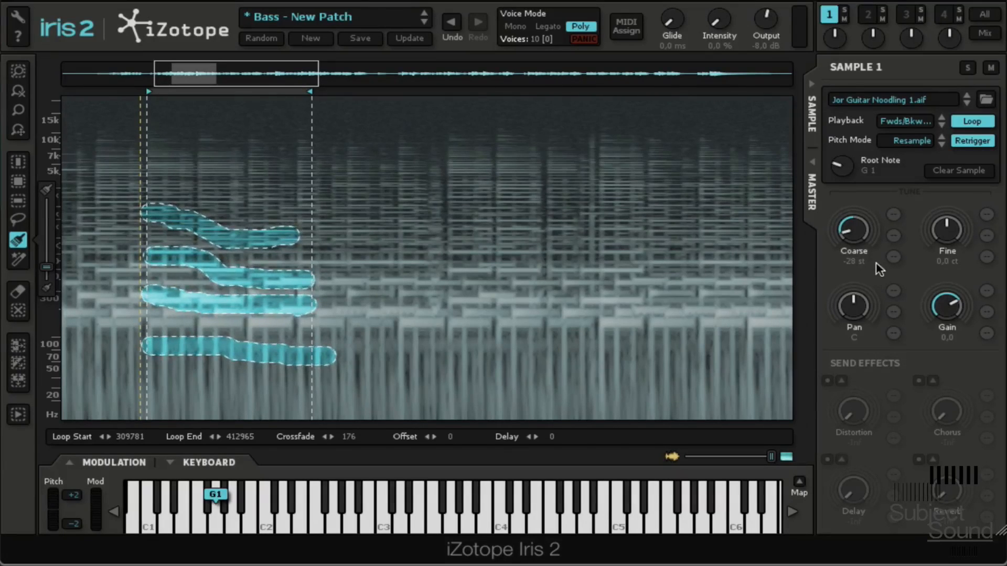
# Step: Show all four sample slots together with the modulation section, and open the mix window
pyautogui.click(992, 16)
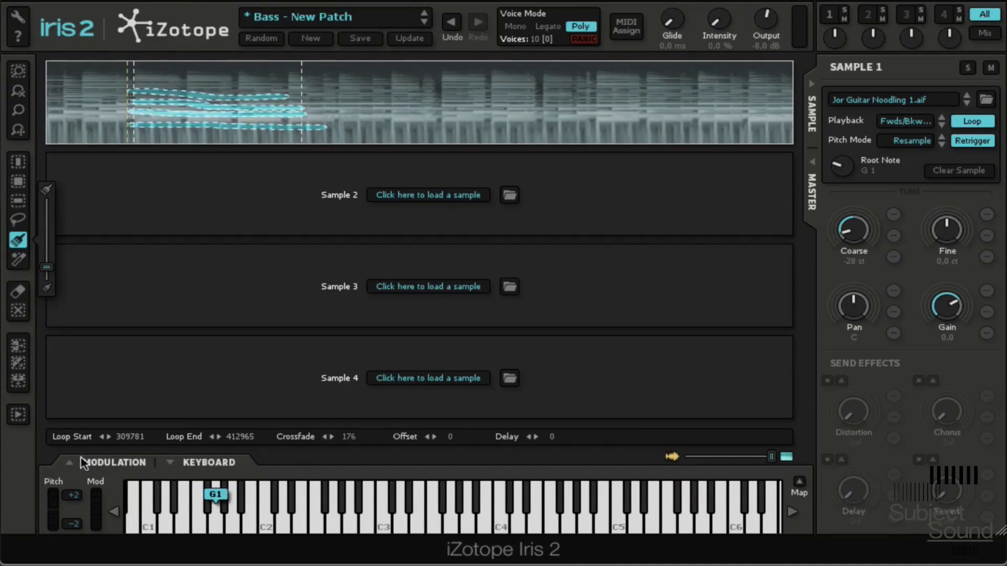
pyautogui.click(67, 461)
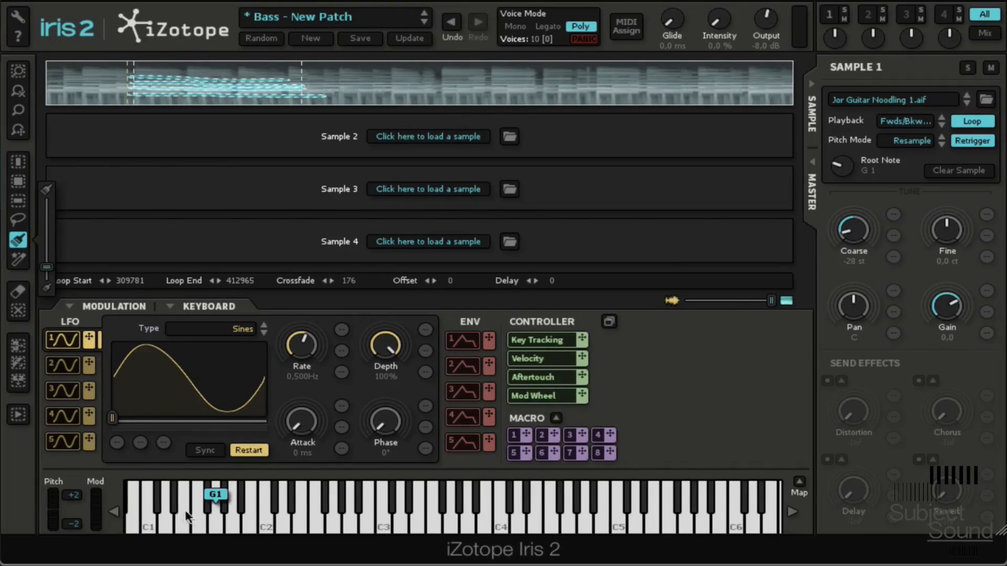
pyautogui.click(986, 33)
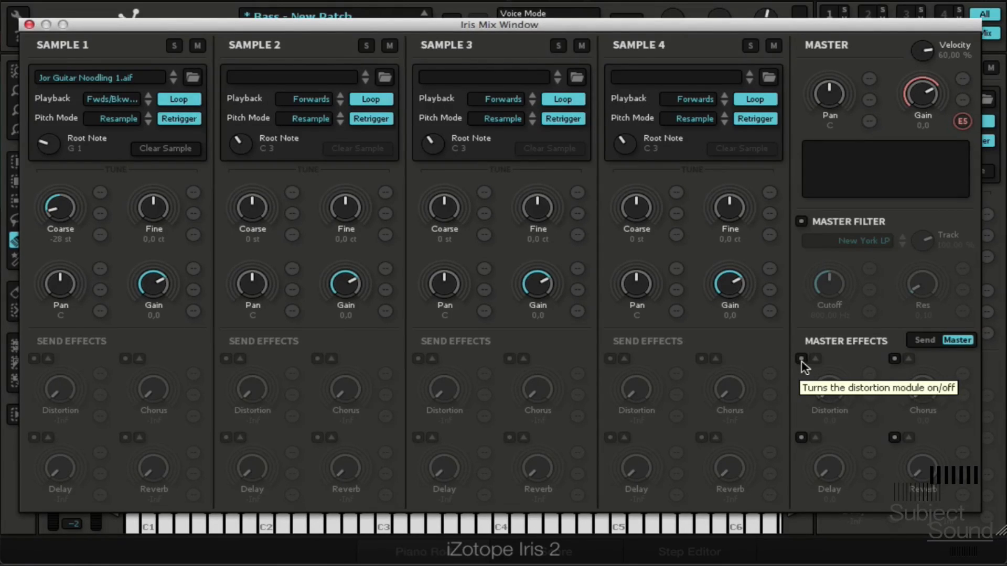
# Step: Turn on the master reverb with a raised amount and larger size, and return to the Sample 1 view
pyautogui.click(895, 437)
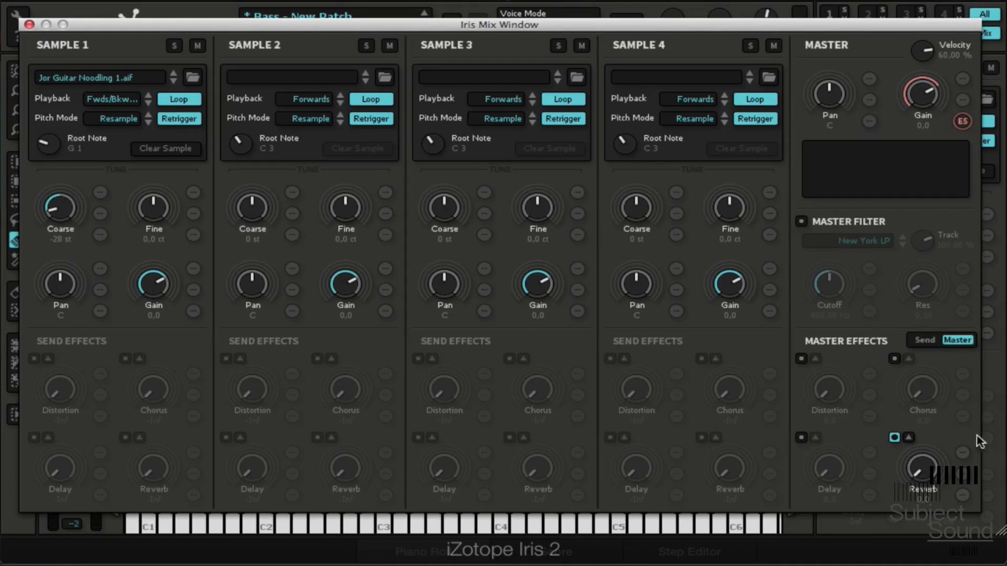
pyautogui.click(928, 342)
pyautogui.click(963, 342)
pyautogui.moveTo(926, 480); pyautogui.dragTo(918, 472)
pyautogui.click(908, 437)
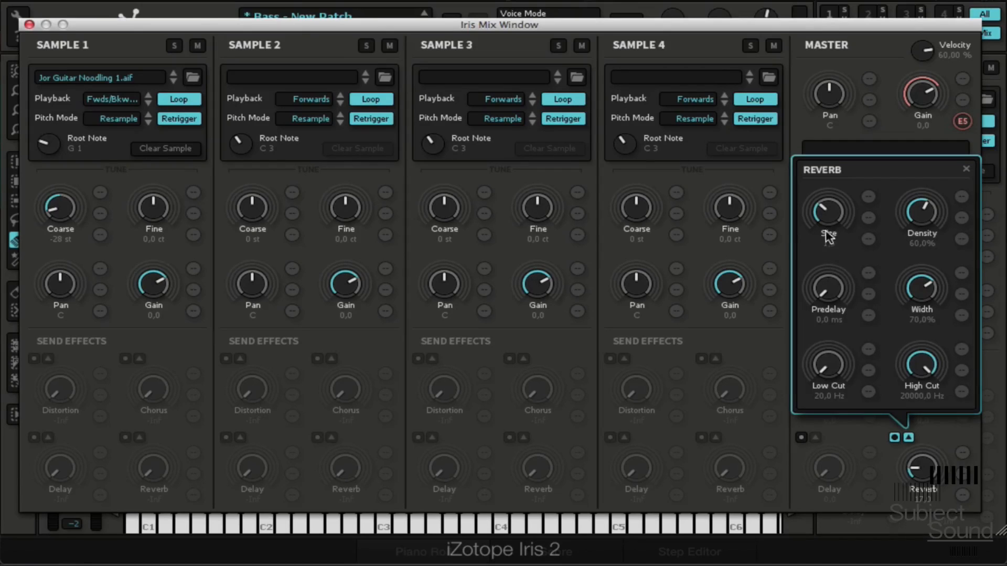
pyautogui.moveTo(831, 221); pyautogui.dragTo(834, 210)
pyautogui.click(966, 170)
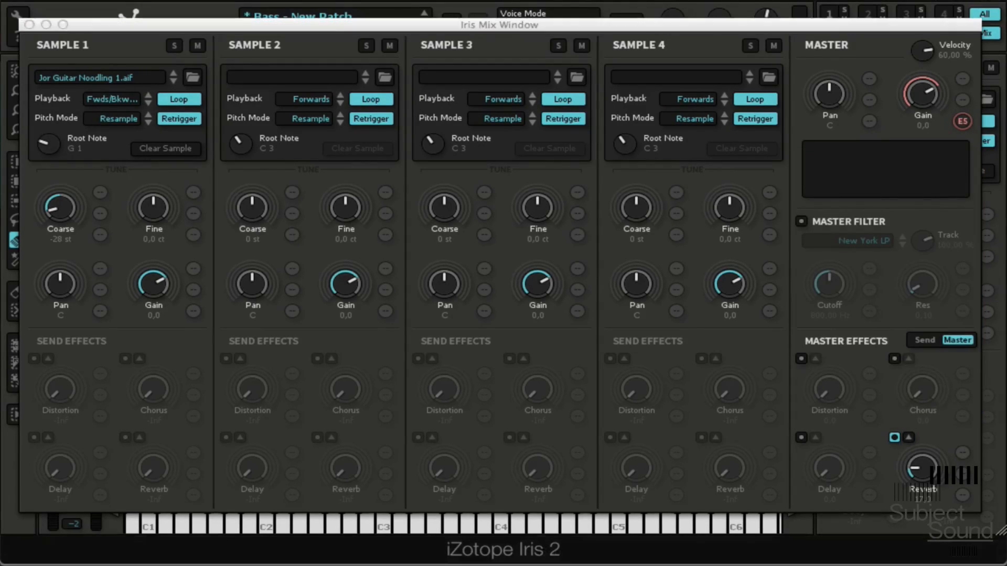
pyautogui.moveTo(918, 470); pyautogui.dragTo(917, 463)
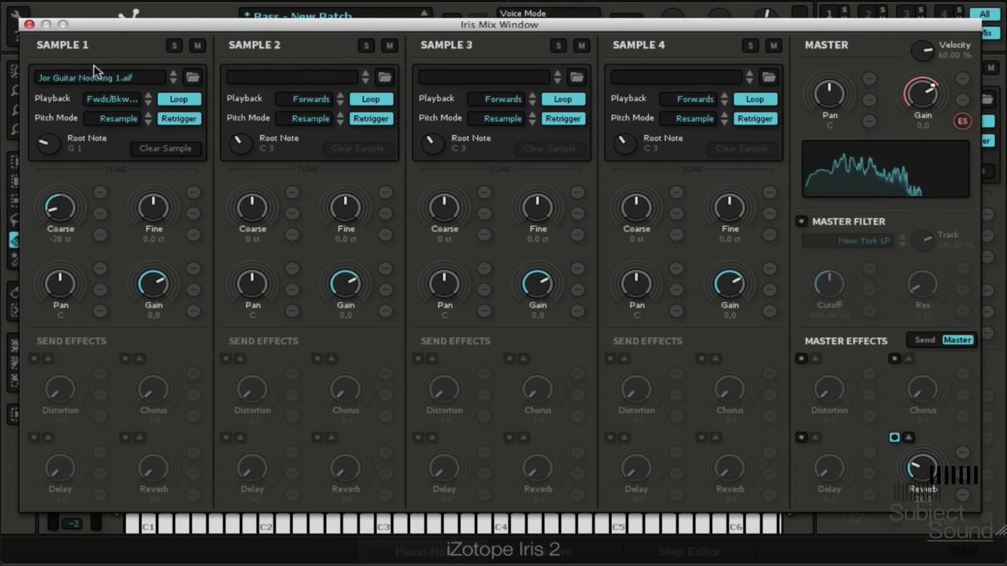
pyautogui.click(29, 25)
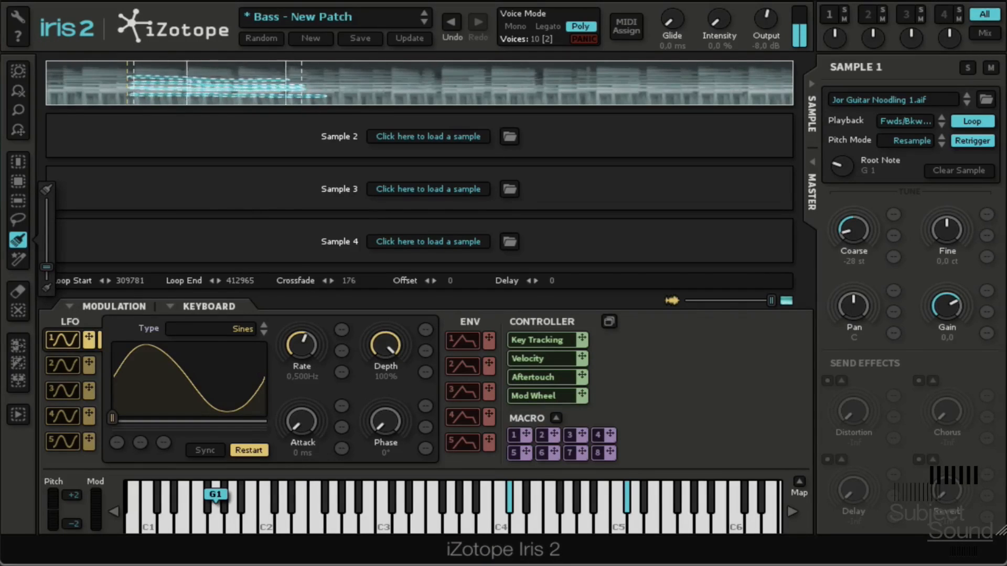
pyautogui.click(828, 12)
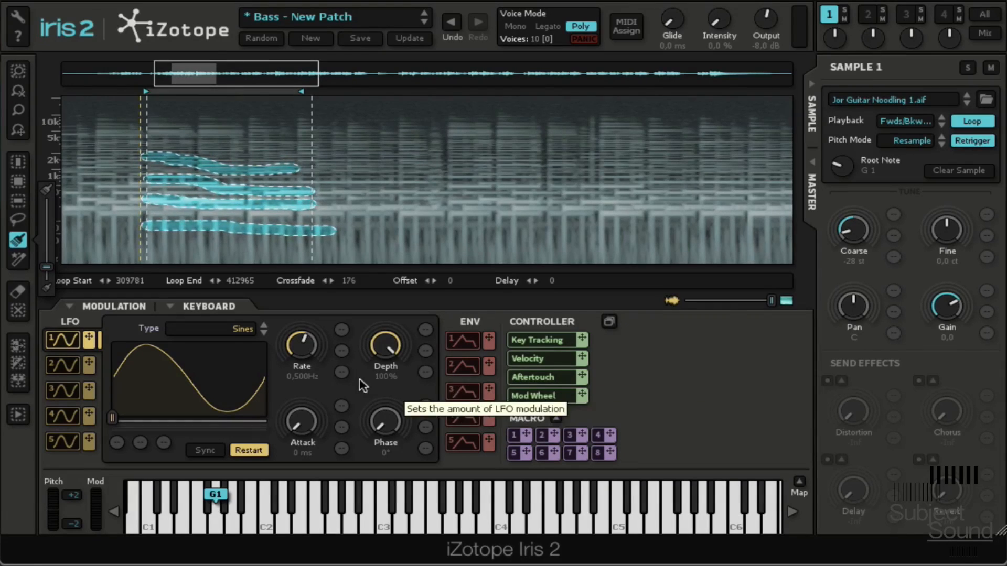
# Step: Assign LFO 2 to Sample 1's coarse tuning and adjust the modulation amount
pyautogui.click(89, 366)
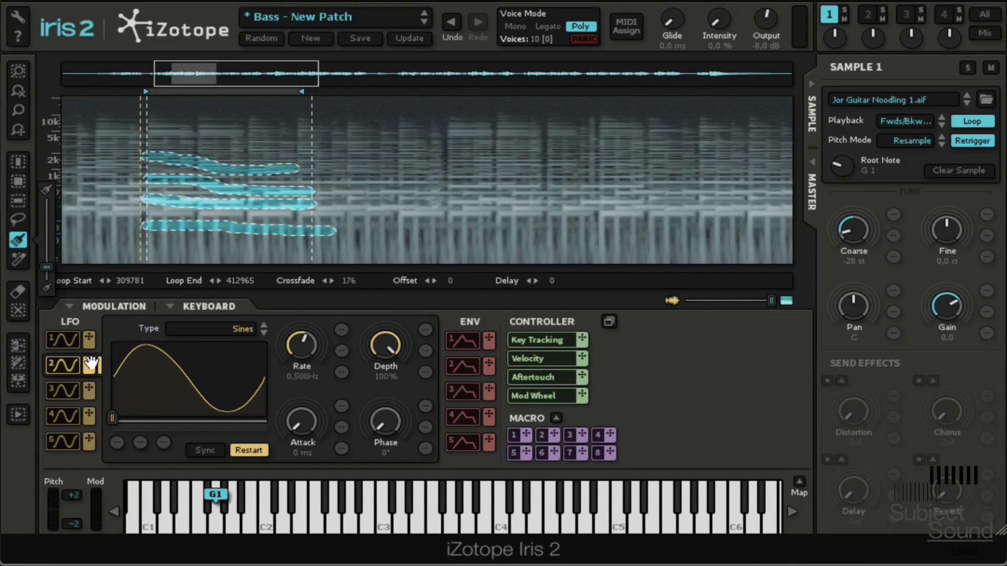
pyautogui.moveTo(91, 363); pyautogui.dragTo(897, 238)
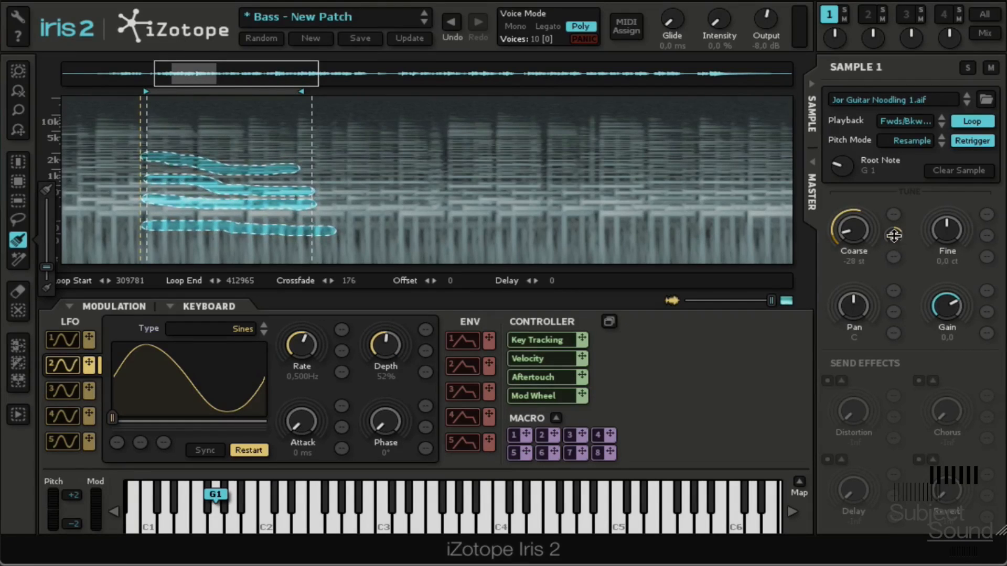
pyautogui.moveTo(894, 236)
pyautogui.mouseDown()
pyautogui.moveTo(895, 248)
pyautogui.moveTo(910, 234)
pyautogui.mouseUp()
# Step: Raise Sample 1's coarse tuning to -14 st and set LFO 2's depth to 80%
pyautogui.moveTo(387, 332)
pyautogui.mouseDown()
pyautogui.moveTo(388, 367)
pyautogui.moveTo(384, 336)
pyautogui.mouseUp()
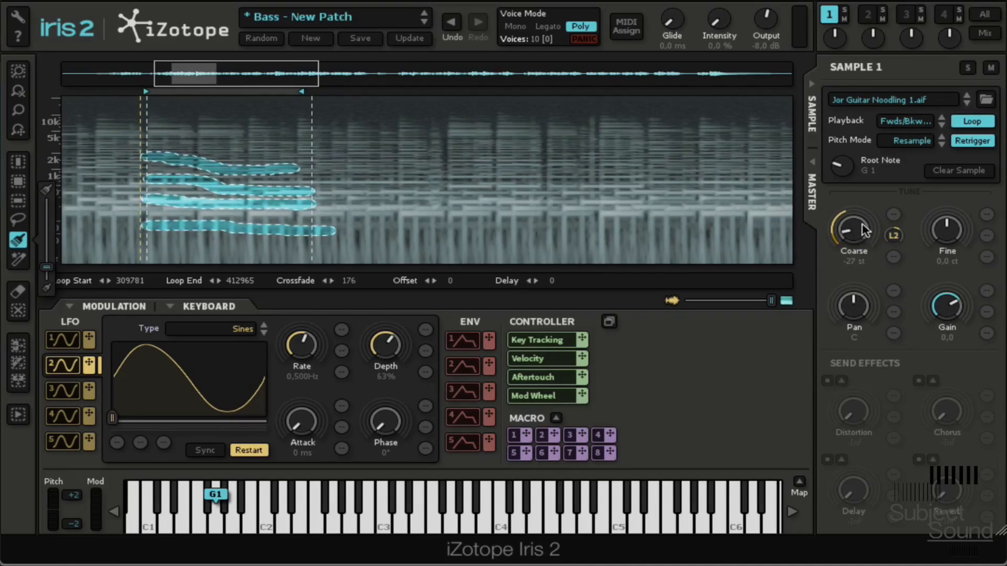
pyautogui.moveTo(865, 228); pyautogui.dragTo(872, 217)
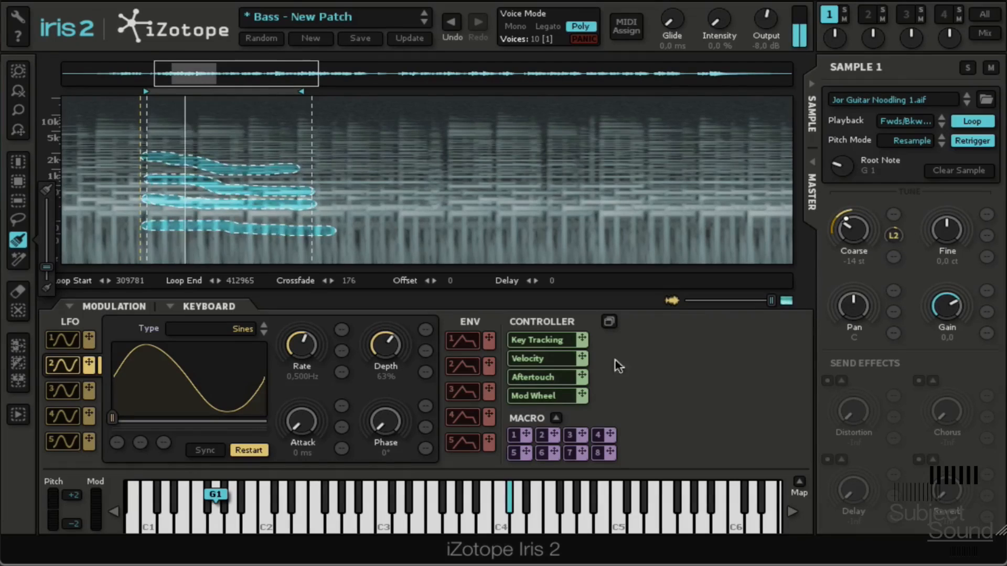
pyautogui.moveTo(401, 346); pyautogui.dragTo(398, 339)
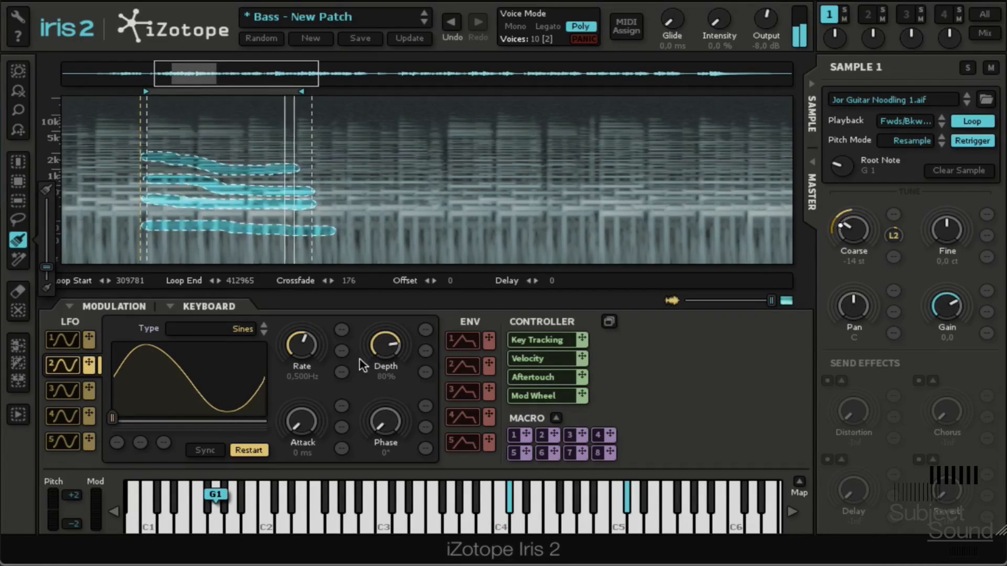
# Step: Change LFO 2's waveform to Squares, with a rate of 15.949 Hz and a depth of 100%
pyautogui.click(235, 331)
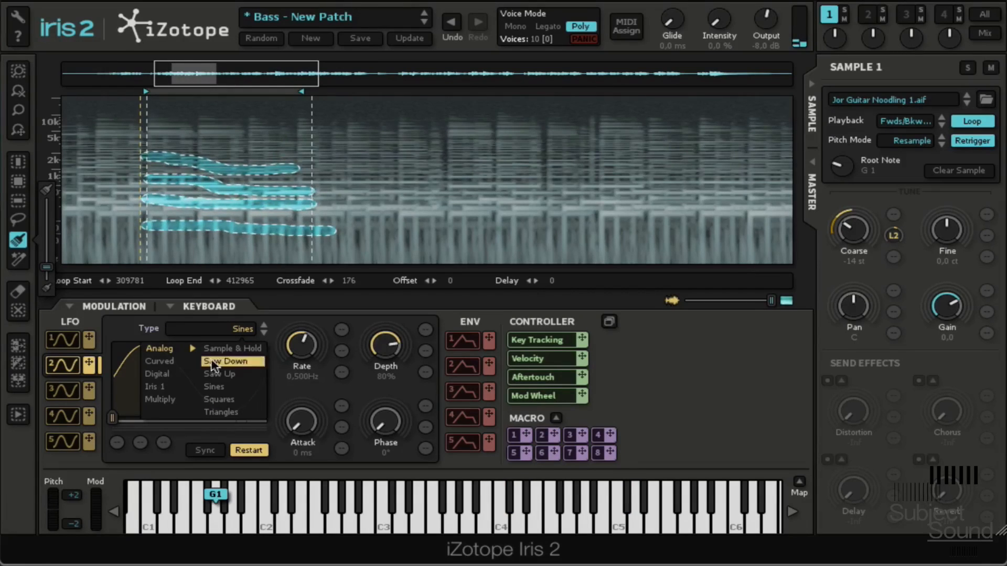
pyautogui.click(231, 399)
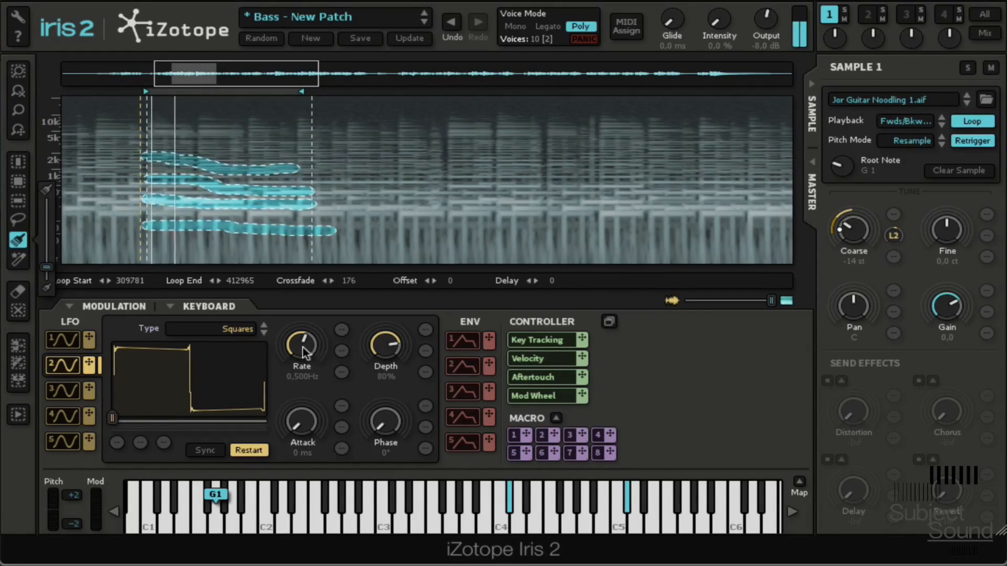
pyautogui.moveTo(303, 352); pyautogui.dragTo(307, 336)
pyautogui.moveTo(397, 337); pyautogui.dragTo(398, 321)
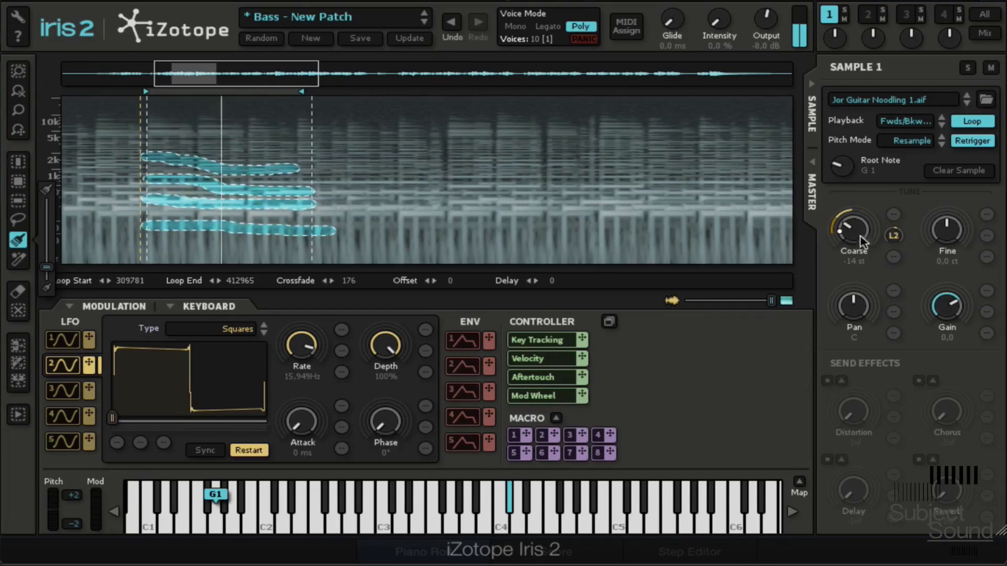
# Step: Try LFO 2 rates of 0.324 Hz and 1.475 Hz, and clear its modulation assignment from Sample 1's coarse tuning
pyautogui.moveTo(306, 344); pyautogui.dragTo(310, 369)
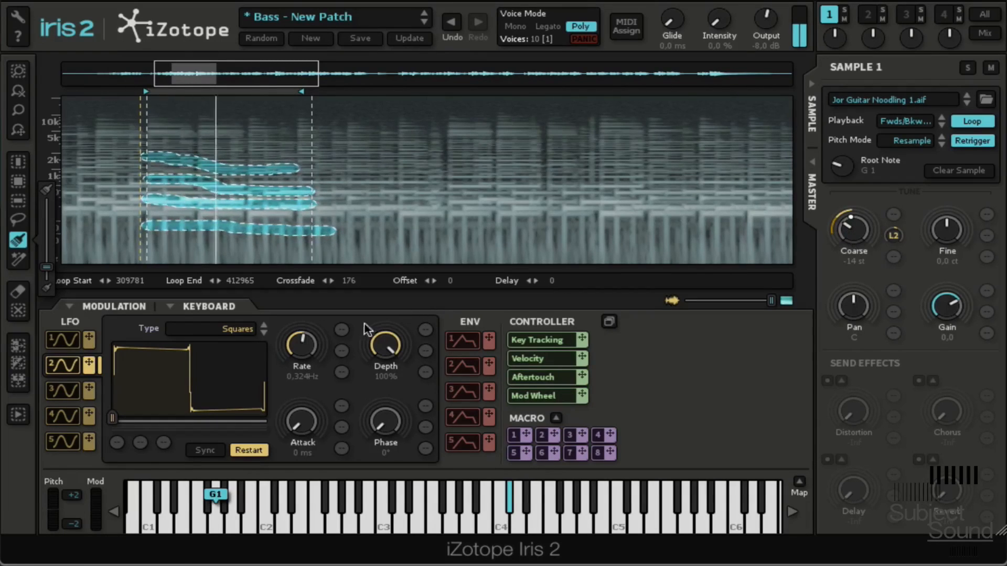
pyautogui.moveTo(315, 350); pyautogui.dragTo(314, 339)
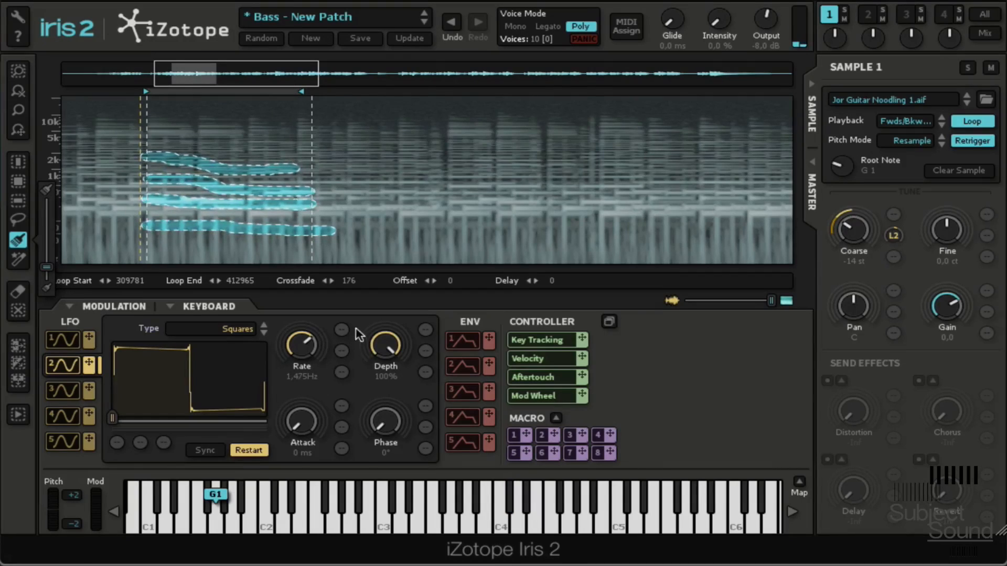
pyautogui.rightClick(893, 236)
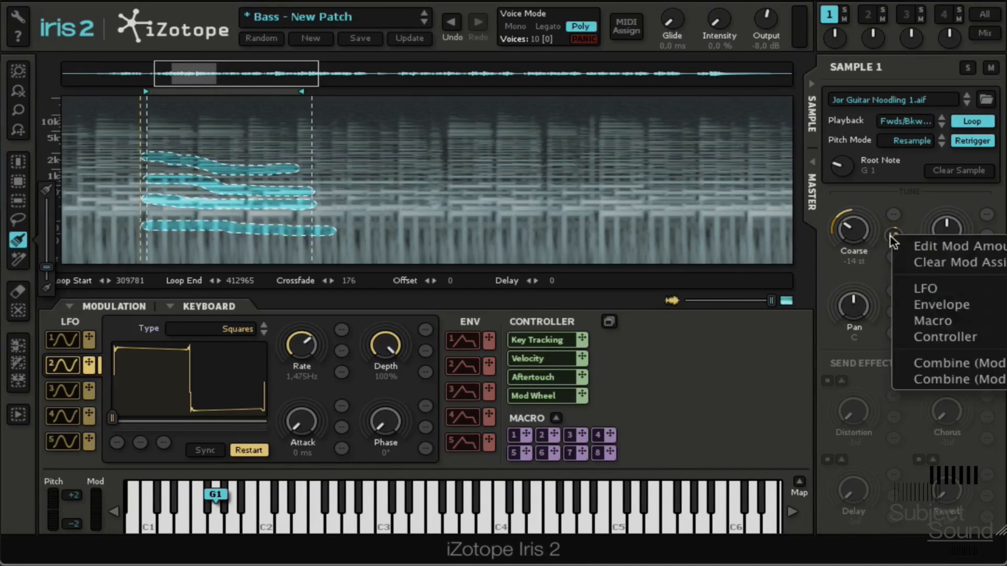
pyautogui.click(977, 263)
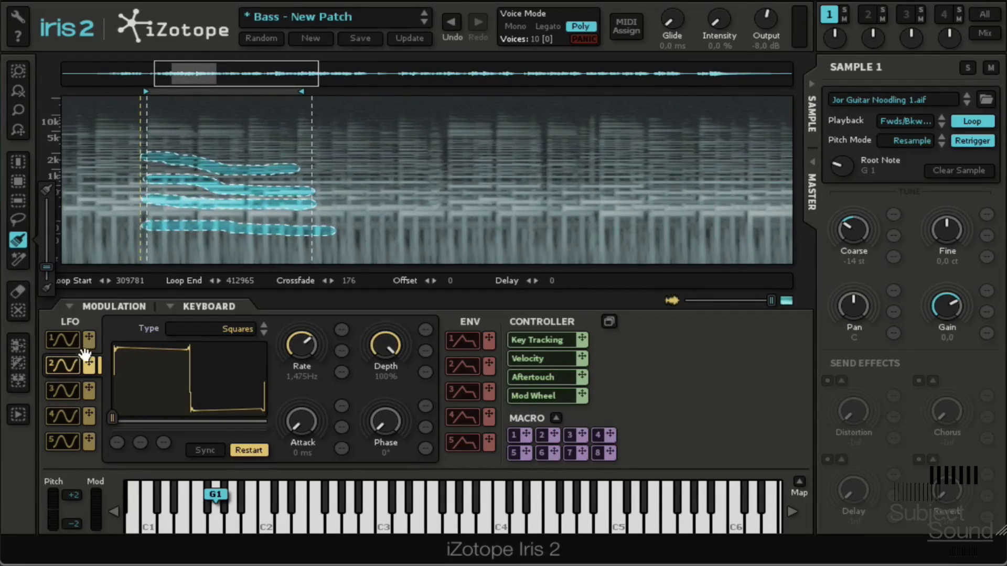
# Step: Assign LFO 2 to Sample 1's fine tuning and change its waveform to Sines
pyautogui.moveTo(91, 363); pyautogui.dragTo(981, 216)
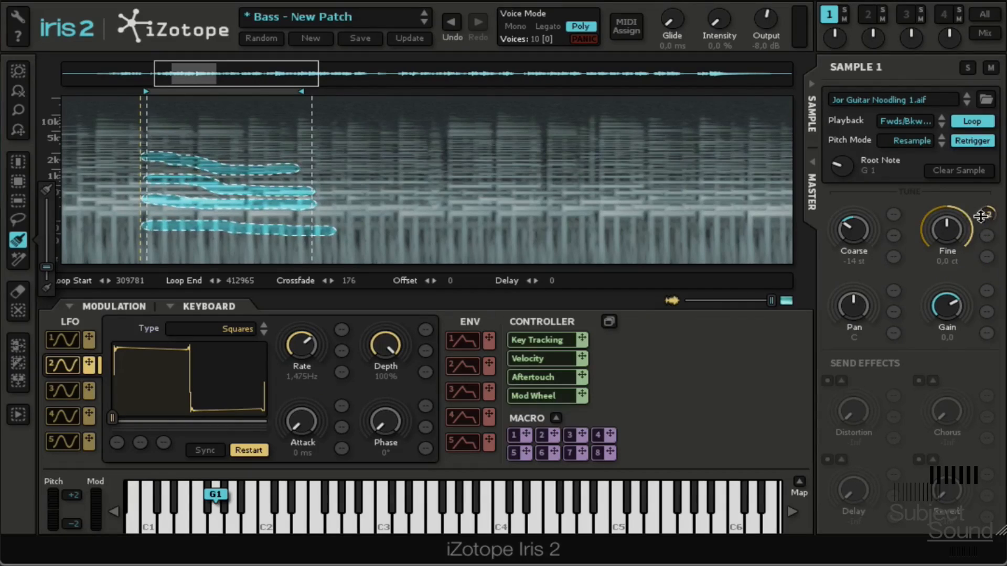
pyautogui.click(237, 327)
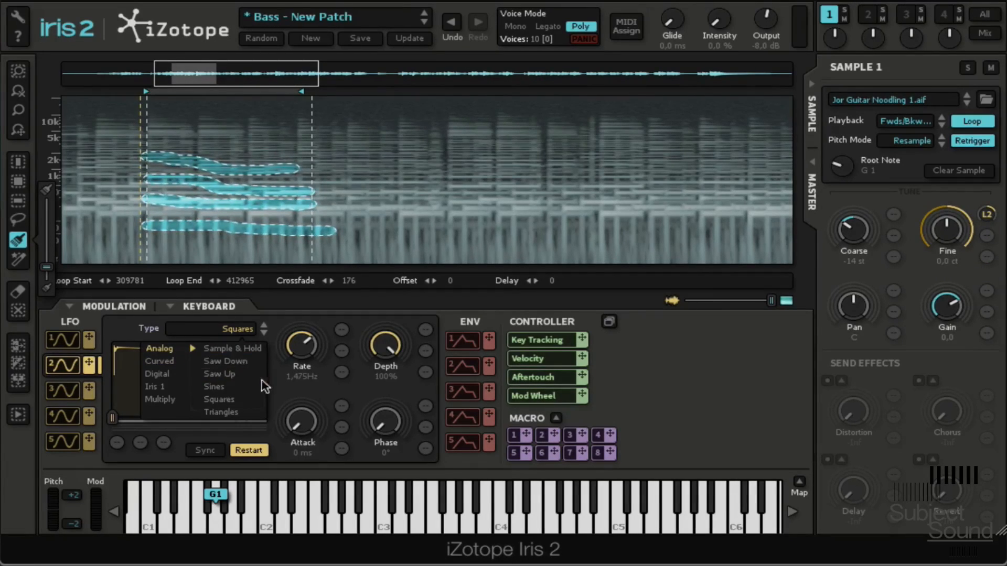
pyautogui.click(214, 386)
# Step: Try an attack of 829 ms on LFO 2, reset it to 0 ms, and set the rate to 6.023 Hz
pyautogui.moveTo(304, 421); pyautogui.dragTo(320, 373)
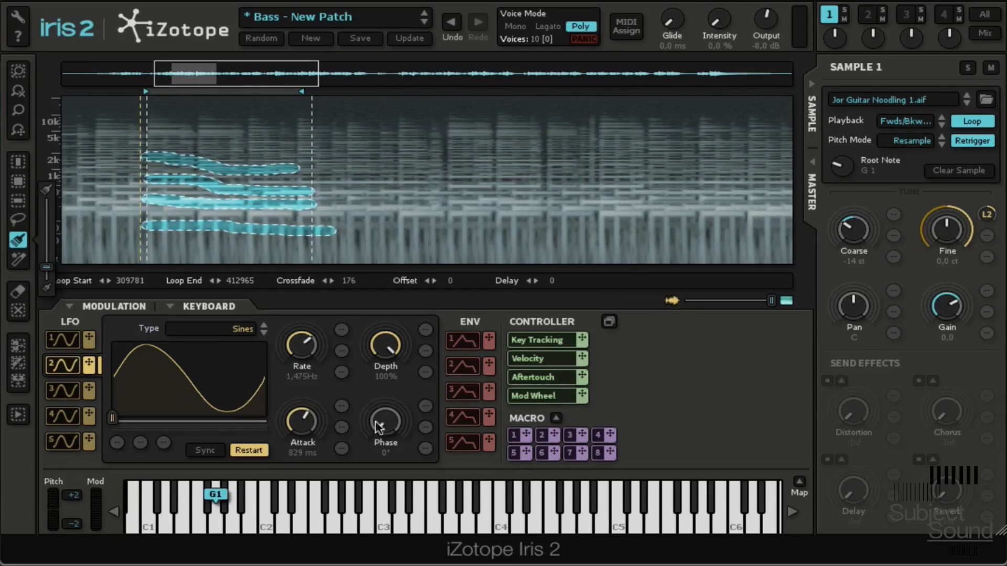
pyautogui.doubleClick(299, 426)
pyautogui.moveTo(315, 359)
pyautogui.mouseDown()
pyautogui.moveTo(316, 346)
pyautogui.moveTo(299, 358)
pyautogui.mouseUp()
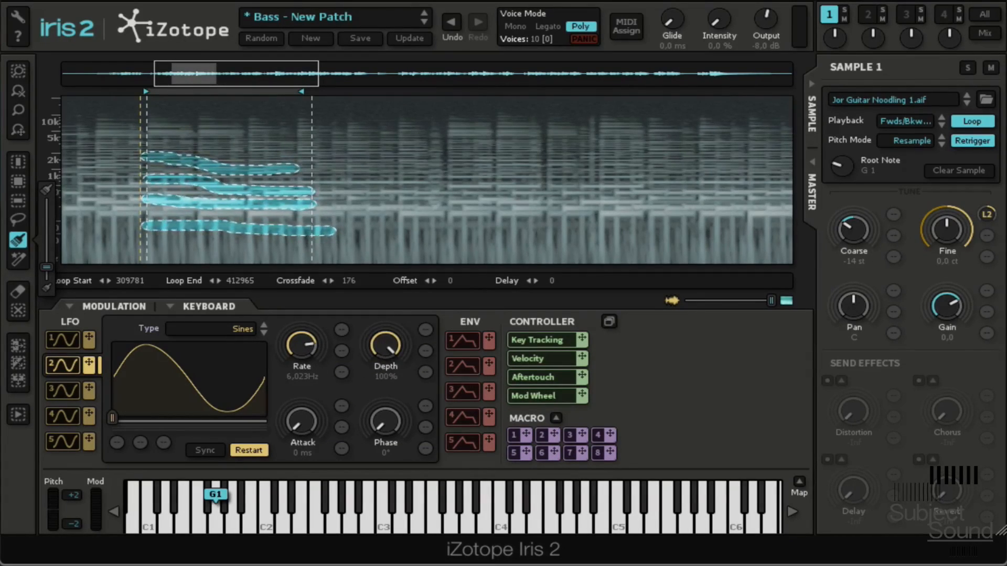
# Step: Reduce LFO 2's modulation amount on the fine tuning to a narrow range, and reset the coarse tuning to 0 st
pyautogui.moveTo(990, 219); pyautogui.dragTo(992, 227)
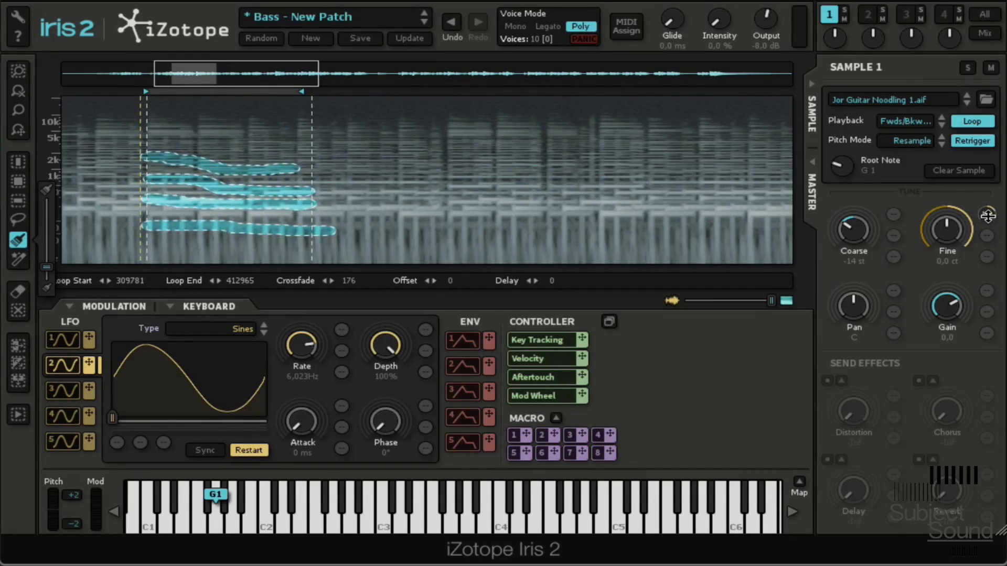
pyautogui.moveTo(991, 216); pyautogui.dragTo(1002, 254)
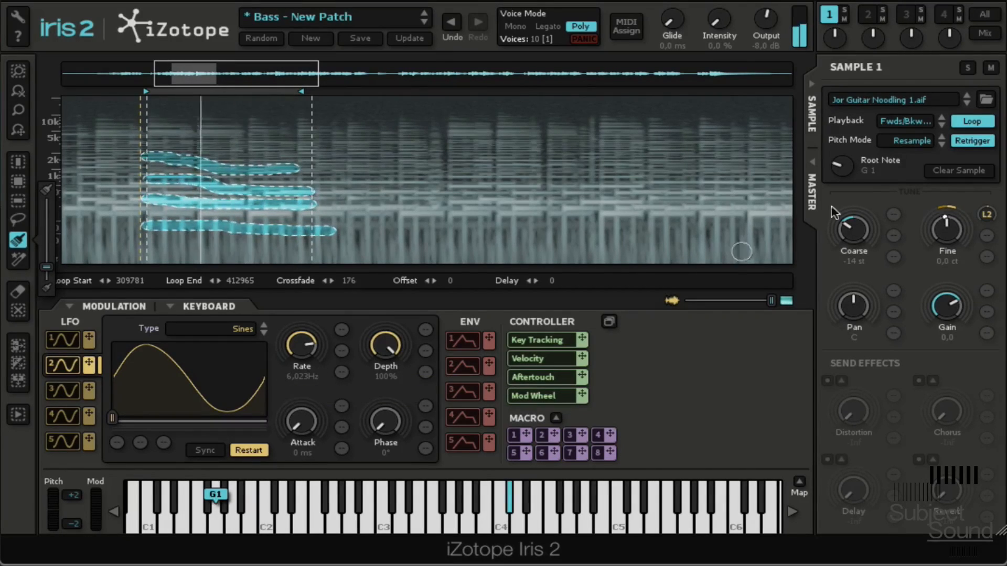
pyautogui.doubleClick(851, 234)
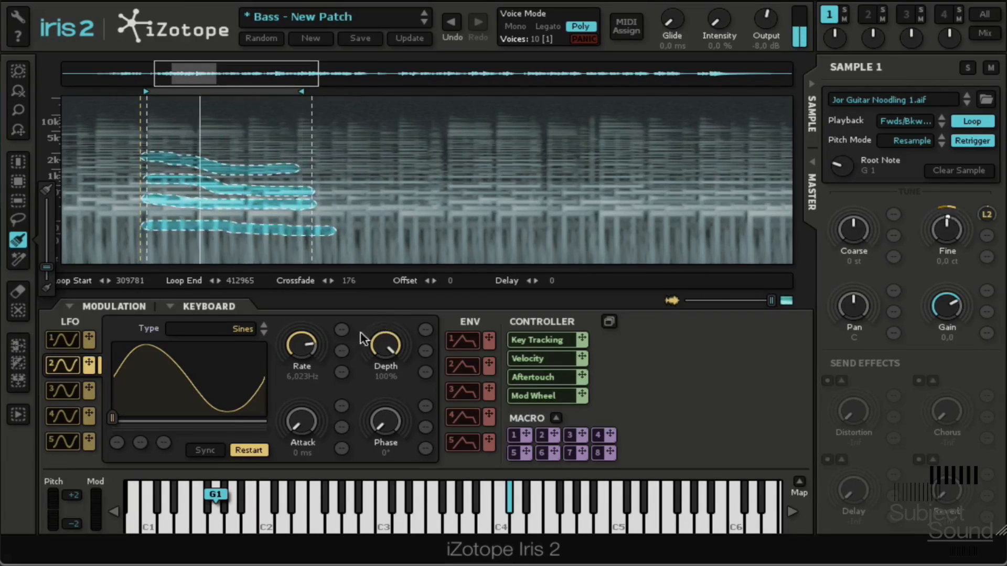
# Step: Set LFO 2's rate to 5.065 Hz and its attack to 620 ms
pyautogui.moveTo(301, 344); pyautogui.dragTo(306, 360)
pyautogui.moveTo(300, 428); pyautogui.dragTo(314, 380)
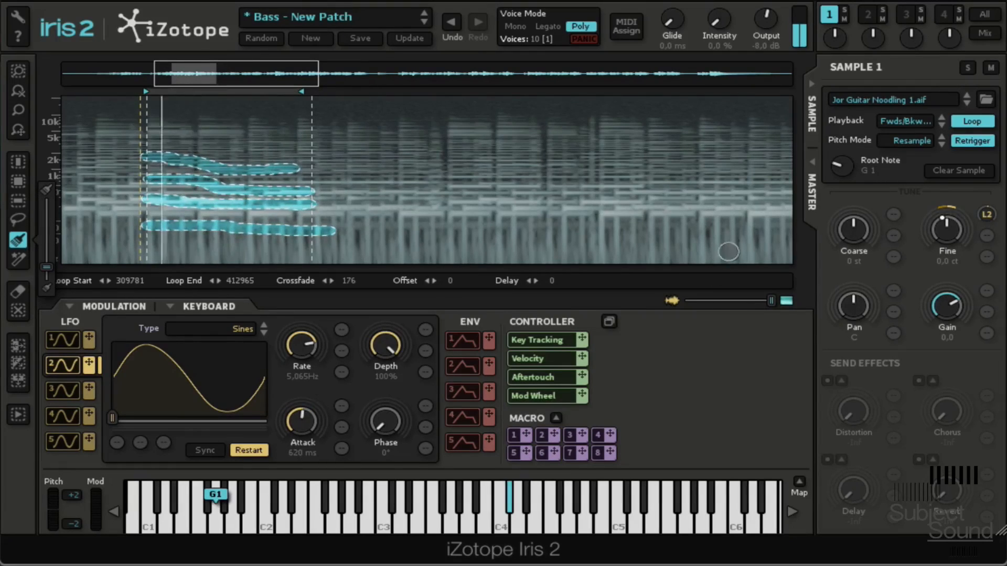
# Step: Lower Sample 1's coarse tuning to -22 st and assign Envelope 2 to the sample's pan
pyautogui.moveTo(865, 225); pyautogui.dragTo(861, 253)
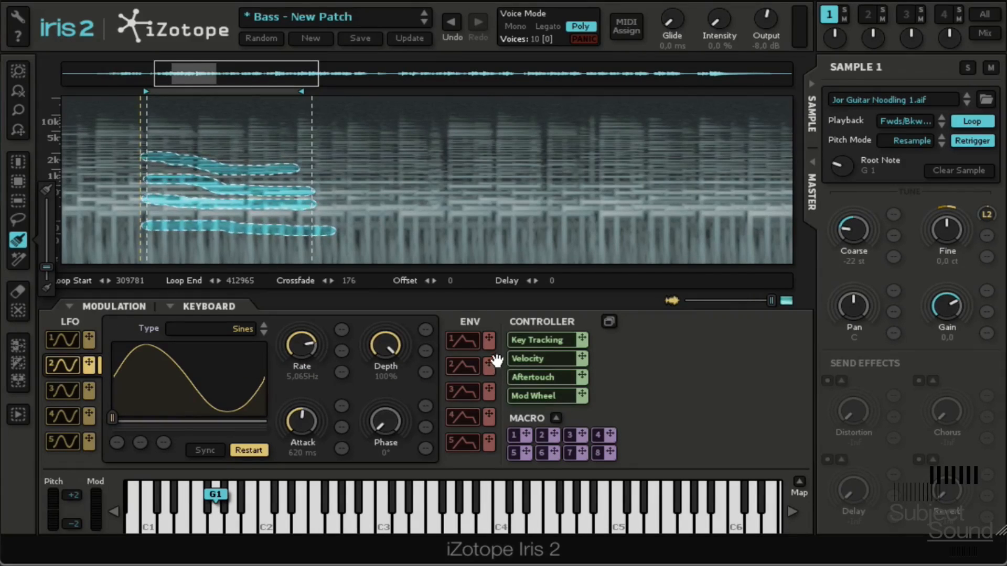
pyautogui.click(464, 367)
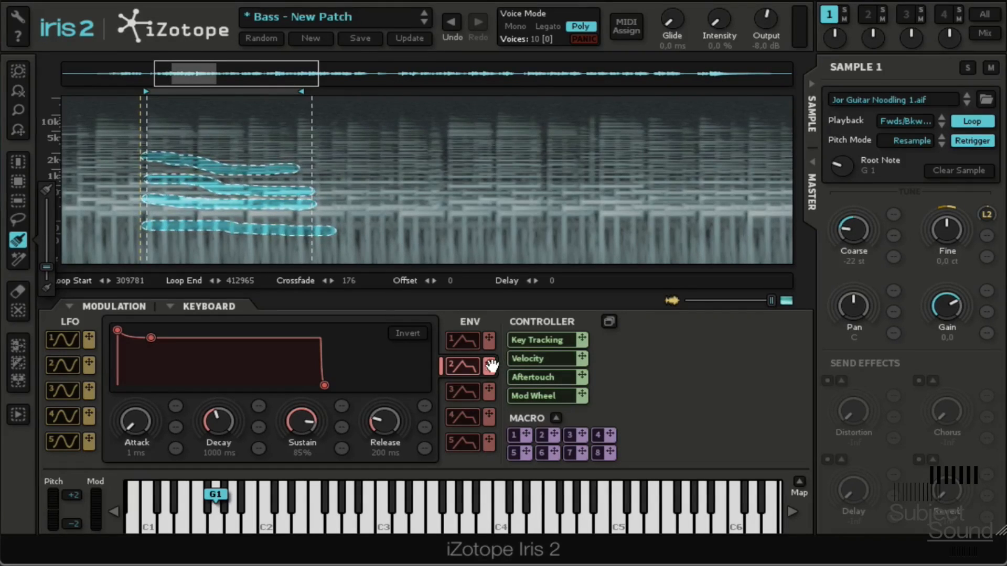
pyautogui.moveTo(490, 366); pyautogui.dragTo(885, 371)
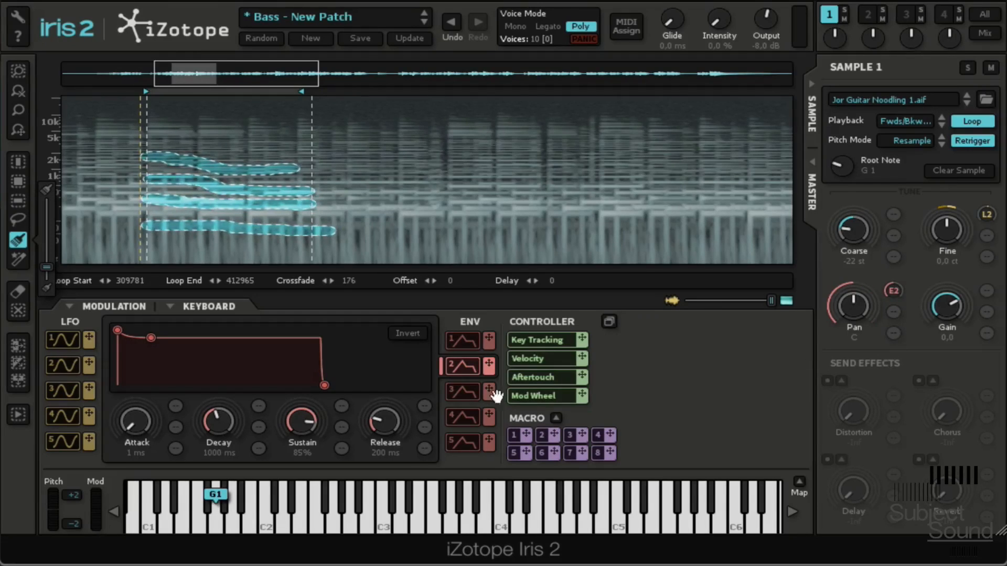
# Step: Shape Envelope 2 with an attack of 435 ms, a decay of 3758 ms and a sustain of 0%
pyautogui.moveTo(226, 422); pyautogui.dragTo(232, 410)
pyautogui.moveTo(305, 431); pyautogui.dragTo(308, 509)
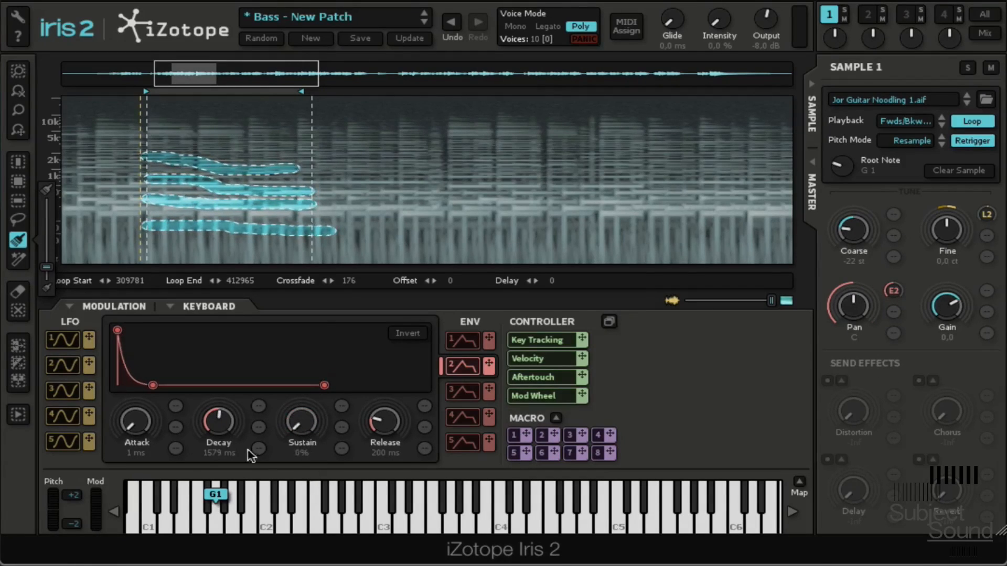
pyautogui.moveTo(229, 420); pyautogui.dragTo(232, 393)
pyautogui.moveTo(144, 427)
pyautogui.mouseDown()
pyautogui.moveTo(129, 431)
pyautogui.moveTo(131, 415)
pyautogui.mouseUp()
pyautogui.moveTo(216, 434); pyautogui.dragTo(230, 433)
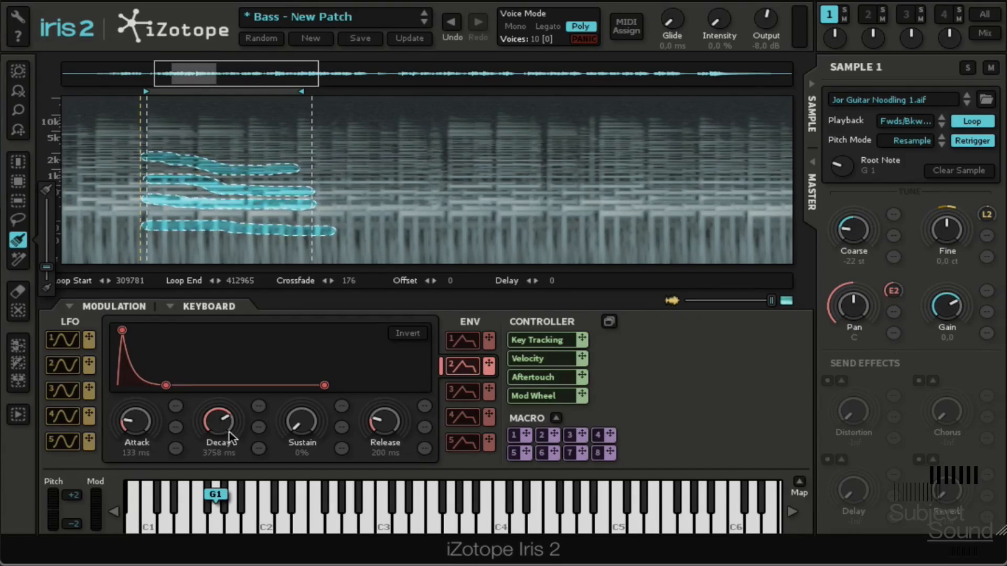
pyautogui.moveTo(139, 424); pyautogui.dragTo(131, 428)
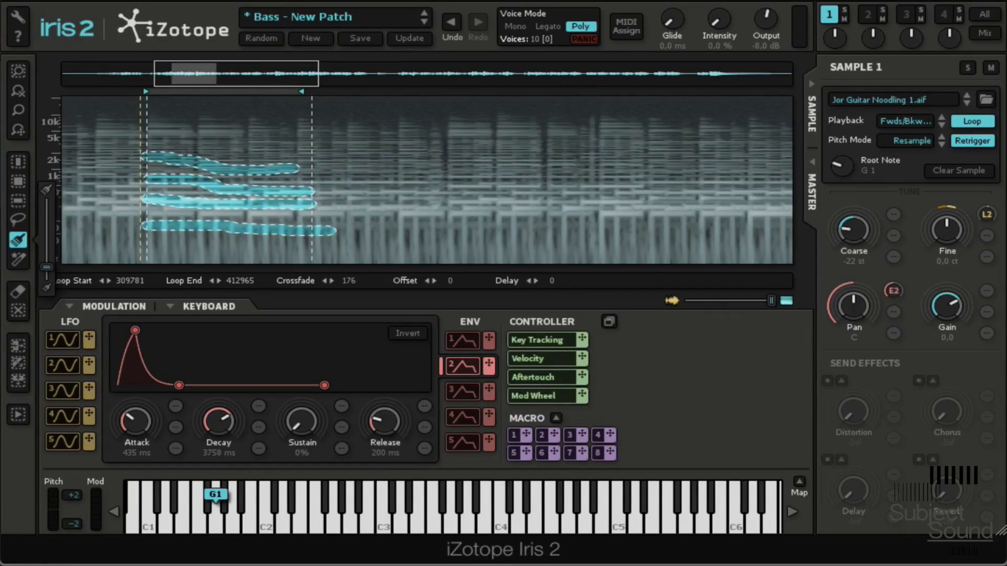
# Step: Assign Envelope 2 to Sample 1's gain and shorten its attack to 1 ms and its decay to 773 ms
pyautogui.moveTo(489, 365); pyautogui.dragTo(949, 490)
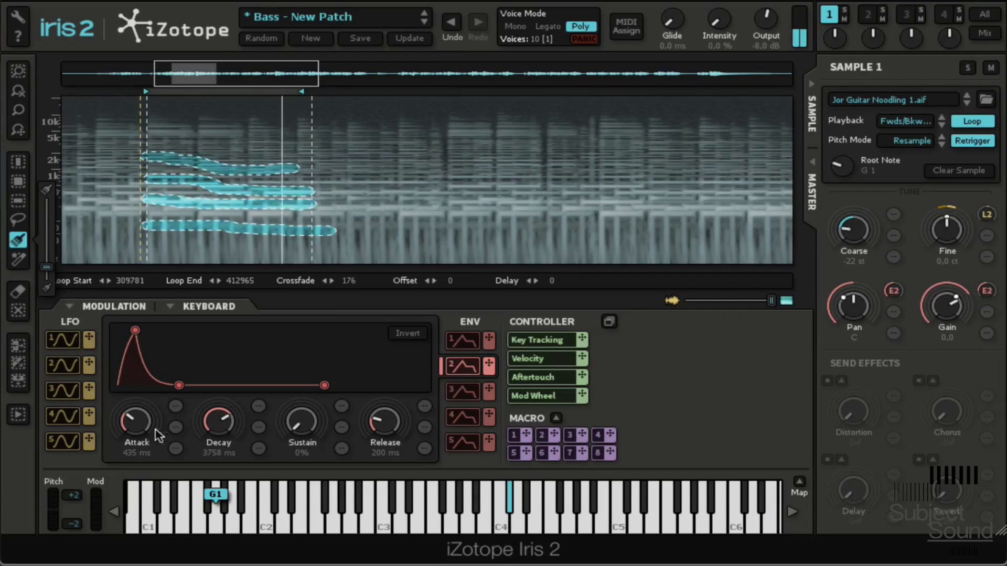
pyautogui.moveTo(138, 424); pyautogui.dragTo(136, 537)
pyautogui.moveTo(214, 413); pyautogui.dragTo(221, 435)
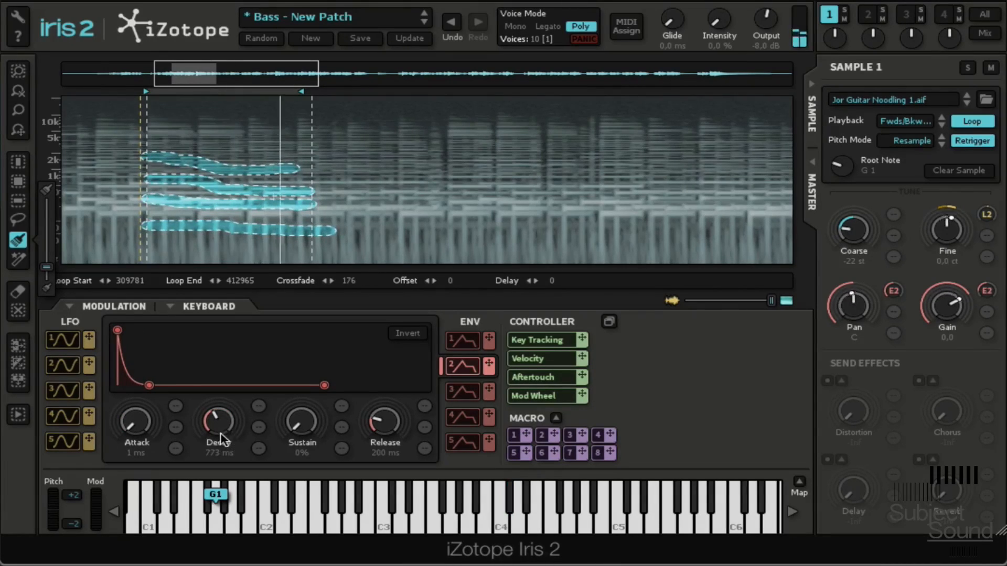
# Step: Try a 2832 ms attack on Envelope 2, and settle on an attack of 434 ms and a decay of 79 ms
pyautogui.moveTo(136, 420); pyautogui.dragTo(153, 364)
pyautogui.moveTo(138, 418); pyautogui.dragTo(238, 482)
pyautogui.moveTo(143, 425)
pyautogui.mouseDown()
pyautogui.moveTo(127, 433)
pyautogui.moveTo(138, 428)
pyautogui.mouseUp()
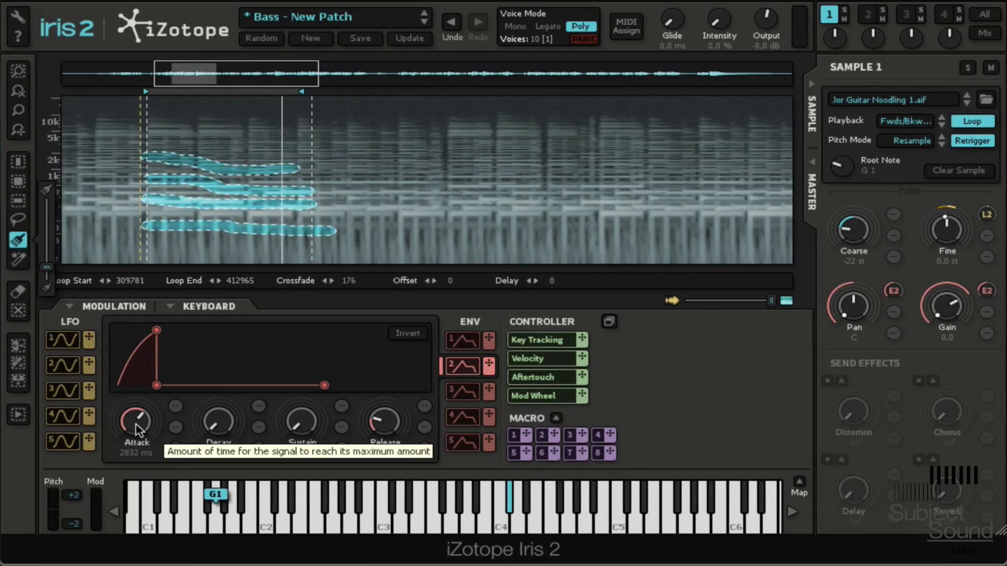
pyautogui.moveTo(136, 423); pyautogui.dragTo(145, 461)
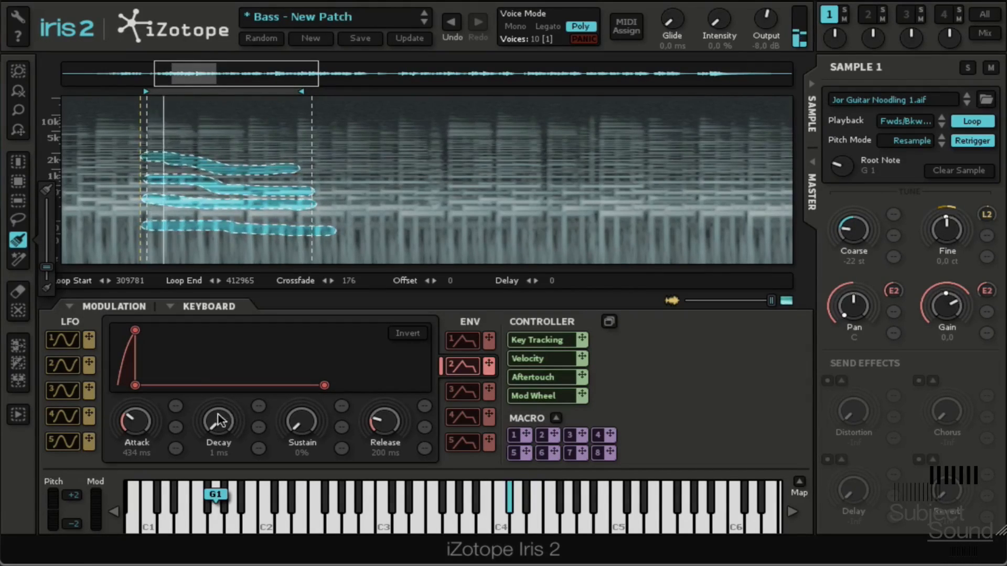
pyautogui.moveTo(220, 419); pyautogui.dragTo(230, 490)
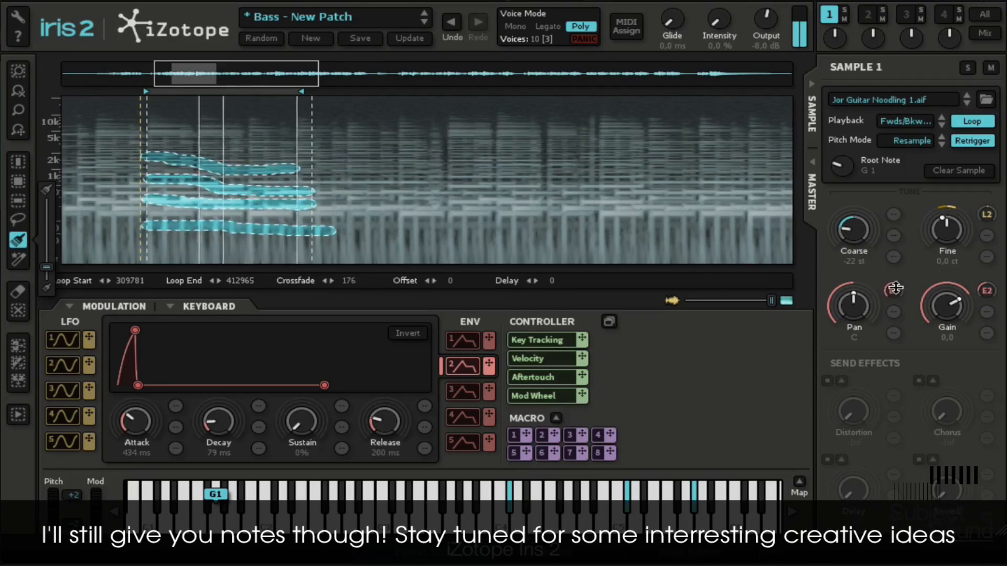
# Step: Remove Envelope 2 from Sample 1's pan and gain, and set the coarse tuning to -24 st
pyautogui.click(893, 293)
pyautogui.click(923, 319)
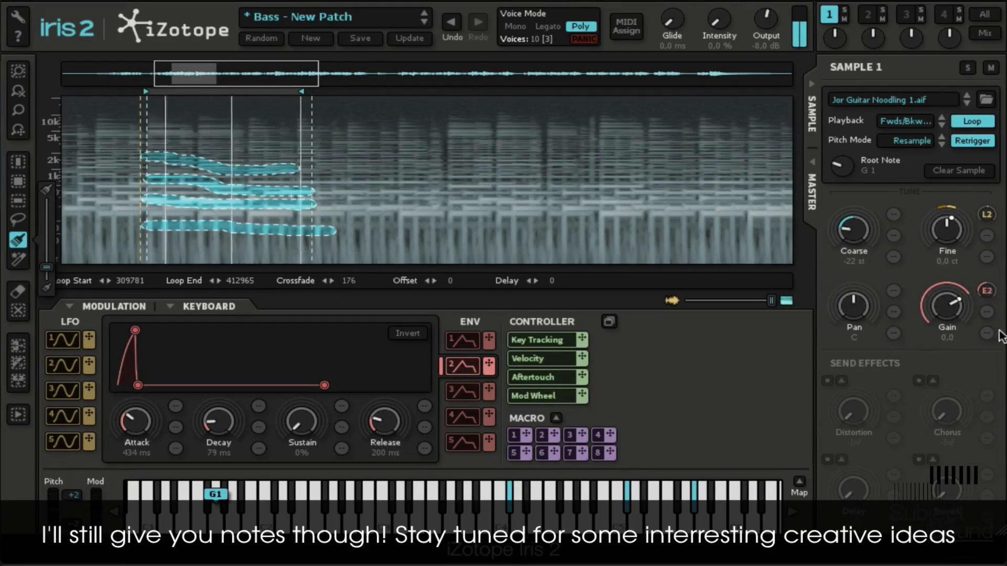
pyautogui.click(990, 290)
pyautogui.click(996, 315)
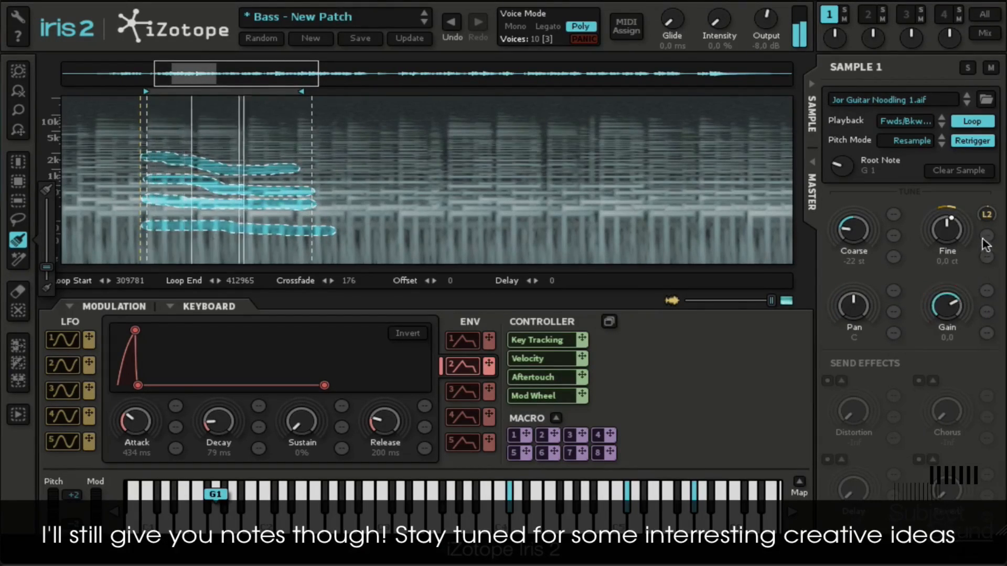
pyautogui.moveTo(861, 228); pyautogui.dragTo(861, 228)
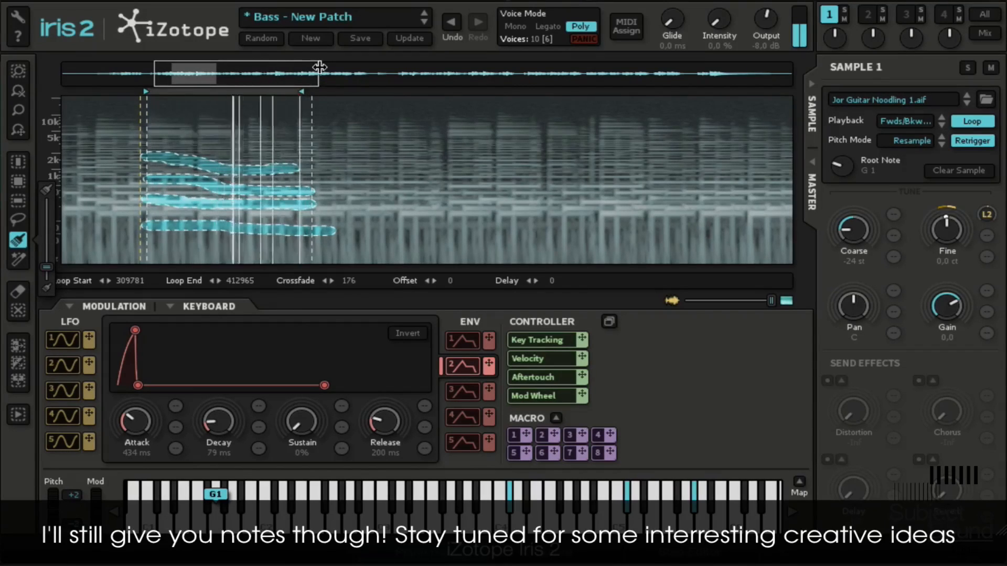
# Step: Extend the loop end to 458813 and brush four curved selections above and beyond the existing bands in the spectrogram
pyautogui.moveTo(319, 66); pyautogui.dragTo(266, 69)
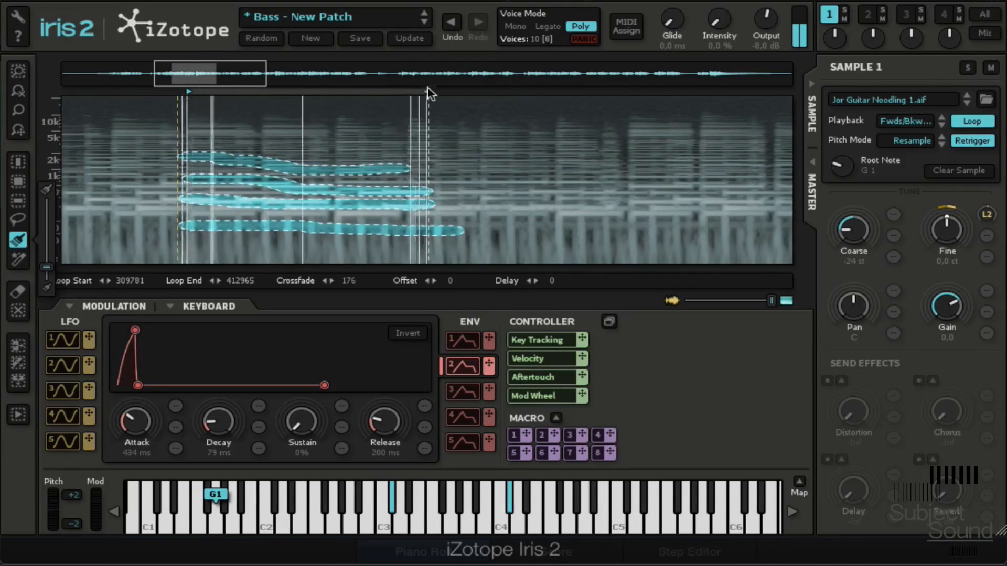
pyautogui.moveTo(428, 99); pyautogui.dragTo(535, 112)
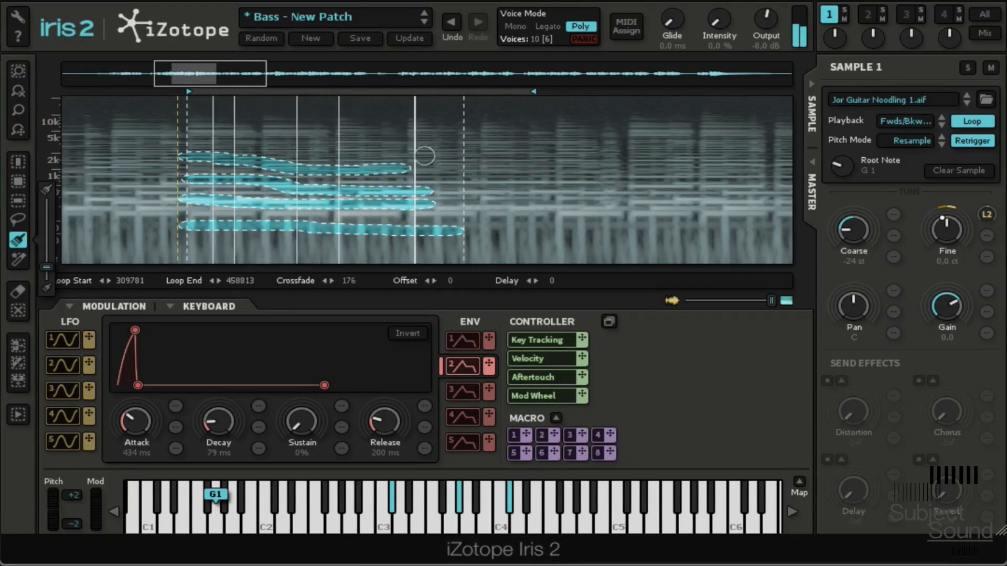
pyautogui.moveTo(451, 135); pyautogui.dragTo(480, 107)
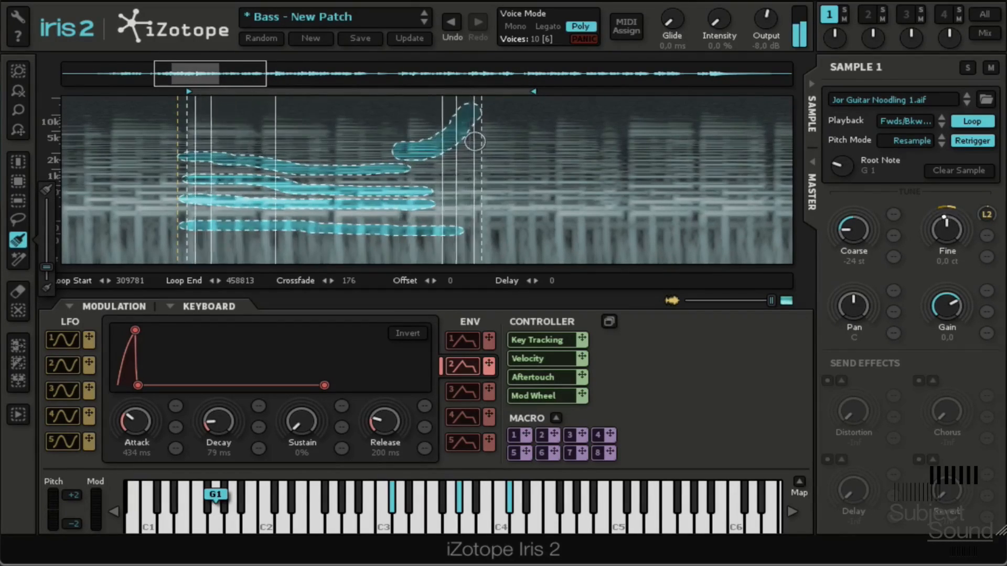
pyautogui.moveTo(475, 142); pyautogui.dragTo(625, 154)
pyautogui.moveTo(412, 122); pyautogui.dragTo(295, 145)
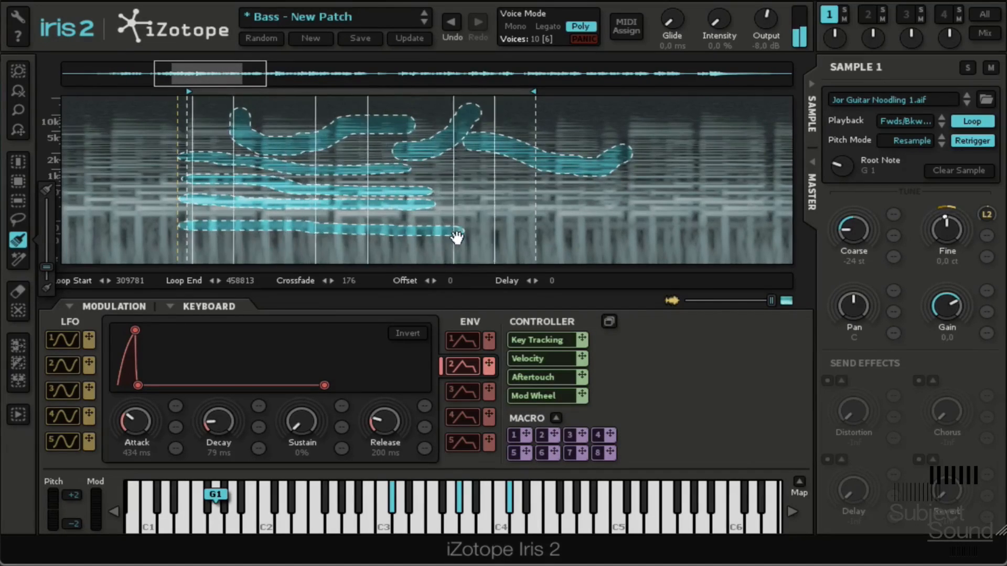
pyautogui.moveTo(466, 187)
pyautogui.mouseDown()
pyautogui.moveTo(582, 251)
pyautogui.moveTo(627, 226)
pyautogui.mouseUp()
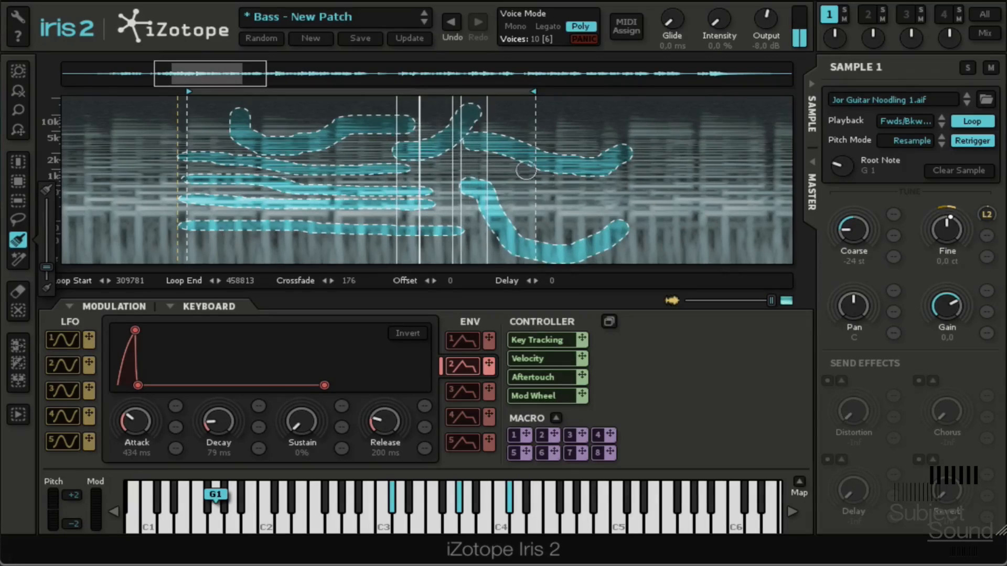
# Step: Enlarge the spectrogram by collapsing the modulation section, and add Magic selections near 2 kHz, 1.5 kHz and just below 300 Hz
pyautogui.click(70, 305)
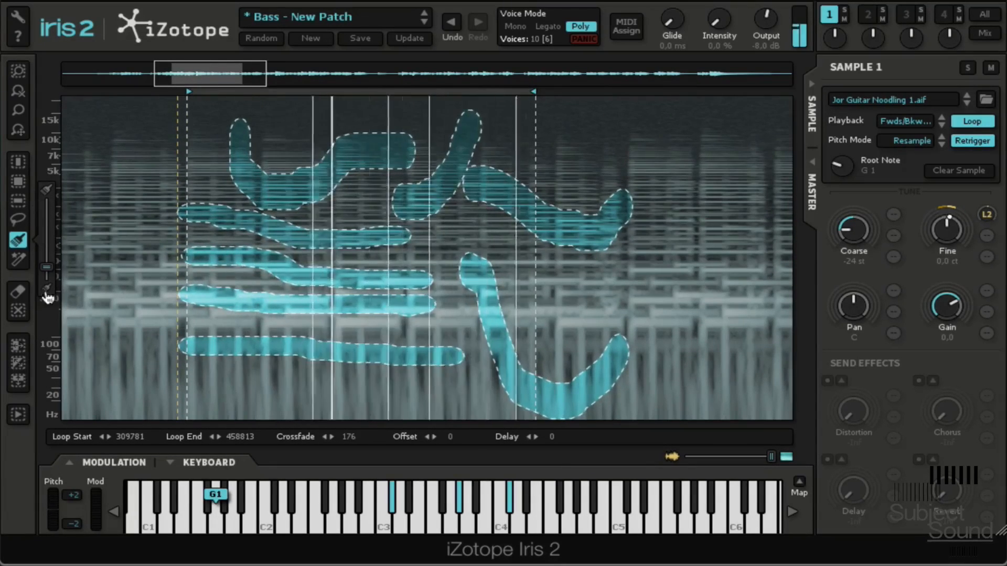
pyautogui.click(18, 260)
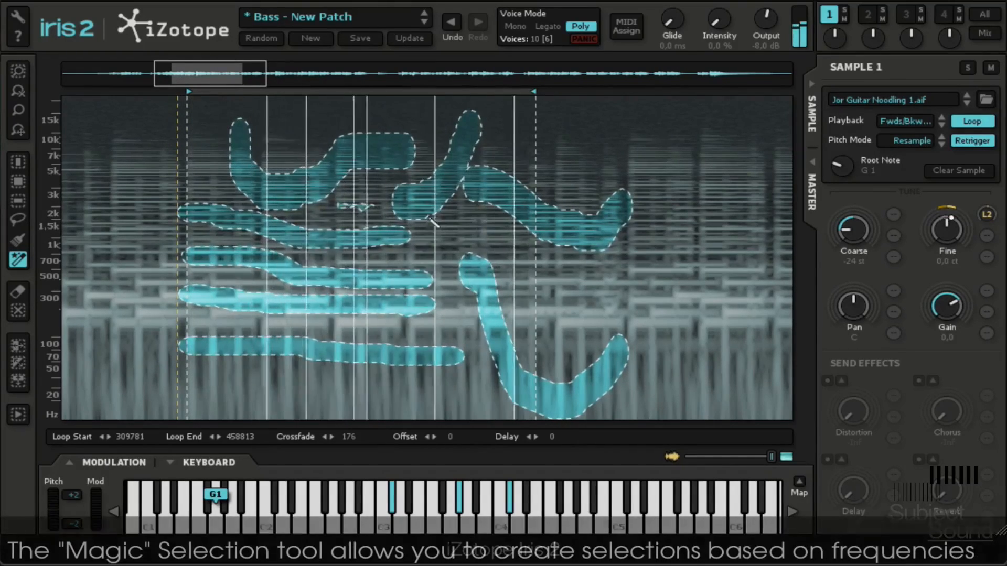
pyautogui.click(457, 226)
pyautogui.click(525, 311)
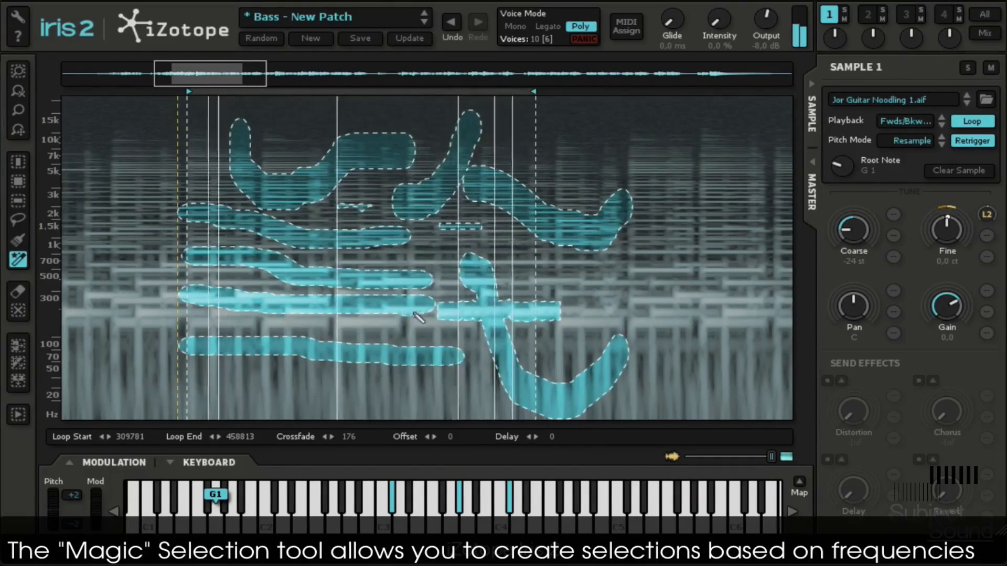
pyautogui.click(210, 322)
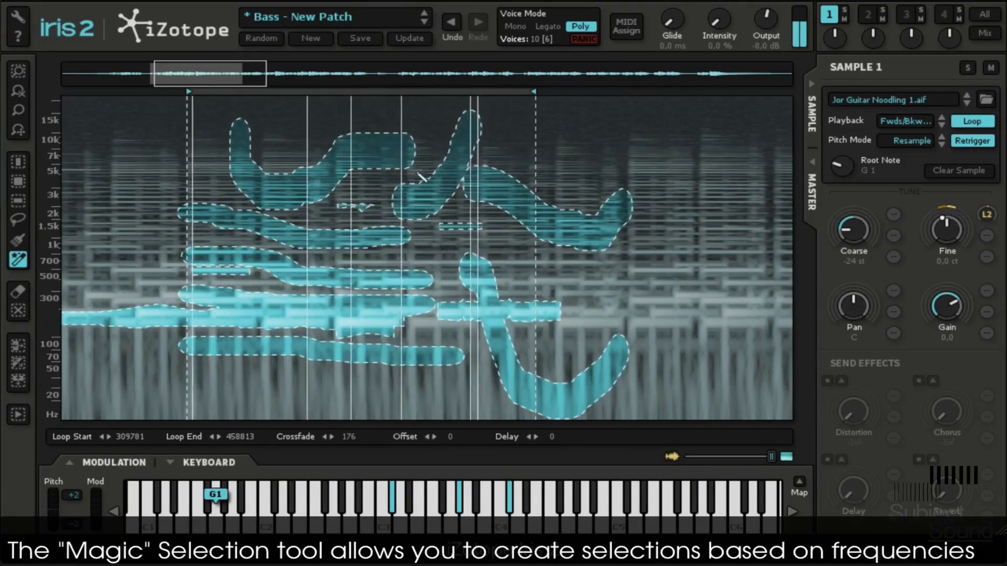
# Step: Move the high-frequency brush selections further along the sample and extend the loop end to 637923
pyautogui.moveTo(266, 87); pyautogui.dragTo(421, 86)
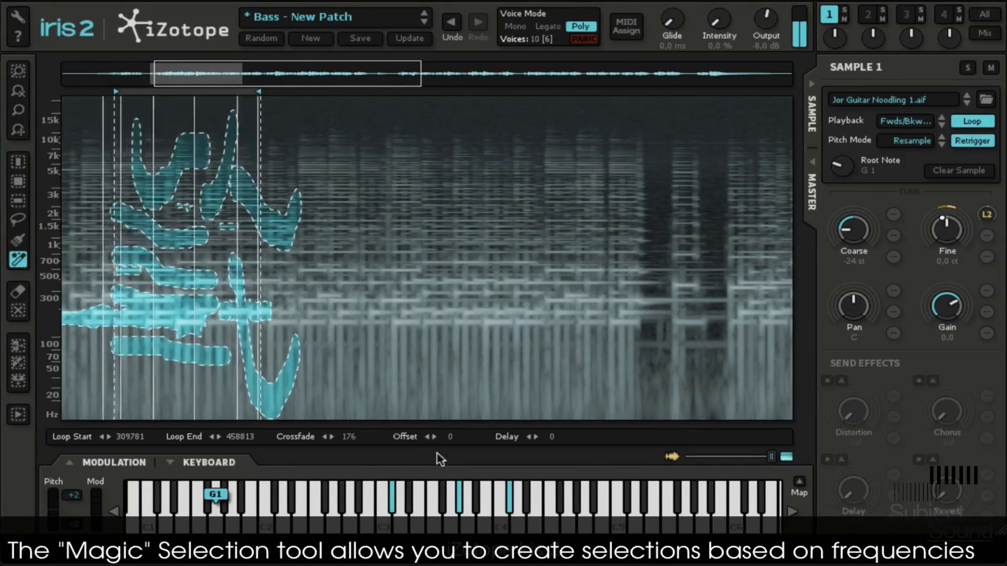
pyautogui.click(19, 240)
pyautogui.moveTo(191, 153); pyautogui.dragTo(537, 202)
pyautogui.moveTo(259, 91); pyautogui.dragTo(428, 92)
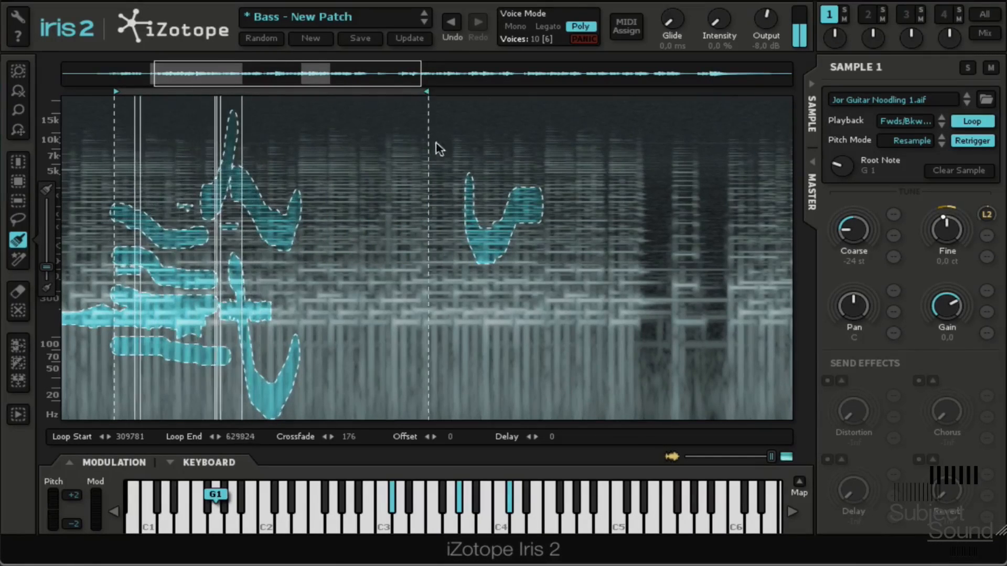
pyautogui.moveTo(439, 150); pyautogui.dragTo(436, 151)
pyautogui.moveTo(277, 243); pyautogui.dragTo(461, 270)
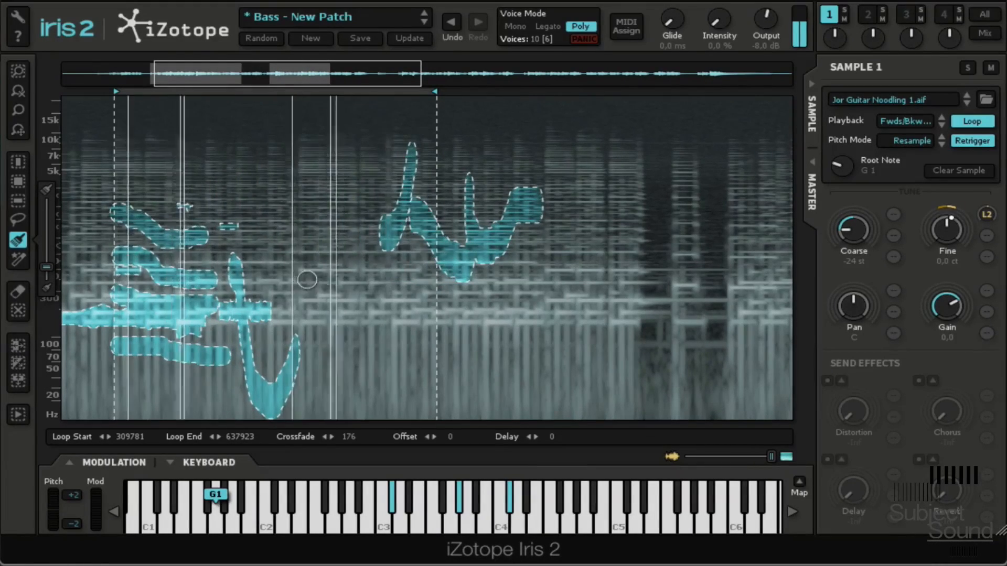
# Step: Move the loop start to 450493 and brush long curved selections that cross and connect the existing ones
pyautogui.moveTo(306, 279); pyautogui.dragTo(418, 182)
pyautogui.moveTo(213, 233); pyautogui.dragTo(116, 153)
pyautogui.moveTo(119, 99); pyautogui.dragTo(253, 95)
pyautogui.moveTo(277, 263)
pyautogui.mouseDown()
pyautogui.moveTo(455, 357)
pyautogui.moveTo(368, 337)
pyautogui.moveTo(197, 367)
pyautogui.mouseUp()
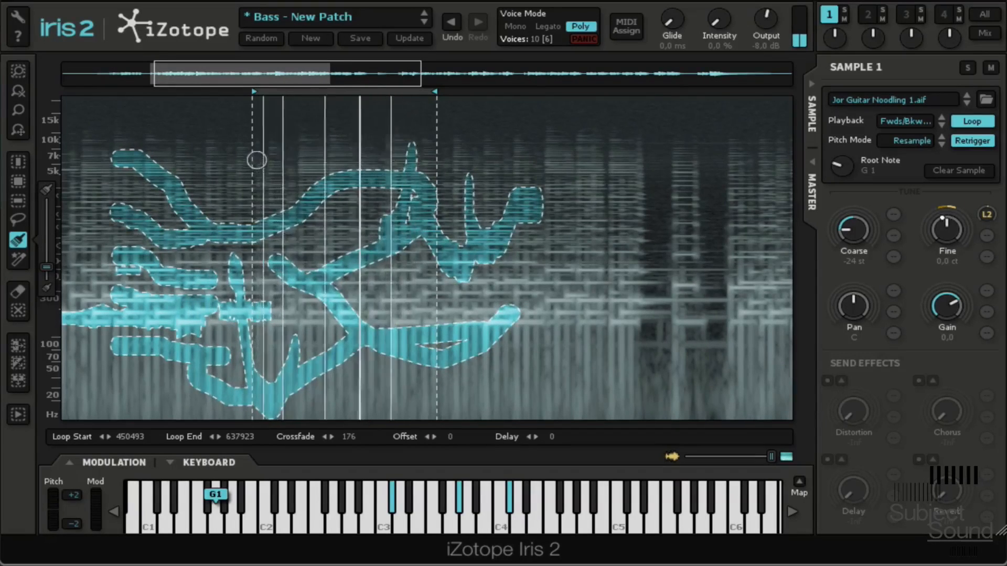
pyautogui.moveTo(253, 160)
pyautogui.mouseDown()
pyautogui.moveTo(416, 127)
pyautogui.moveTo(504, 142)
pyautogui.mouseUp()
pyautogui.moveTo(336, 244); pyautogui.dragTo(222, 184)
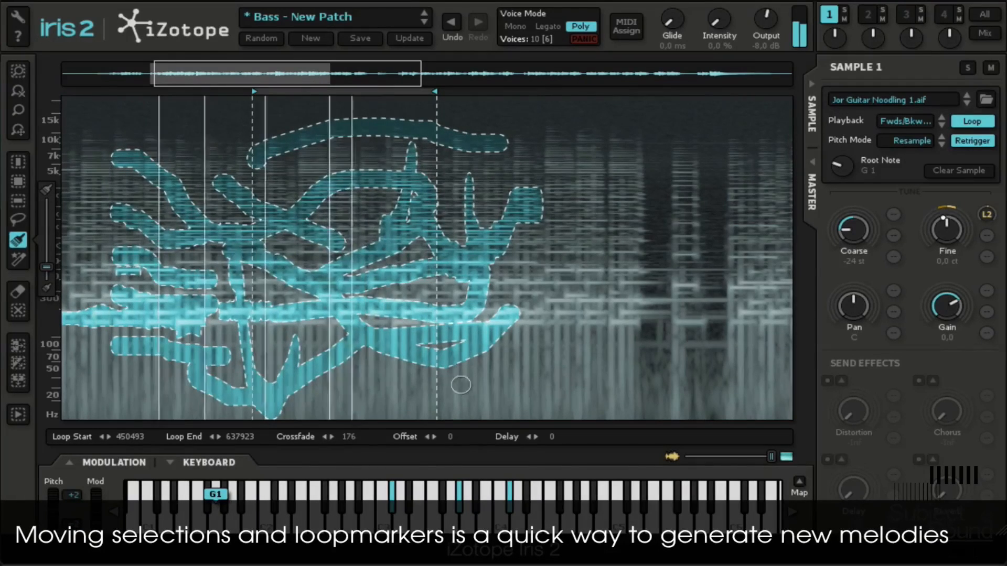
# Step: Shift the connected selection up to higher frequencies and set Sample 1's coarse tuning to -12 st
pyautogui.moveTo(328, 283); pyautogui.dragTo(325, 224)
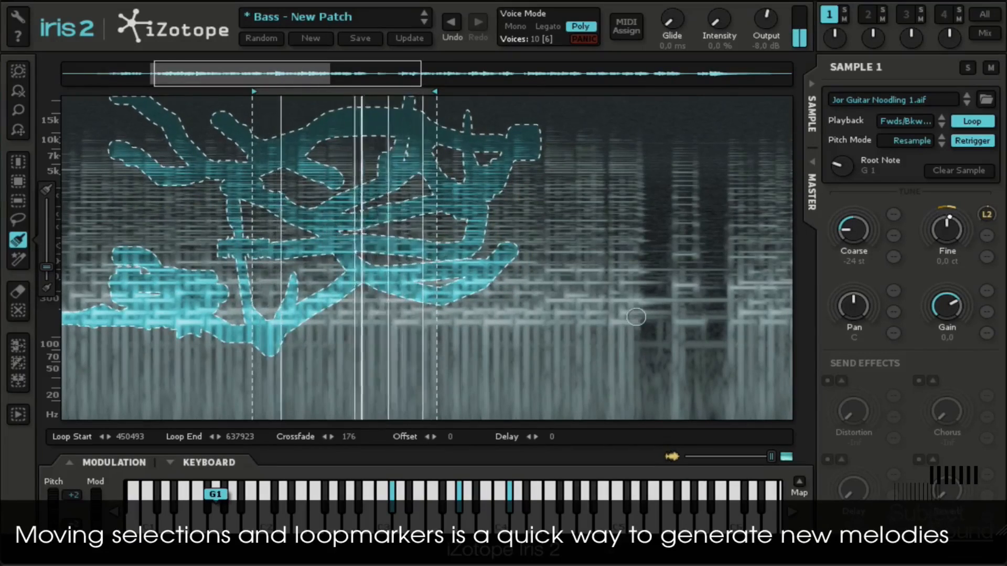
pyautogui.moveTo(865, 234); pyautogui.dragTo(864, 219)
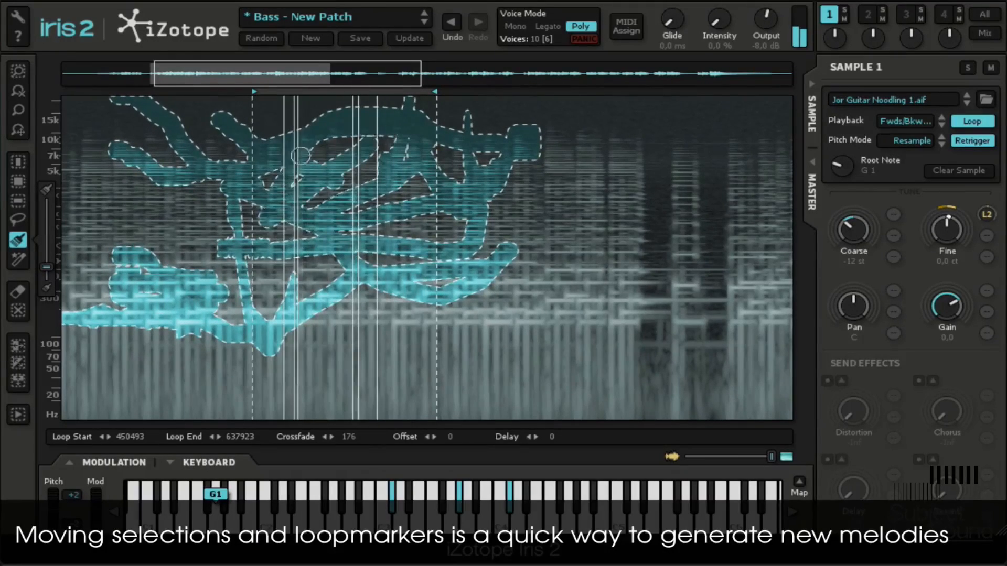
# Step: Fill the loop region with dense zigzag strokes, including a larger brush size, and move the merged selection slightly earlier and higher
pyautogui.moveTo(301, 156)
pyautogui.mouseDown()
pyautogui.moveTo(283, 293)
pyautogui.moveTo(318, 113)
pyautogui.moveTo(403, 295)
pyautogui.mouseUp()
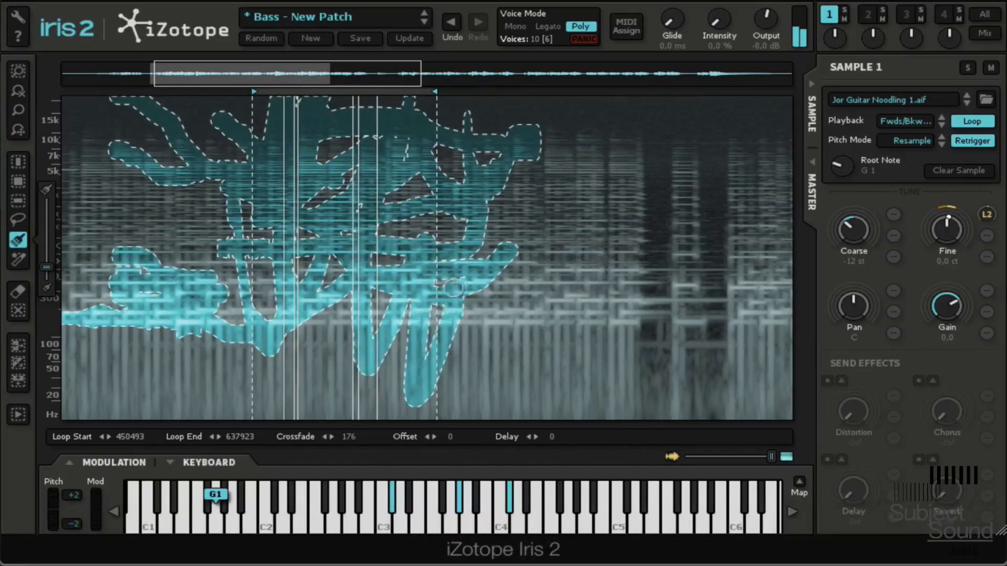
pyautogui.moveTo(152, 362)
pyautogui.mouseDown()
pyautogui.moveTo(225, 414)
pyautogui.moveTo(452, 405)
pyautogui.mouseUp()
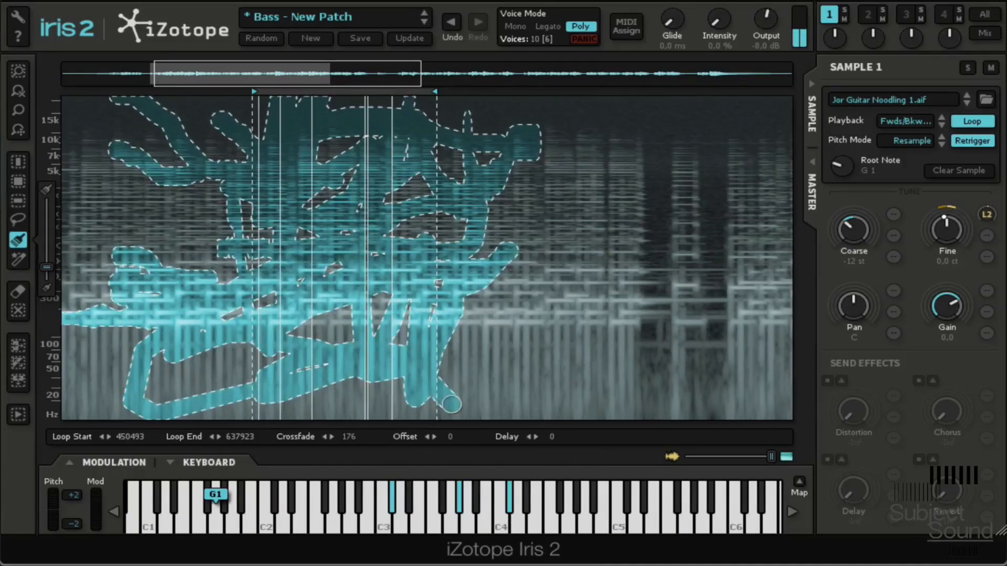
pyautogui.moveTo(47, 268); pyautogui.dragTo(46, 240)
pyautogui.moveTo(356, 329)
pyautogui.mouseDown()
pyautogui.moveTo(342, 338)
pyautogui.moveTo(336, 296)
pyautogui.mouseUp()
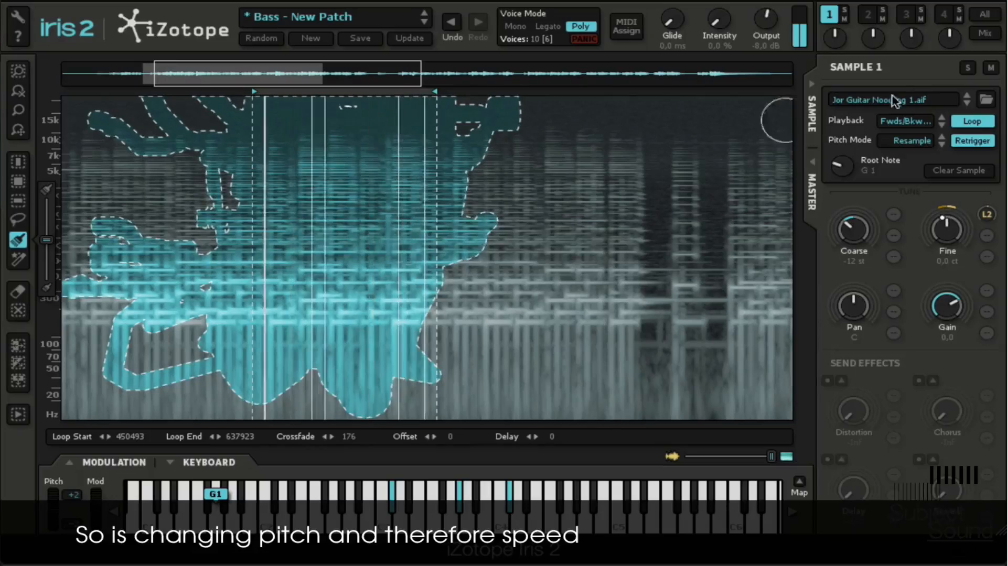
# Step: Change Sample 1's pitch mode to Fixed
pyautogui.click(915, 141)
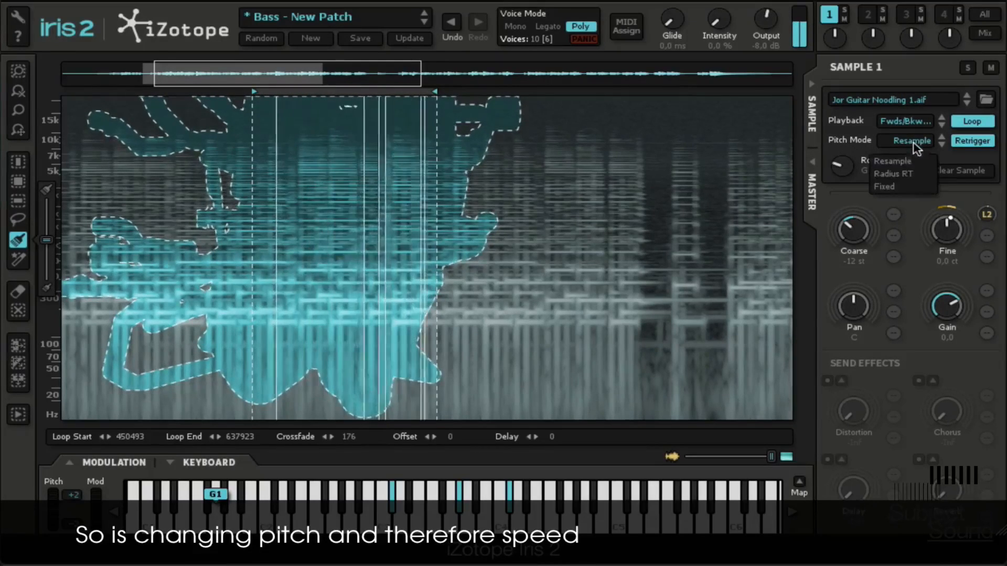
pyautogui.click(919, 187)
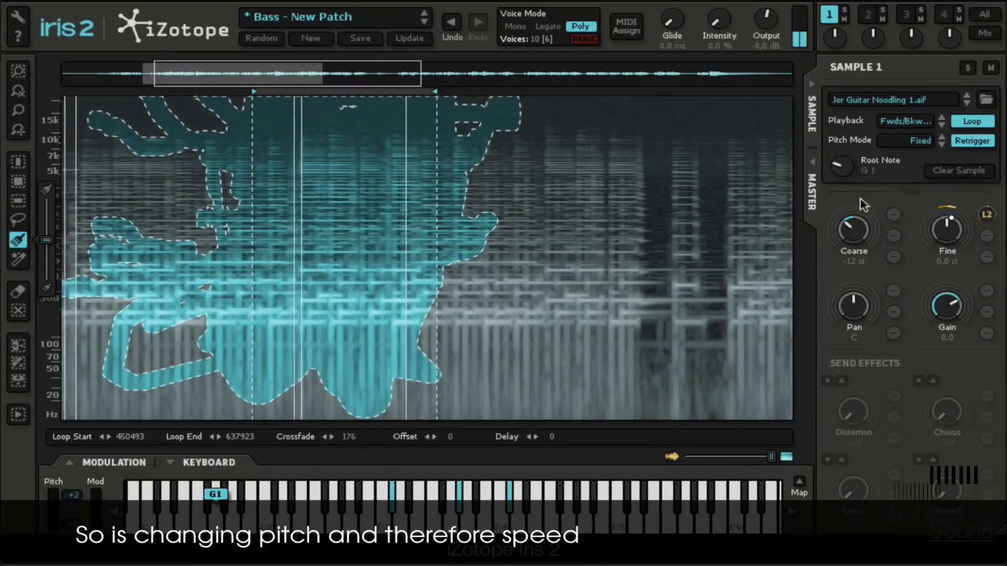
# Step: Raise Sample 1's coarse tuning to -6 st and further up to 7 st
pyautogui.moveTo(858, 243); pyautogui.dragTo(860, 231)
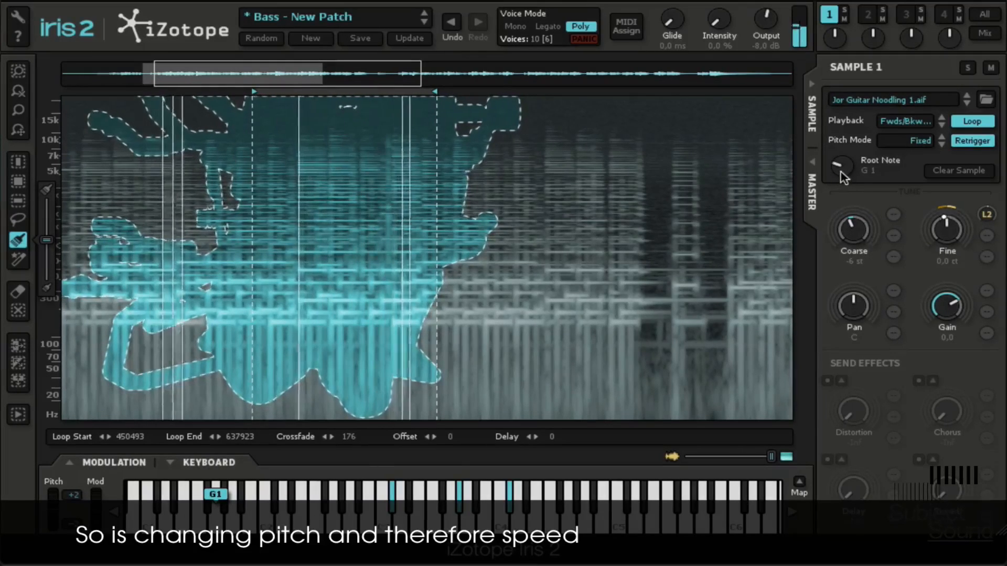
pyautogui.moveTo(861, 244); pyautogui.dragTo(860, 222)
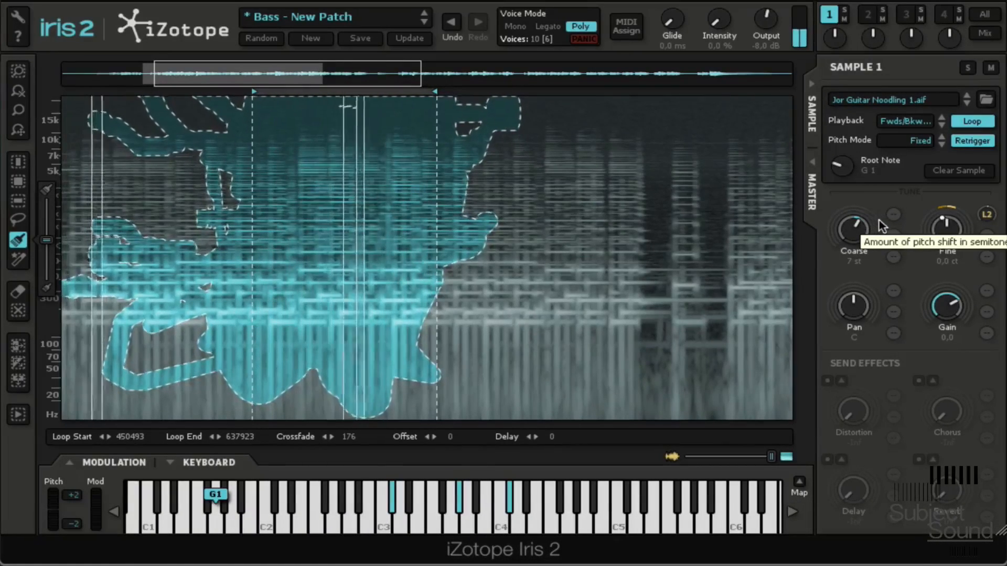
# Step: Change Sample 1's pitch mode to Radius RT and set its coarse tuning to -24 st
pyautogui.click(918, 150)
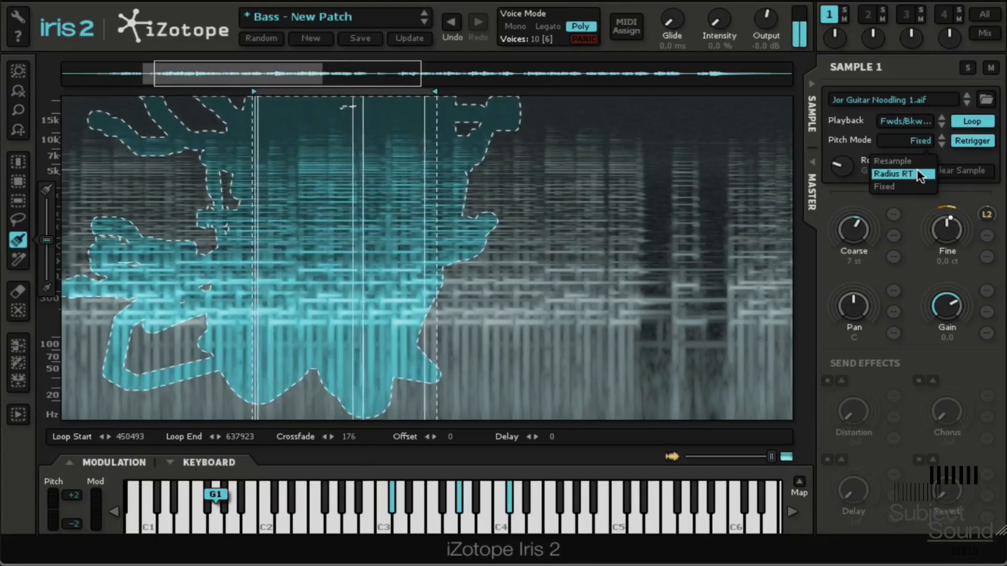
pyautogui.click(894, 173)
pyautogui.doubleClick(860, 231)
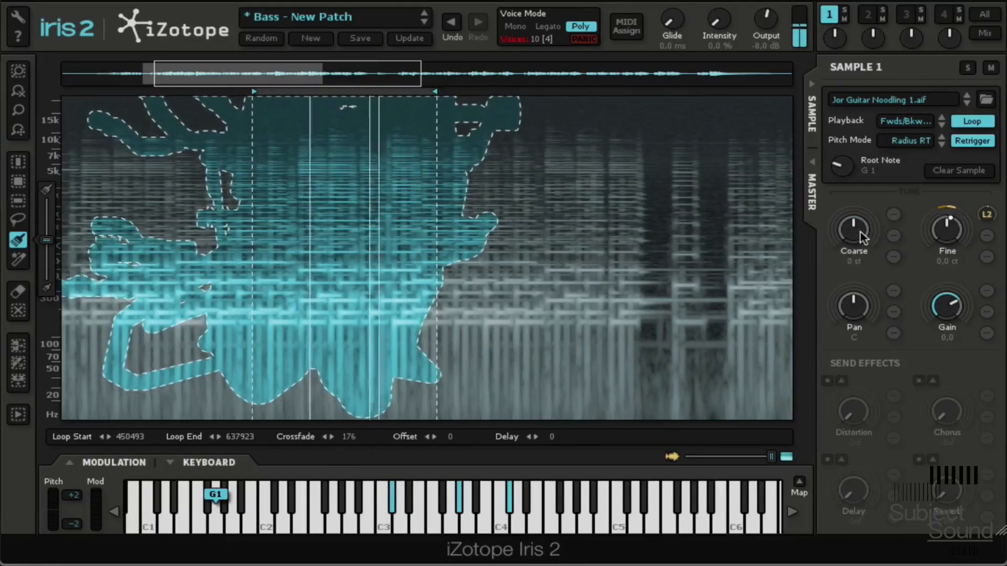
pyautogui.moveTo(859, 231); pyautogui.dragTo(880, 242)
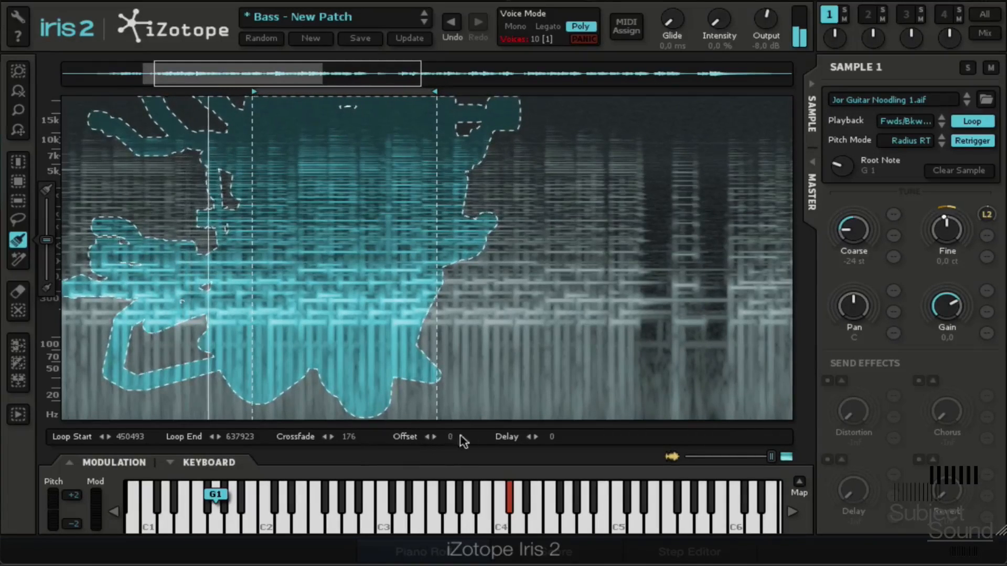
# Step: Set the sample's start offset to 227000 and change Sample 1's playback direction to Forwards
pyautogui.moveTo(461, 439)
pyautogui.mouseDown()
pyautogui.moveTo(601, 453)
pyautogui.moveTo(716, 482)
pyautogui.moveTo(708, 487)
pyautogui.mouseUp()
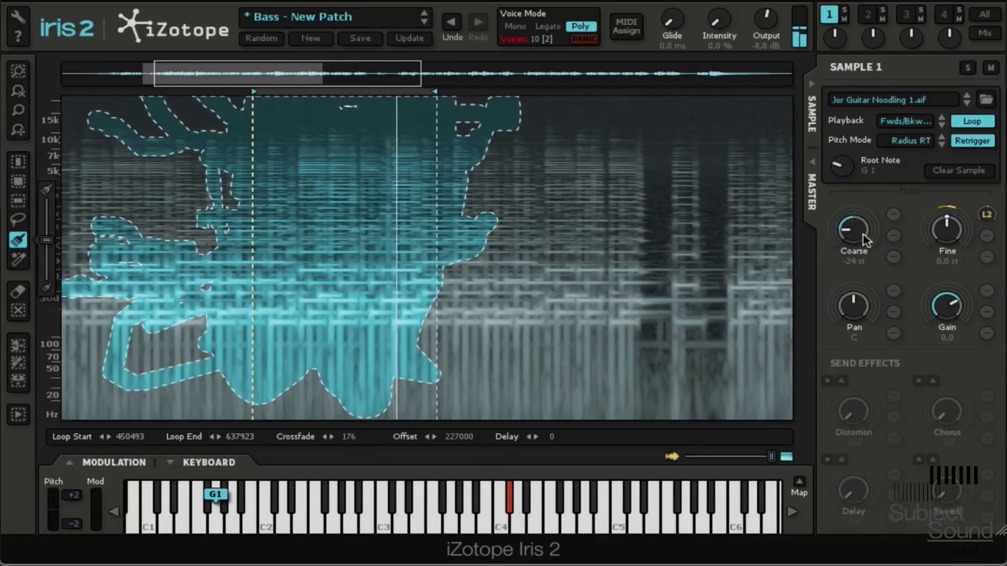
pyautogui.click(891, 125)
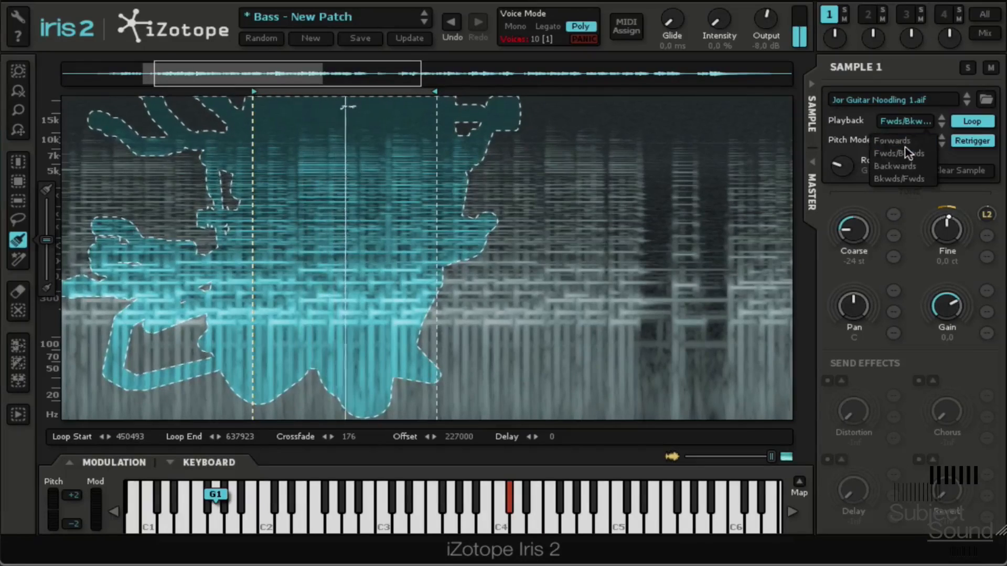
pyautogui.click(915, 145)
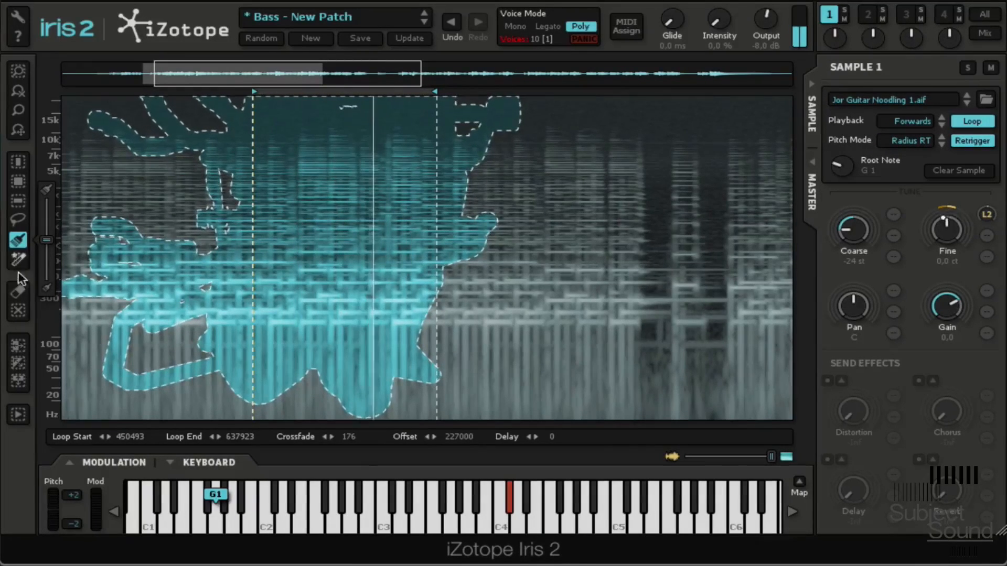
# Step: Erase a horizontal mid-frequency band from the selection and shorten the loop by moving its end to 454572
pyautogui.click(17, 292)
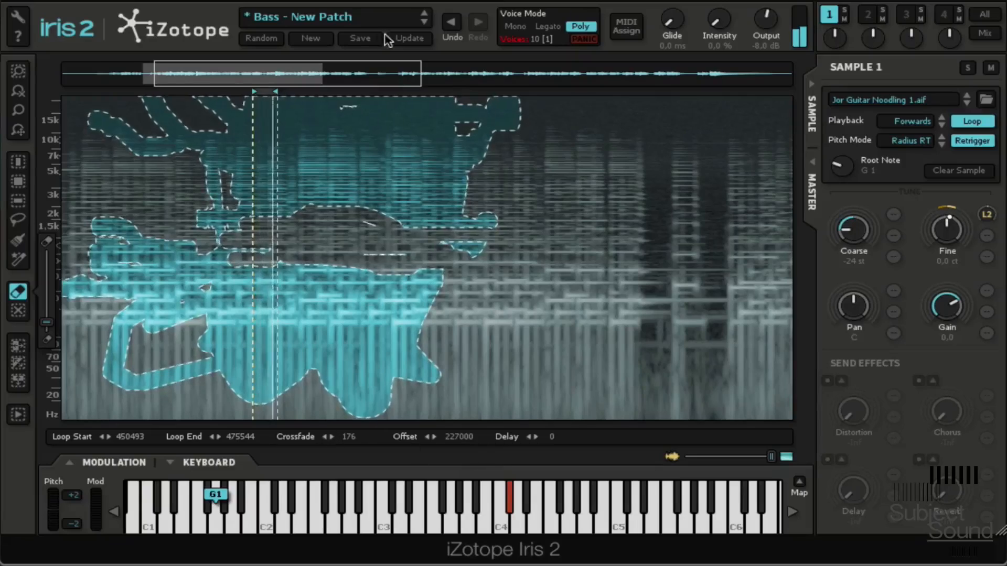
pyautogui.moveTo(418, 68); pyautogui.dragTo(298, 69)
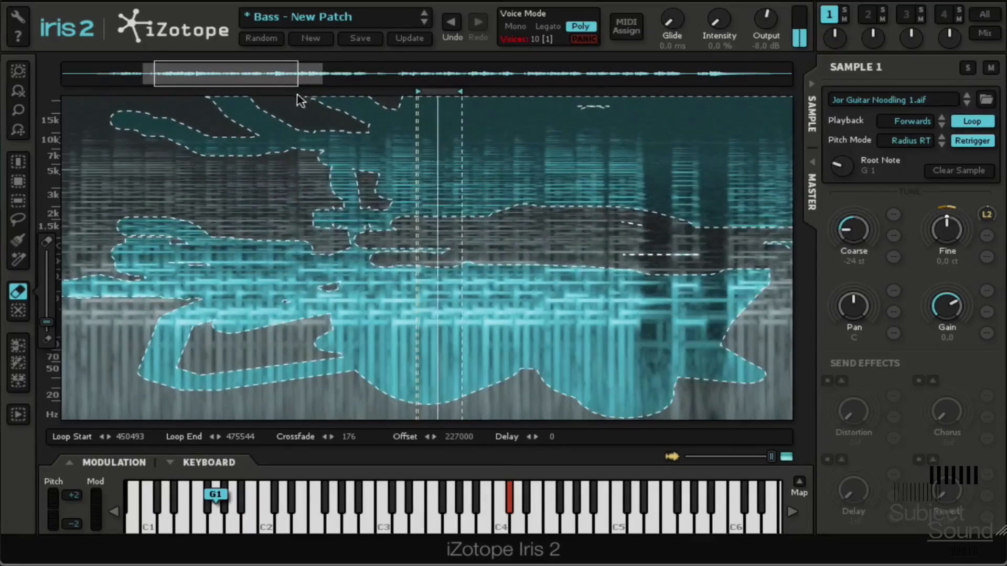
pyautogui.moveTo(460, 98); pyautogui.dragTo(423, 95)
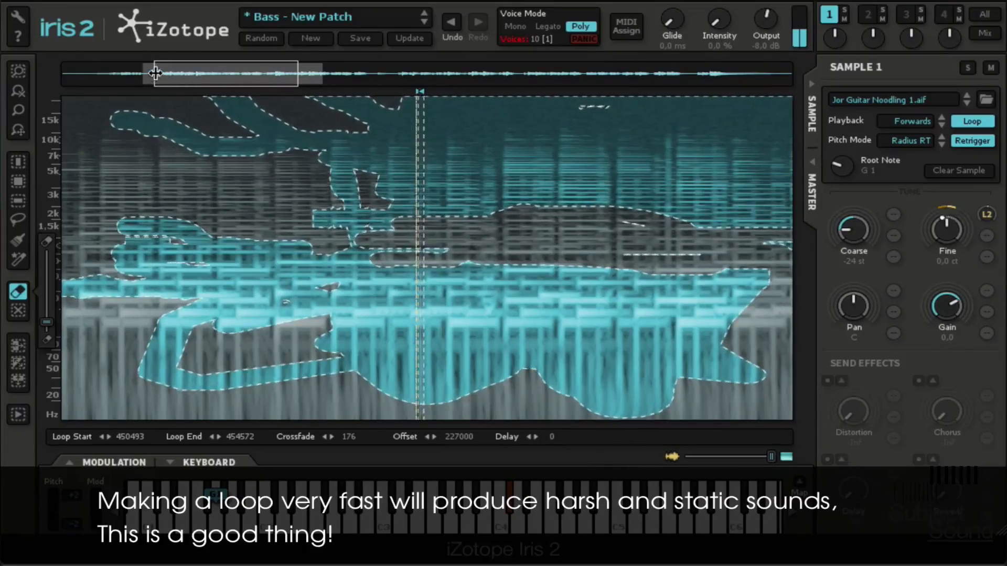
# Step: Erase a thin vertical strip inside the loop, brush the loop region back in across high and mid frequencies, and tighten the loop end to 450876
pyautogui.moveTo(154, 72); pyautogui.dragTo(198, 78)
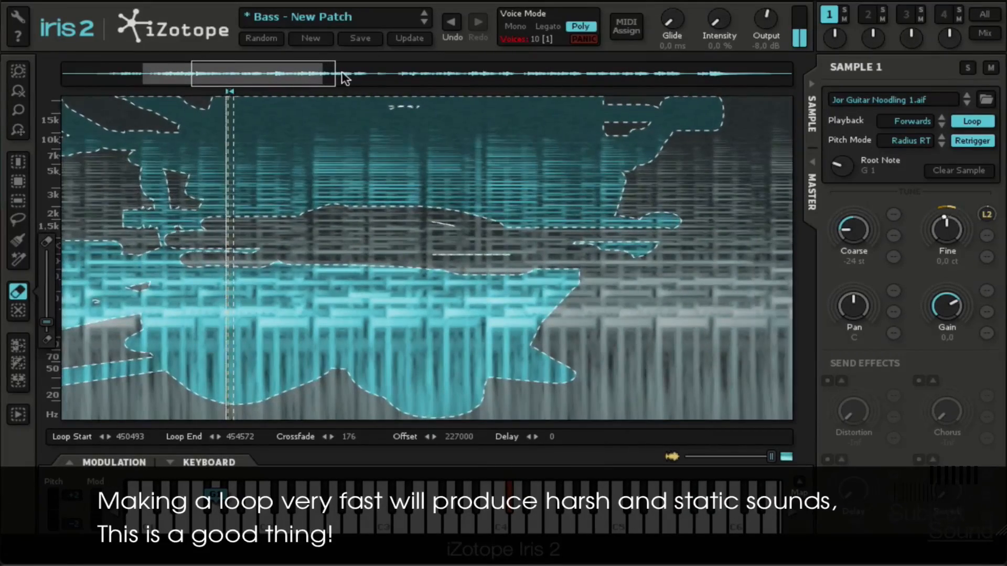
pyautogui.moveTo(333, 77); pyautogui.dragTo(224, 87)
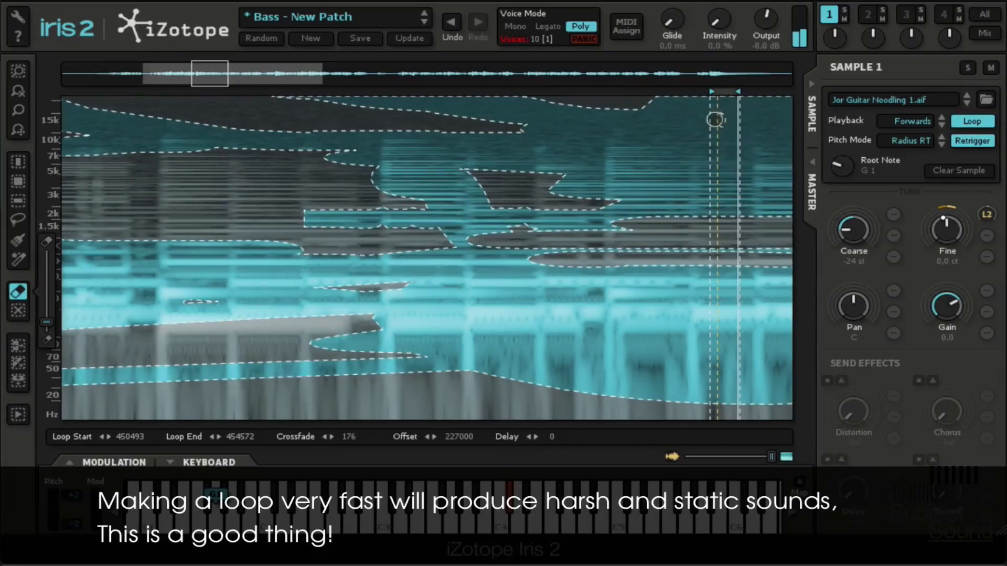
pyautogui.moveTo(727, 177); pyautogui.dragTo(736, 230)
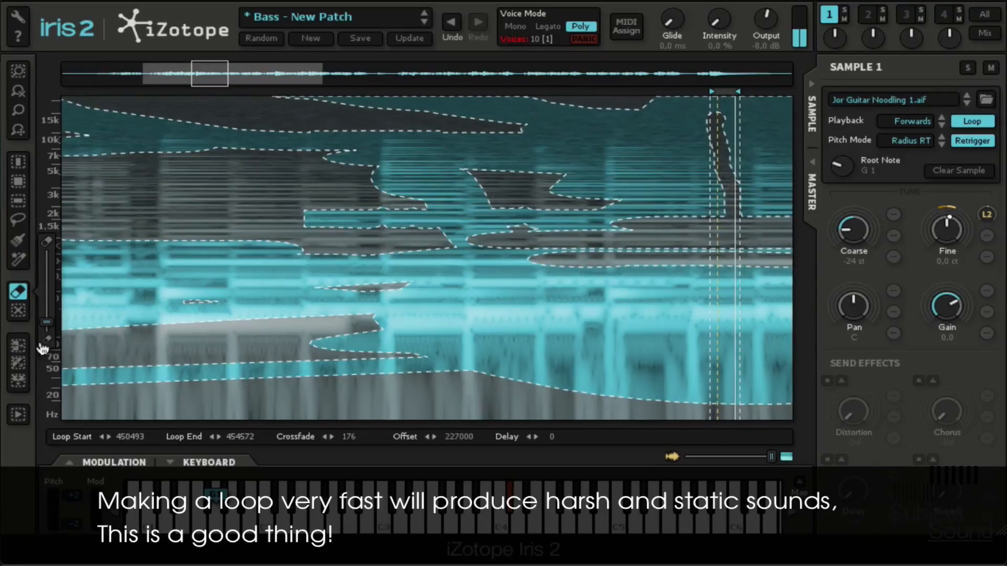
pyautogui.click(18, 239)
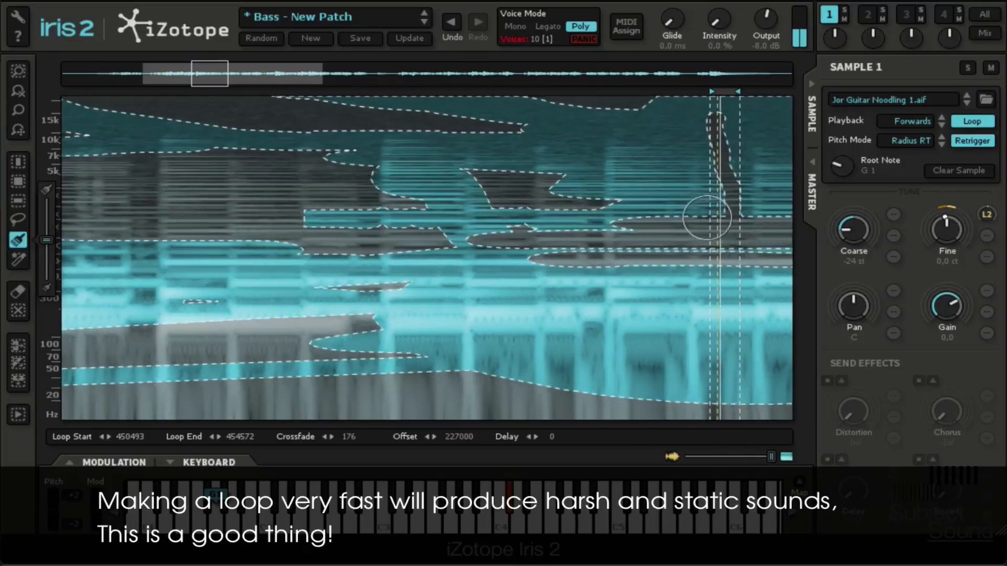
pyautogui.moveTo(707, 218); pyautogui.dragTo(722, 164)
pyautogui.moveTo(714, 105); pyautogui.dragTo(727, 214)
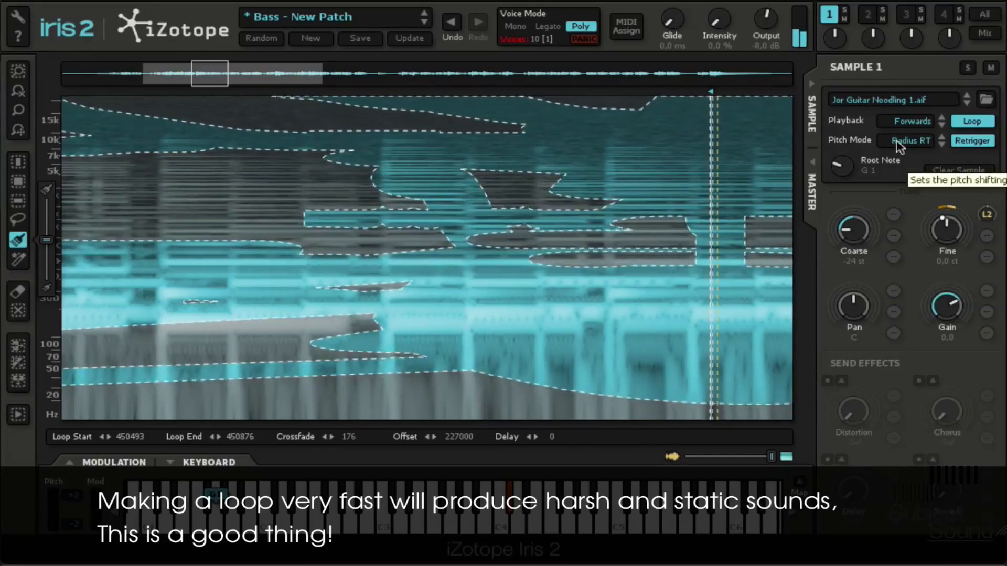
# Step: Change Sample 1's pitch mode to Resample
pyautogui.click(912, 142)
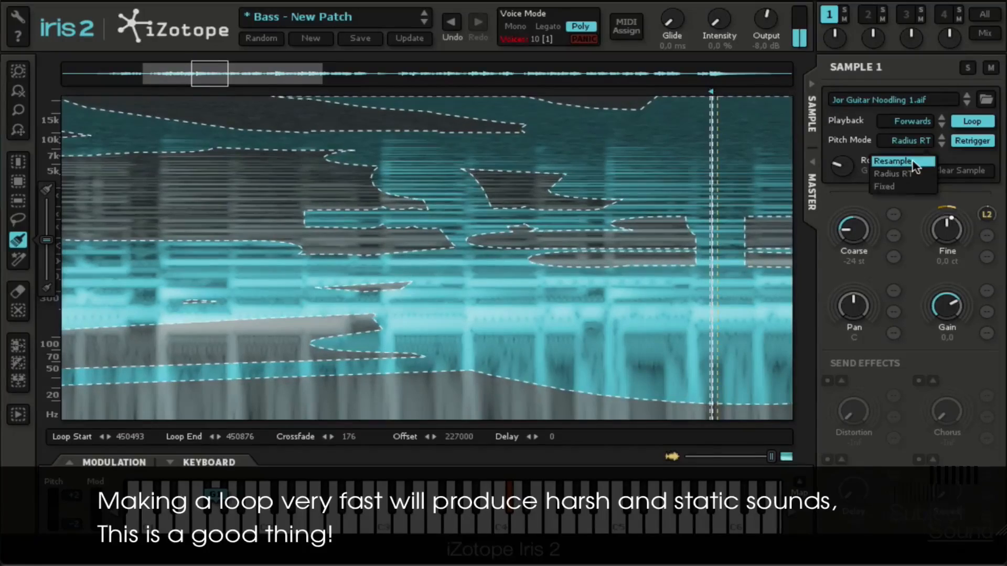
pyautogui.click(913, 162)
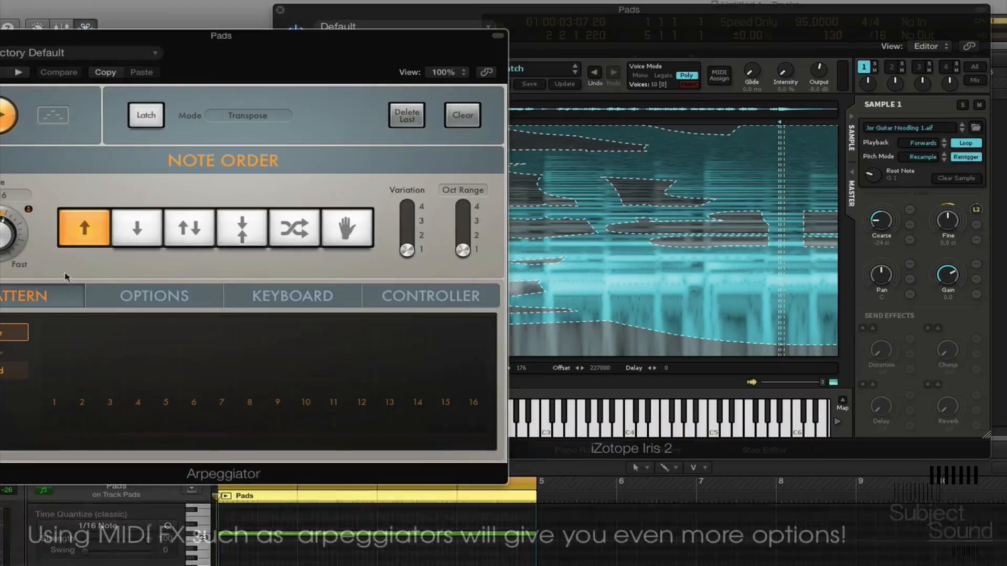
# Step: Start playback and set the Arpeggiator's octave range to 2 and its rate to 1/8
pyautogui.press('space')
pyautogui.moveTo(317, 61); pyautogui.dragTo(411, 87)
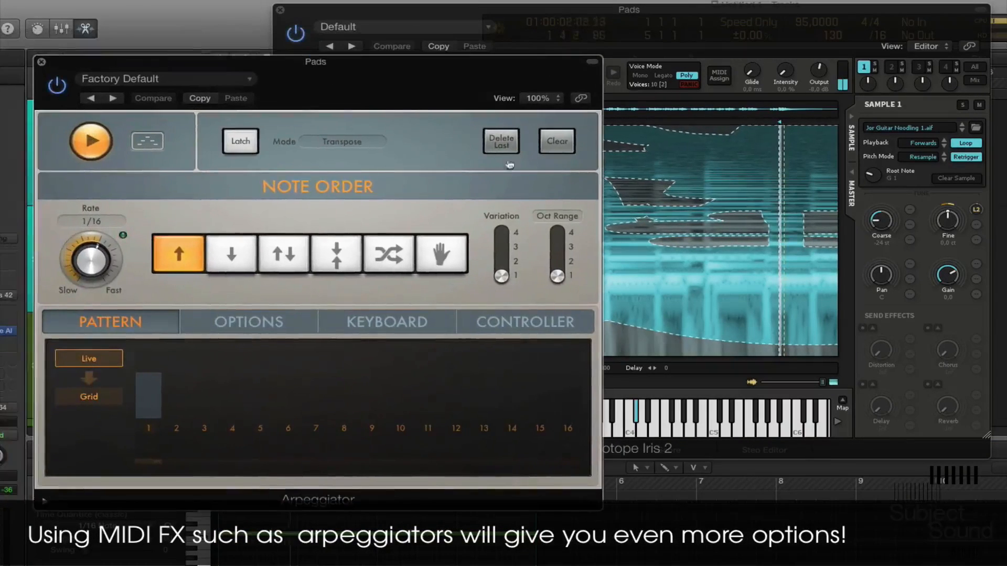
pyautogui.moveTo(569, 271); pyautogui.dragTo(564, 267)
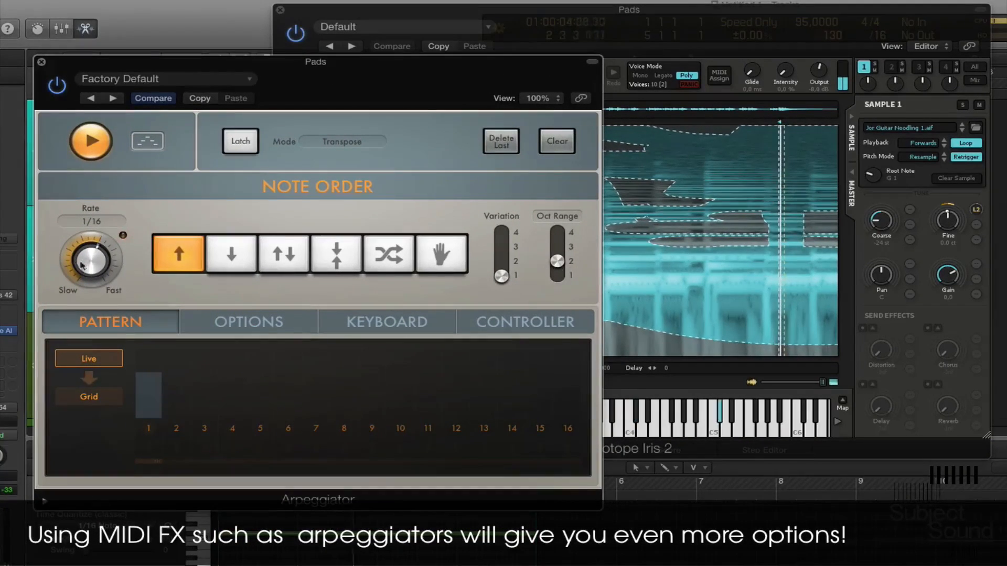
pyautogui.moveTo(82, 264); pyautogui.dragTo(80, 282)
# Step: Set the Arpeggiator's note length to 104 % and its note order to up/down
pyautogui.click(198, 321)
pyautogui.moveTo(87, 409)
pyautogui.mouseDown()
pyautogui.moveTo(98, 393)
pyautogui.moveTo(96, 421)
pyautogui.mouseUp()
pyautogui.click(236, 261)
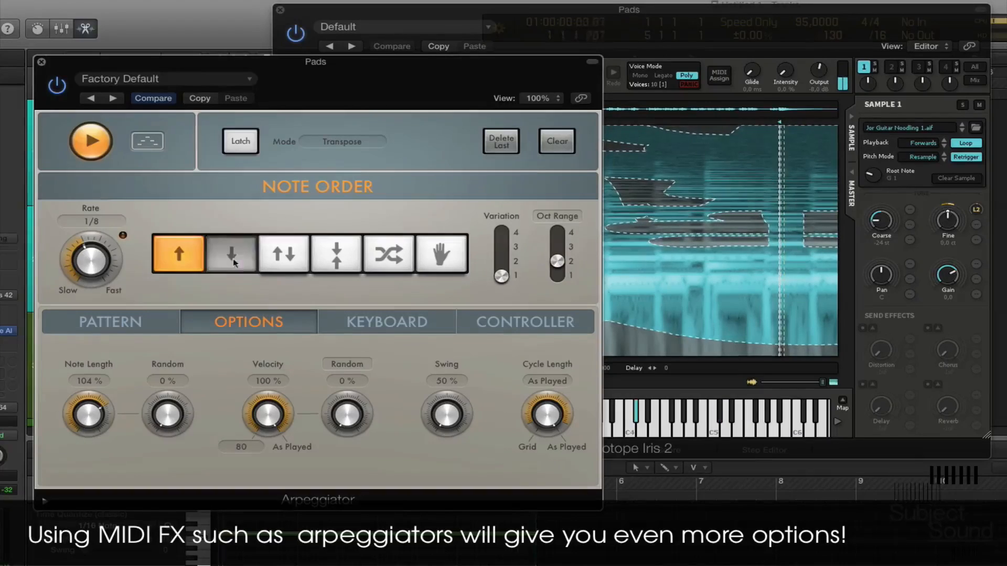
pyautogui.click(291, 259)
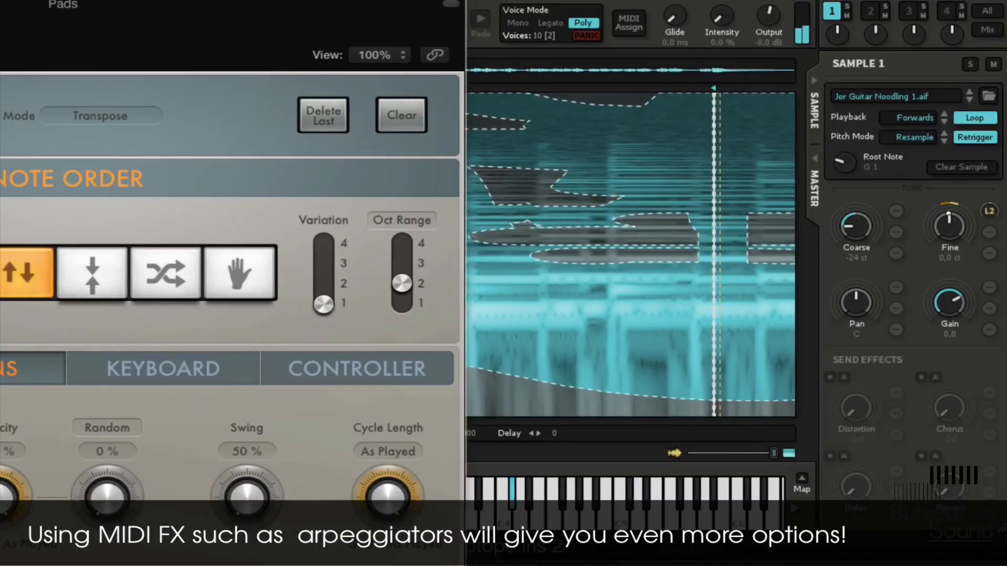
# Step: Choose the Pencil Tool for editing notes in the Pads region's piano roll
pyautogui.press('t')
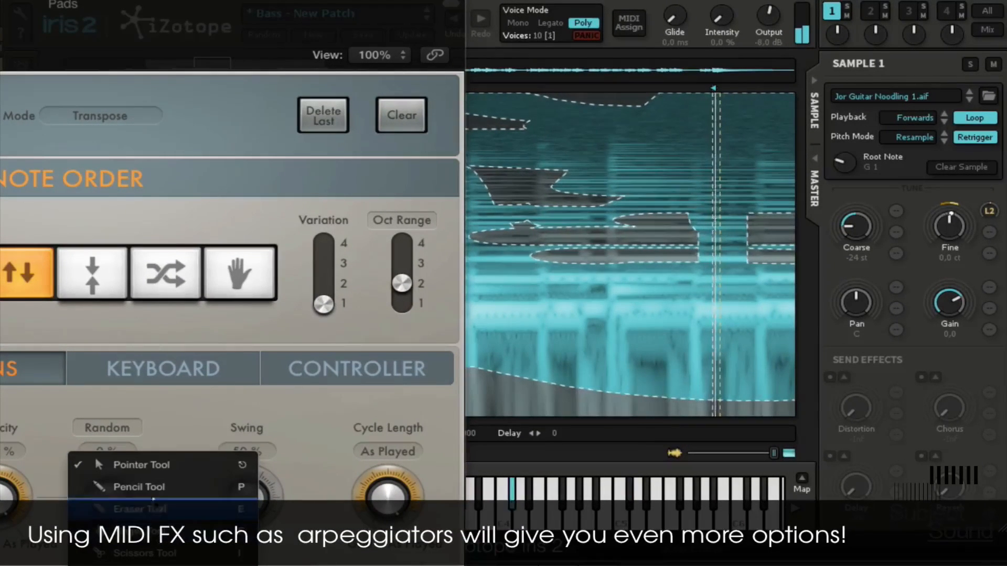
pyautogui.click(157, 487)
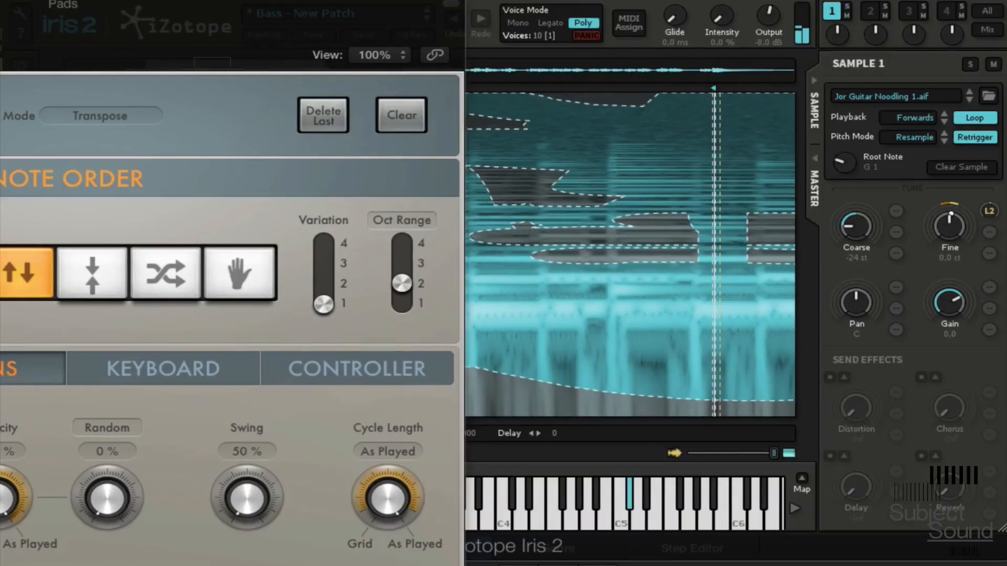
pyautogui.press('t')
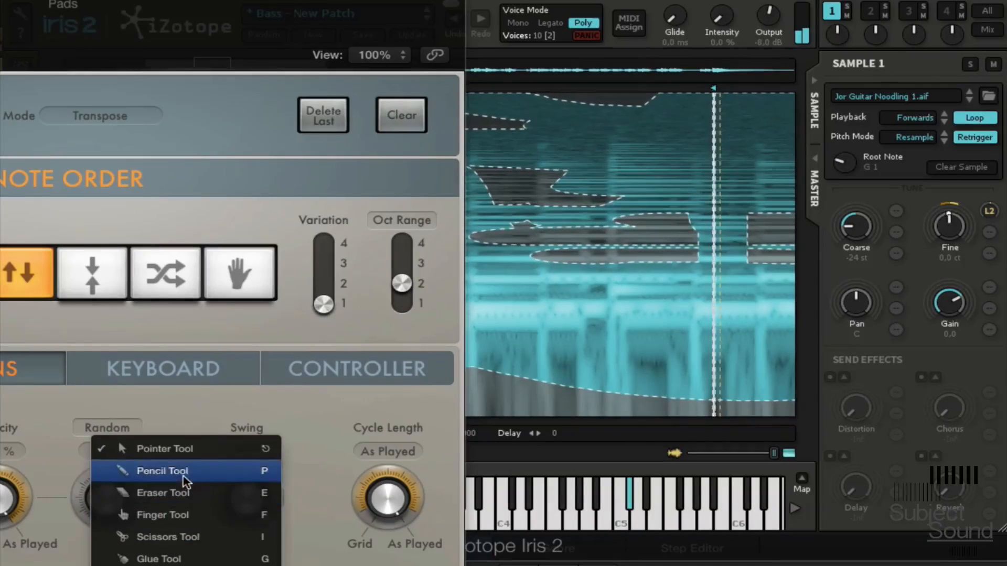
pyautogui.click(163, 471)
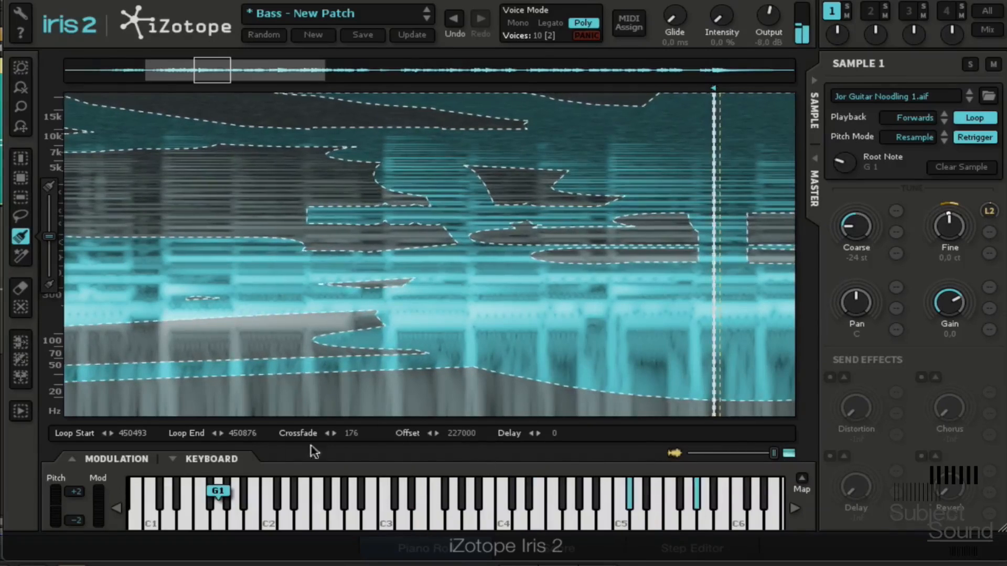
# Step: Lengthen the loop in stages by moving its end to 532437
pyautogui.moveTo(238, 433); pyautogui.dragTo(256, 431)
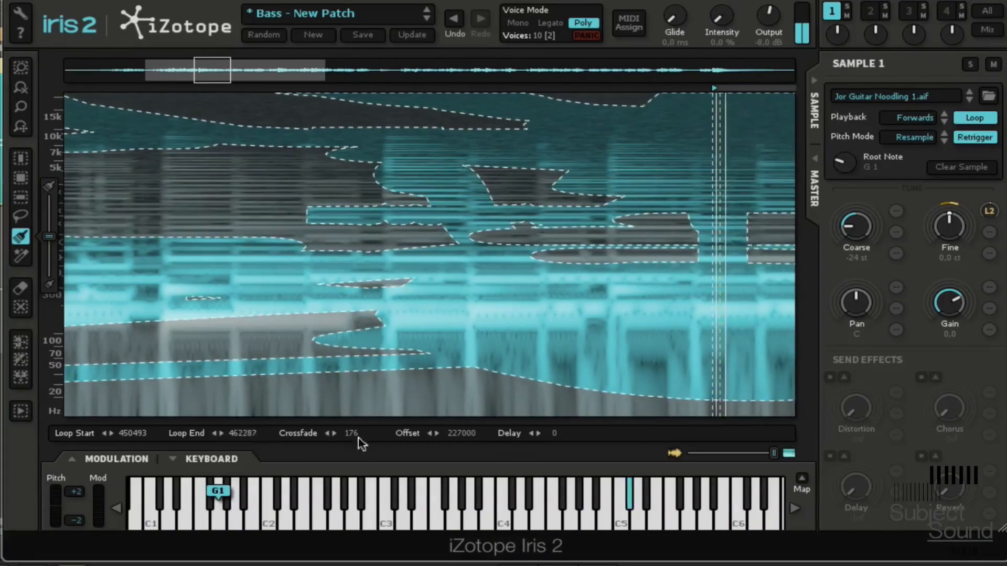
pyautogui.moveTo(254, 439); pyautogui.dragTo(333, 419)
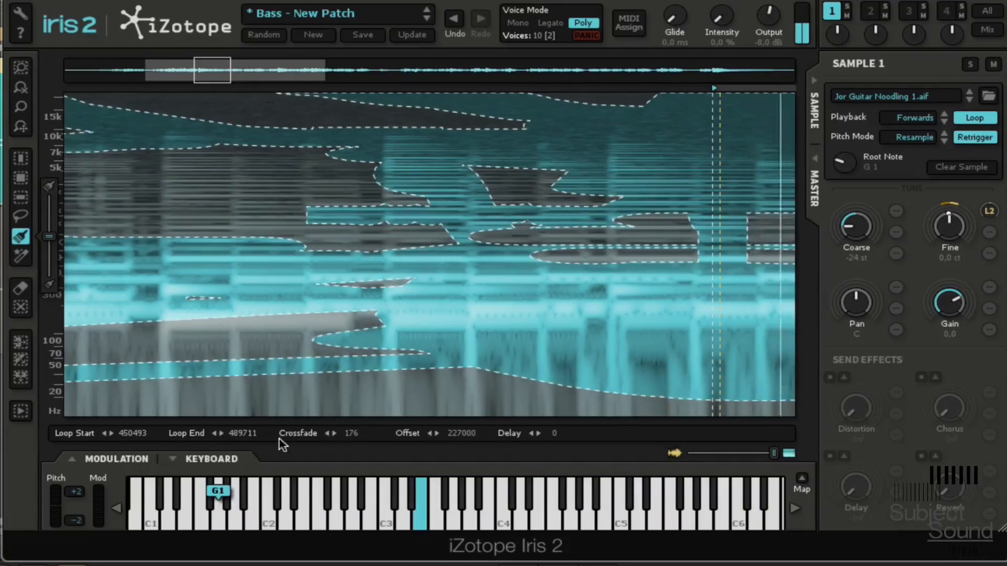
pyautogui.moveTo(246, 432); pyautogui.dragTo(308, 417)
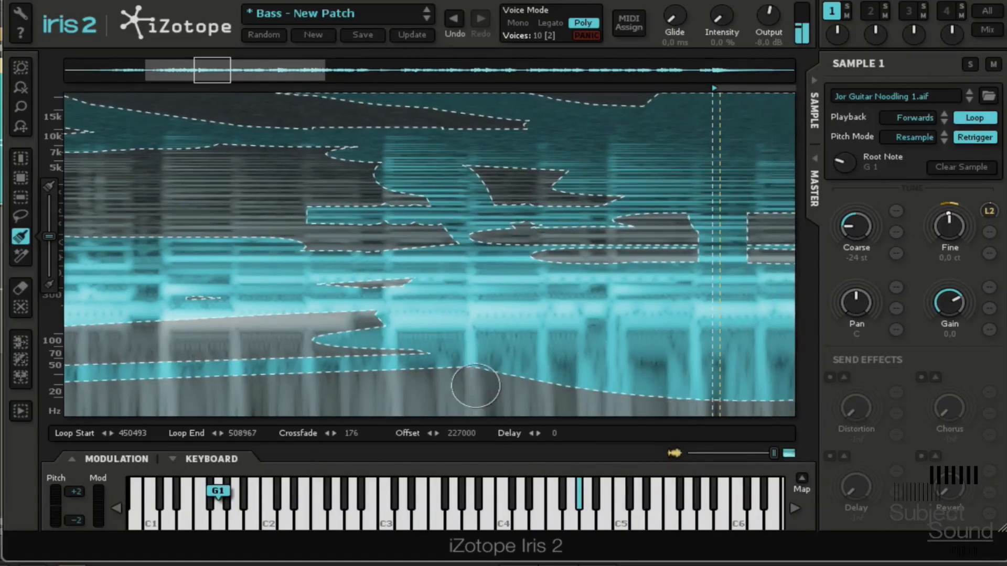
pyautogui.moveTo(245, 436); pyautogui.dragTo(577, 407)
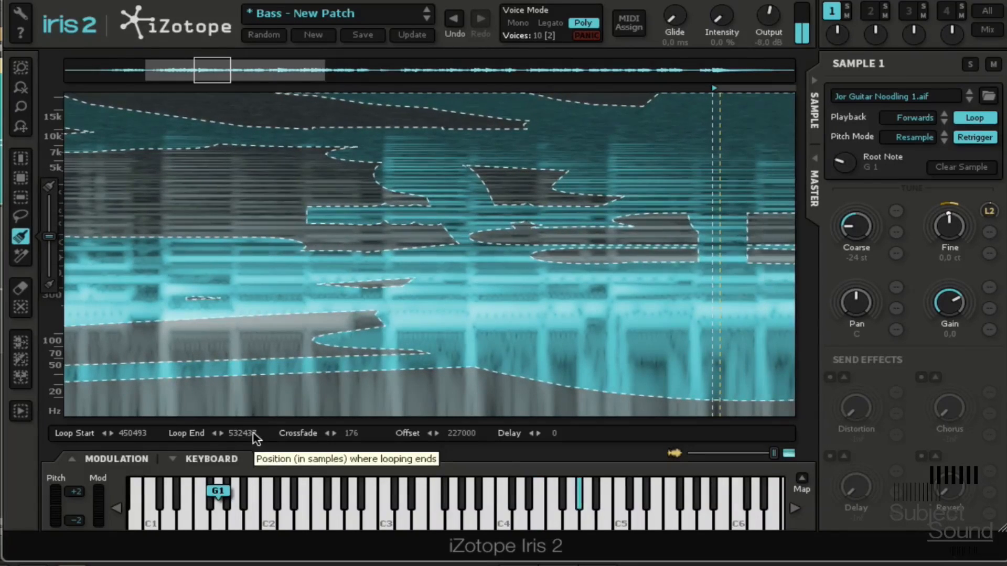
# Step: Brush a rounded patch into the mid-frequency gap after the loop start and erase thin curved strokes from the higher frequencies
pyautogui.moveTo(219, 69); pyautogui.dragTo(243, 74)
pyautogui.moveTo(385, 233); pyautogui.dragTo(405, 232)
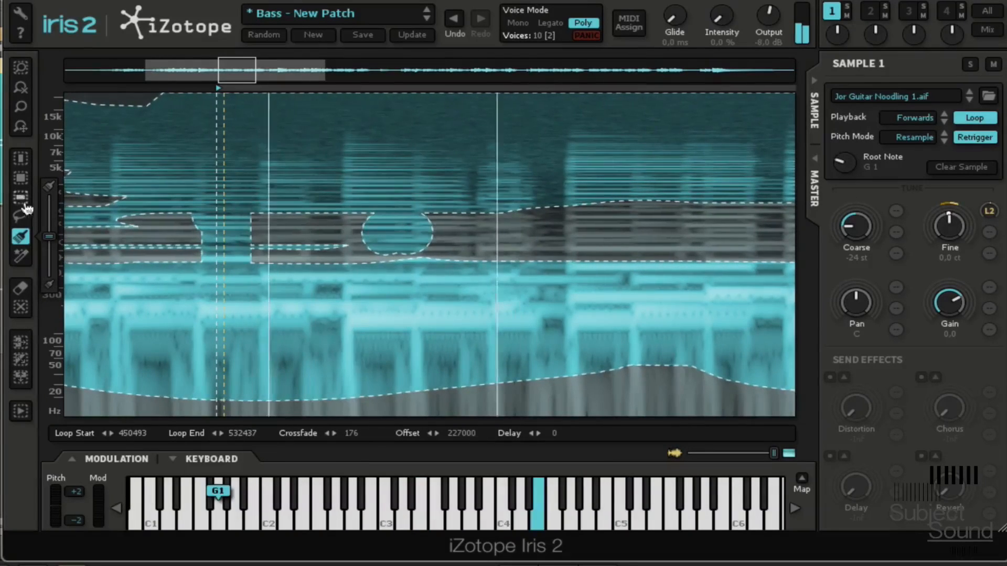
pyautogui.click(20, 288)
pyautogui.moveTo(335, 159); pyautogui.dragTo(231, 149)
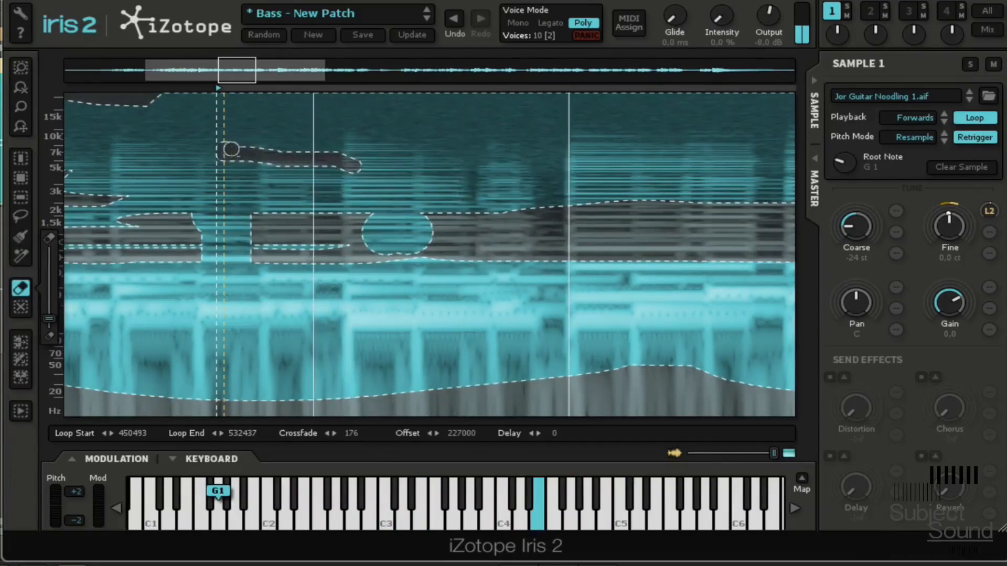
pyautogui.moveTo(287, 168); pyautogui.dragTo(408, 194)
pyautogui.moveTo(255, 180)
pyautogui.mouseDown()
pyautogui.moveTo(249, 100)
pyautogui.moveTo(208, 94)
pyautogui.mouseUp()
# Step: Enlarge the eraser, clear most of the high-frequency selection after the loop start, and erase a broad curved swath from the low frequencies
pyautogui.moveTo(51, 320); pyautogui.dragTo(51, 285)
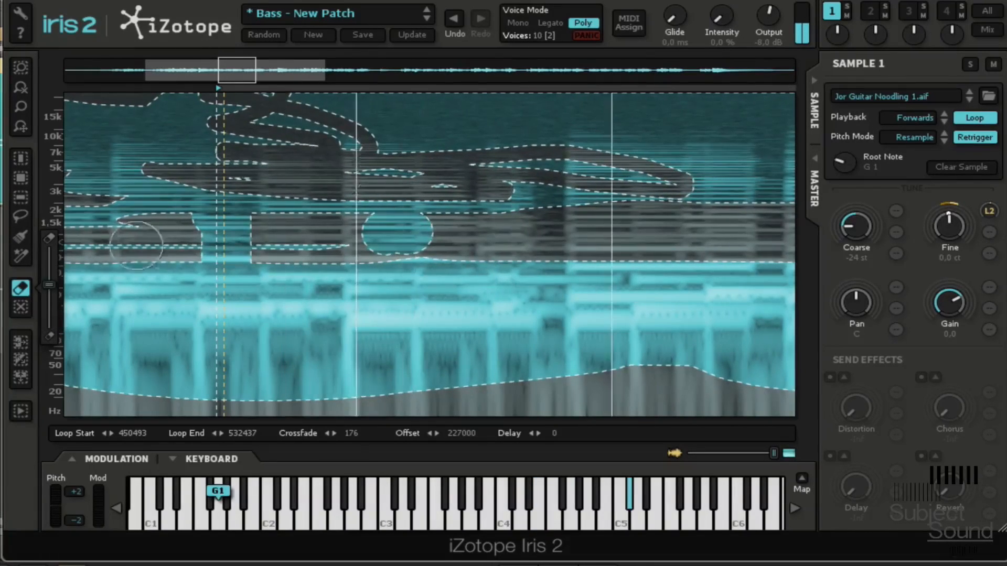
pyautogui.moveTo(516, 114)
pyautogui.mouseDown()
pyautogui.moveTo(335, 100)
pyautogui.moveTo(231, 156)
pyautogui.moveTo(637, 101)
pyautogui.moveTo(744, 103)
pyautogui.mouseUp()
pyautogui.moveTo(793, 168); pyautogui.dragTo(705, 217)
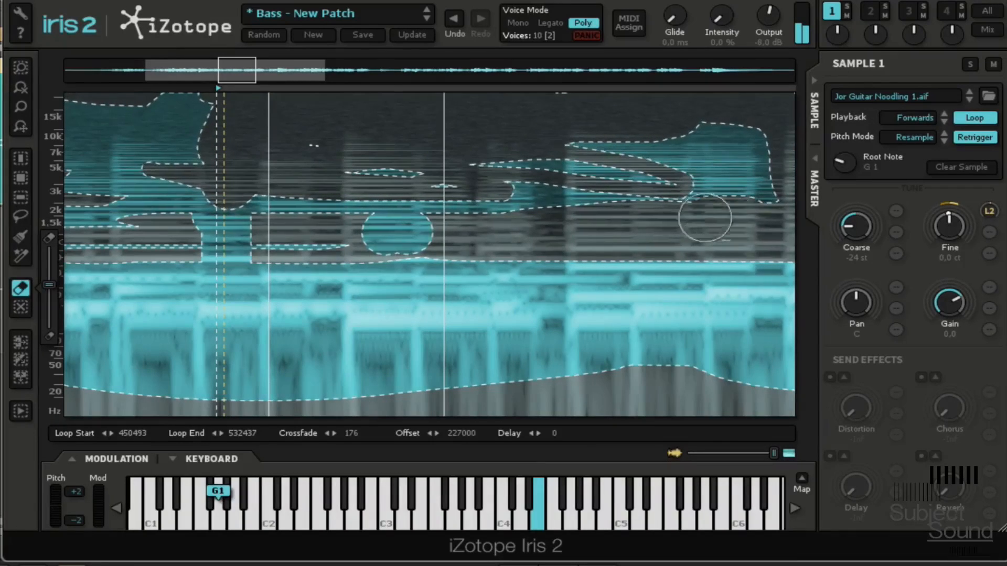
pyautogui.moveTo(488, 336)
pyautogui.mouseDown()
pyautogui.moveTo(303, 351)
pyautogui.moveTo(214, 309)
pyautogui.moveTo(217, 291)
pyautogui.mouseUp()
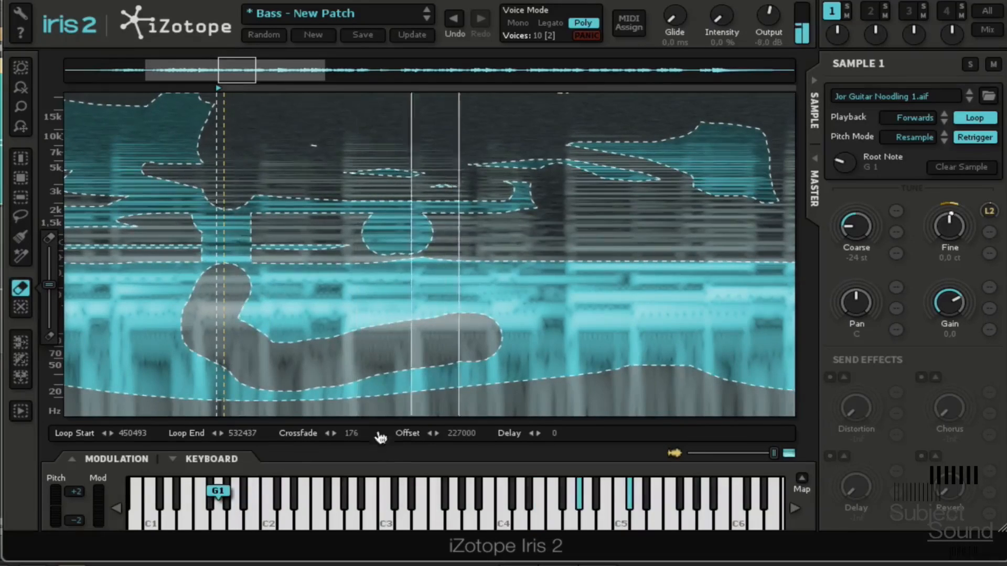
# Step: Shorten the loop to run from 477204 to 477977 and set the playback offset to 248000
pyautogui.moveTo(245, 432); pyautogui.dragTo(74, 472)
pyautogui.moveTo(239, 432); pyautogui.dragTo(0, 448)
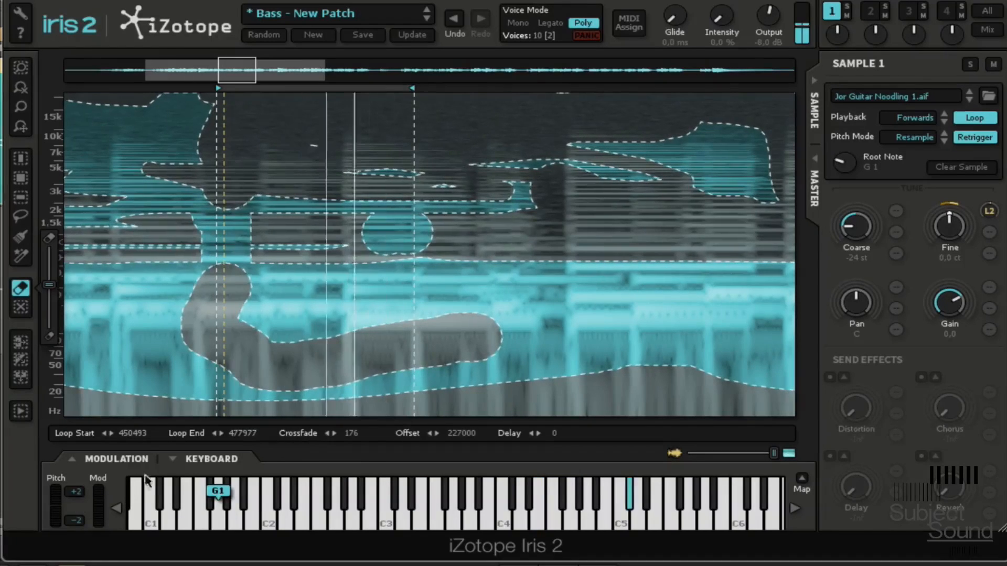
pyautogui.moveTo(140, 435)
pyautogui.mouseDown()
pyautogui.moveTo(448, 450)
pyautogui.moveTo(581, 489)
pyautogui.mouseUp()
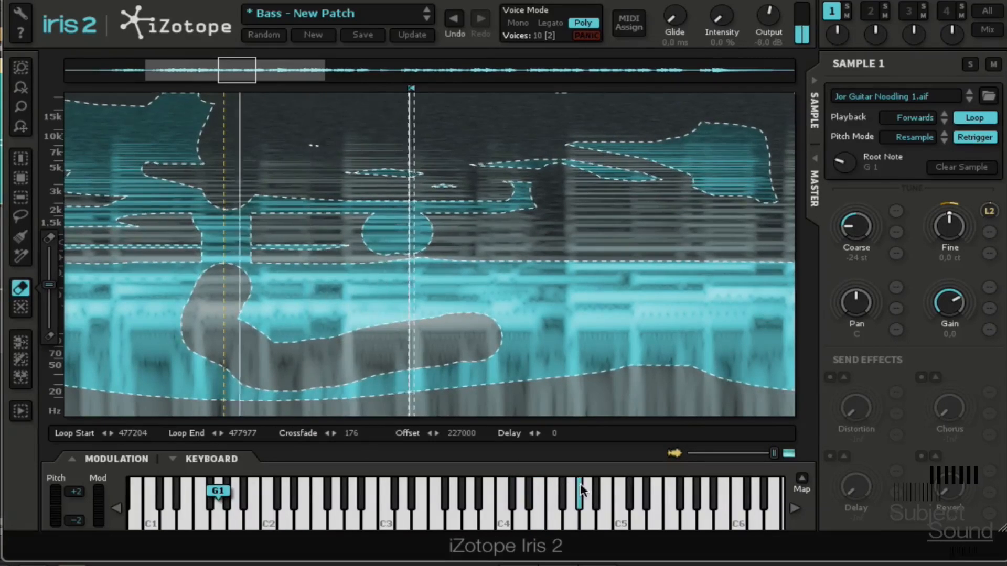
pyautogui.moveTo(471, 437); pyautogui.dragTo(487, 438)
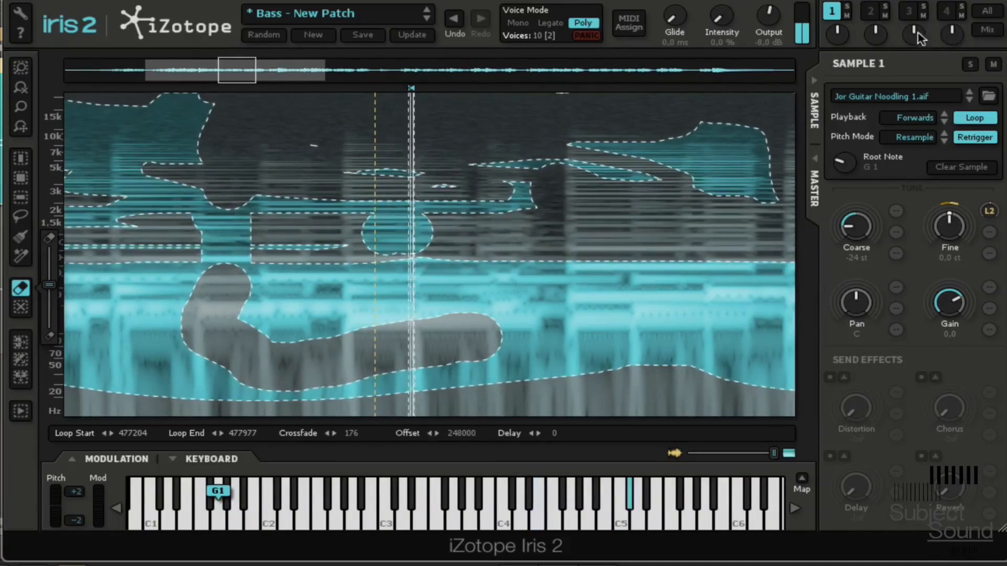
# Step: In the mix window, switch on master Distortion at 23 with a 30% amount and raise the master Reverb level
pyautogui.click(991, 12)
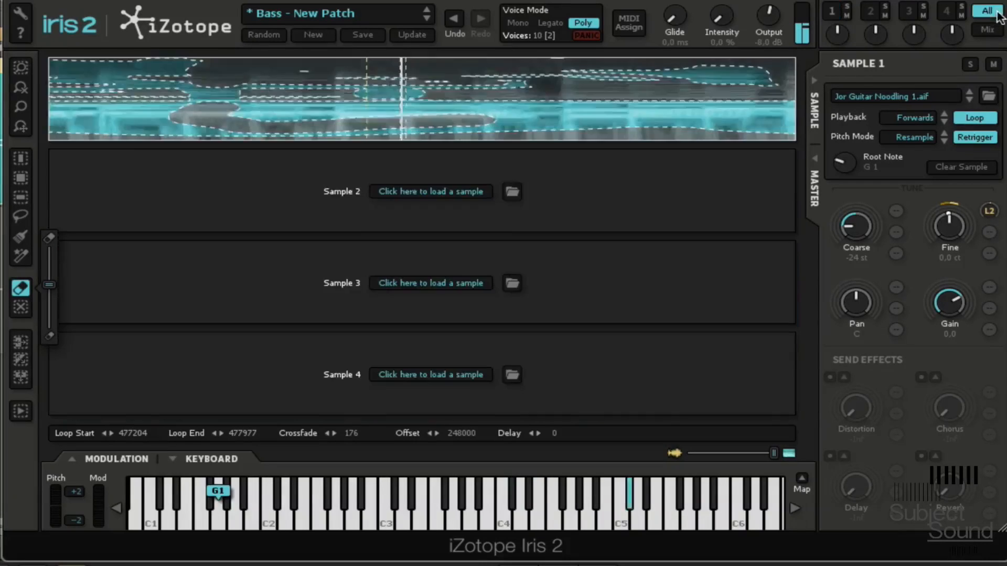
pyautogui.click(1000, 29)
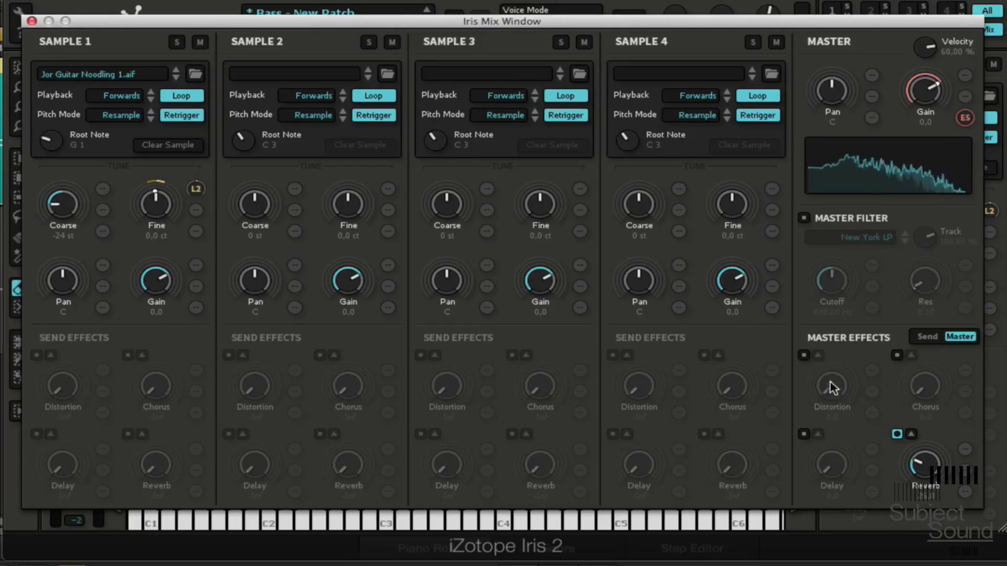
pyautogui.click(804, 355)
pyautogui.click(817, 356)
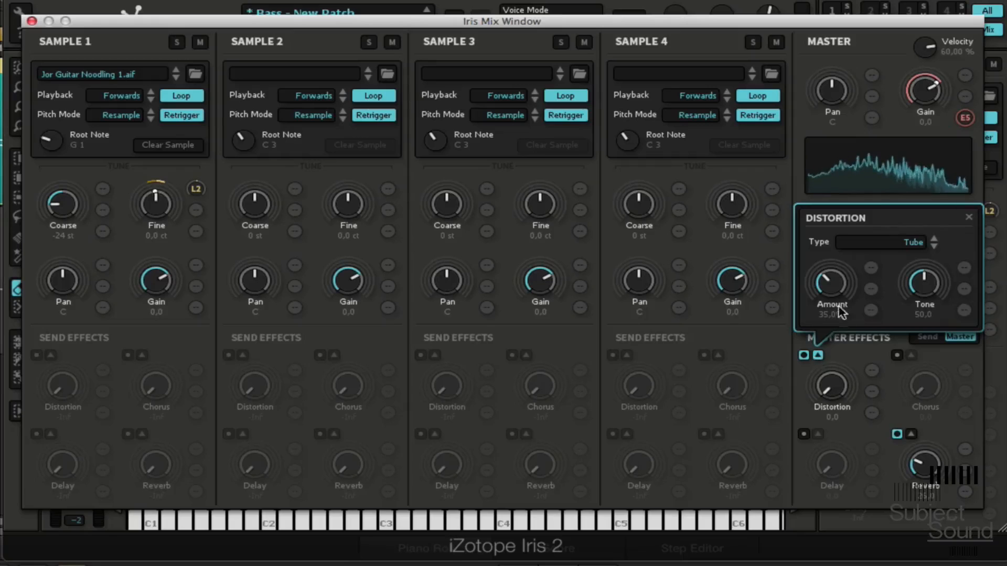
pyautogui.moveTo(834, 388); pyautogui.dragTo(834, 382)
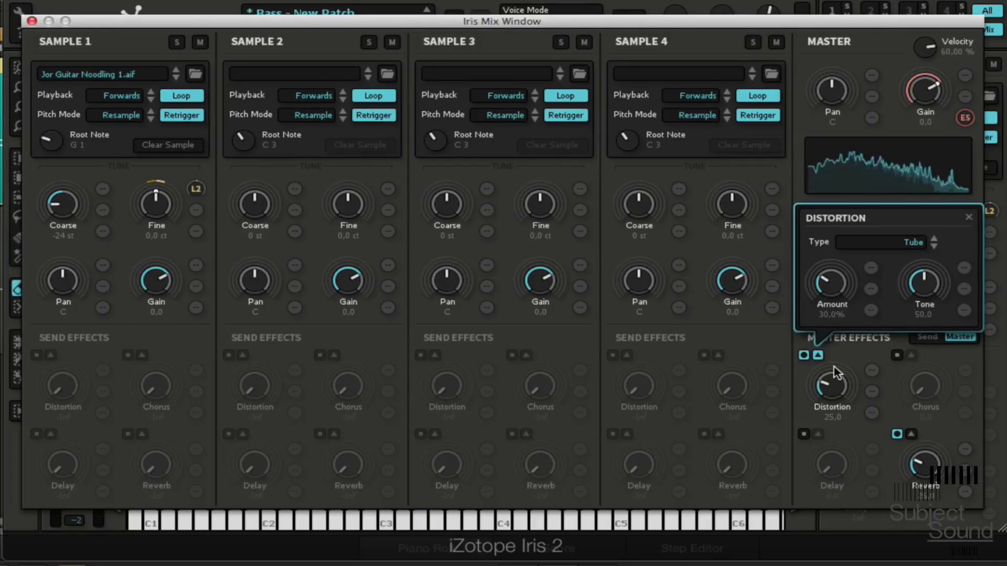
pyautogui.moveTo(929, 446); pyautogui.dragTo(933, 434)
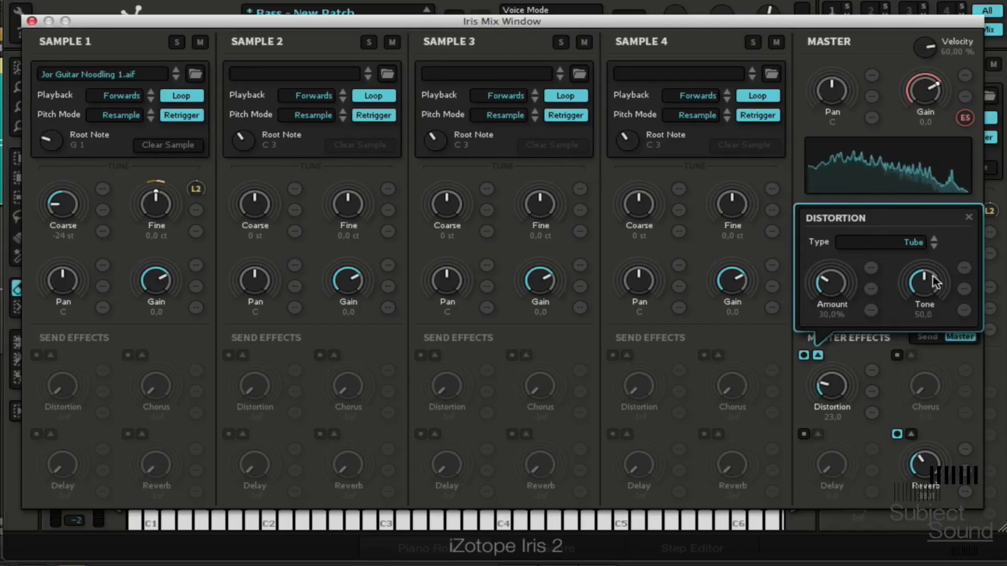
# Step: Keep the Tube distortion type and set the master distortion's tone to 28 and its amount to 53%
pyautogui.click(913, 243)
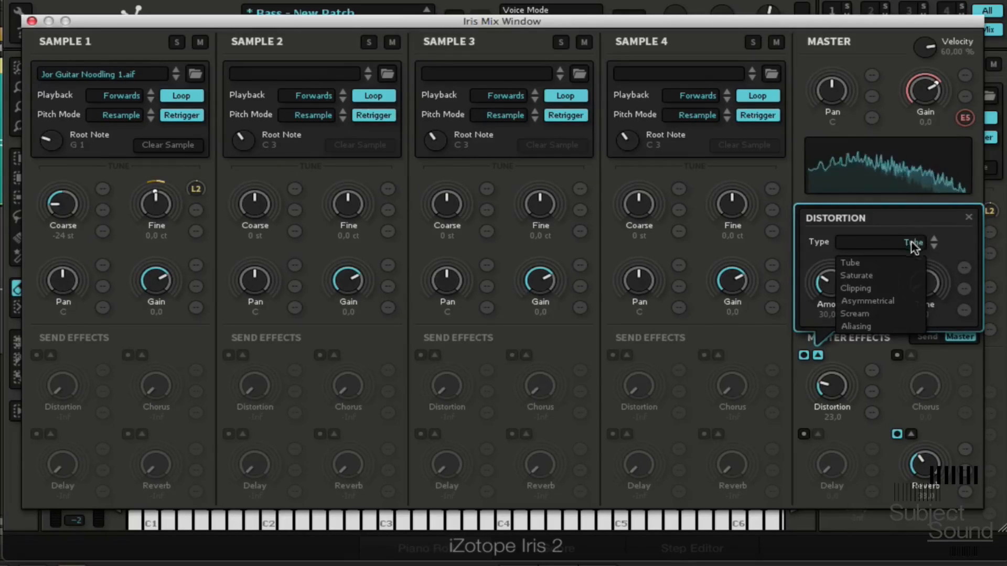
pyautogui.click(941, 289)
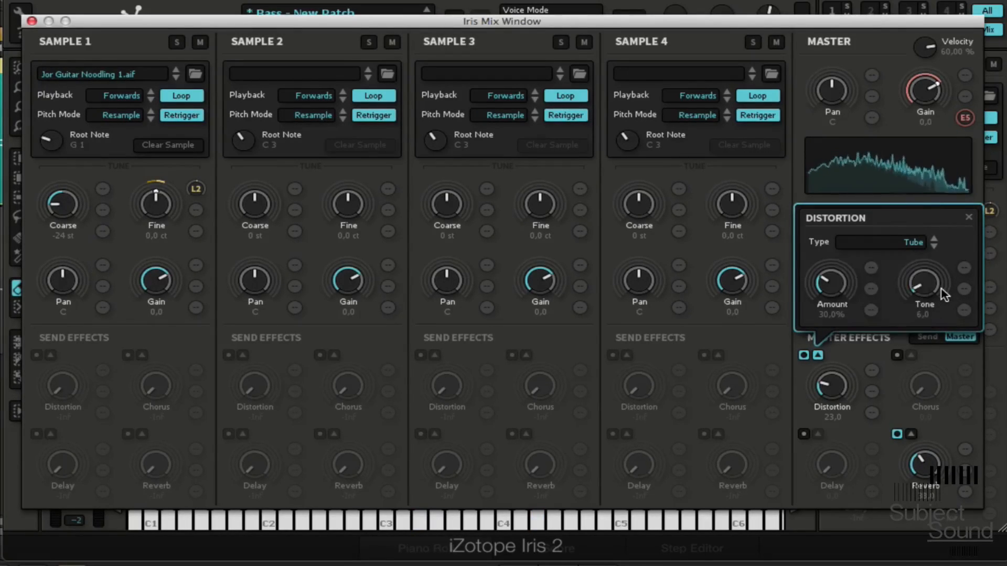
pyautogui.moveTo(942, 294); pyautogui.dragTo(938, 277)
pyautogui.moveTo(861, 281); pyautogui.dragTo(855, 262)
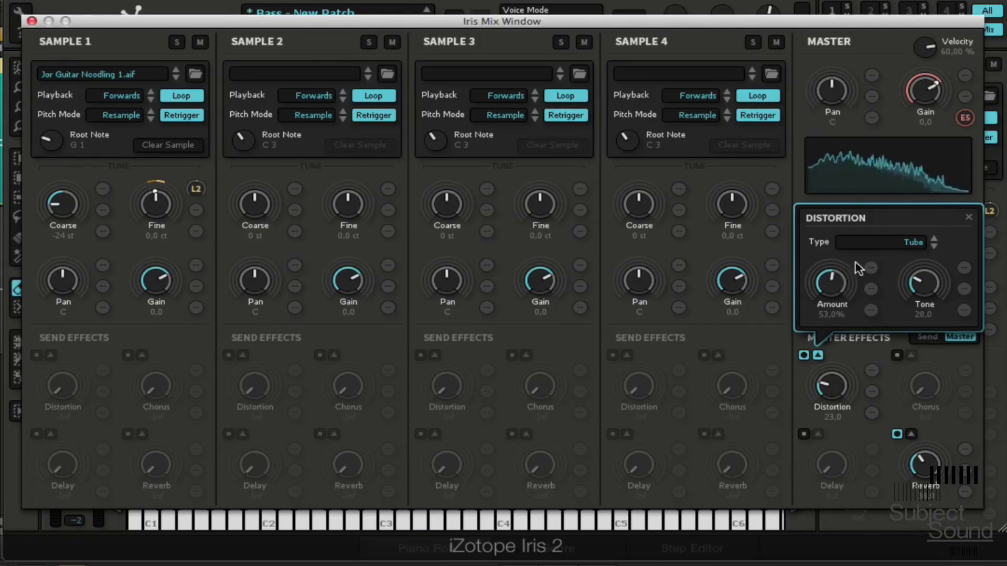
pyautogui.click(968, 217)
# Step: Set the master reverb to high cut 6622.3 Hz, low cut 55.3 Hz, width 52% and density 0%, with its level at 100
pyautogui.click(912, 434)
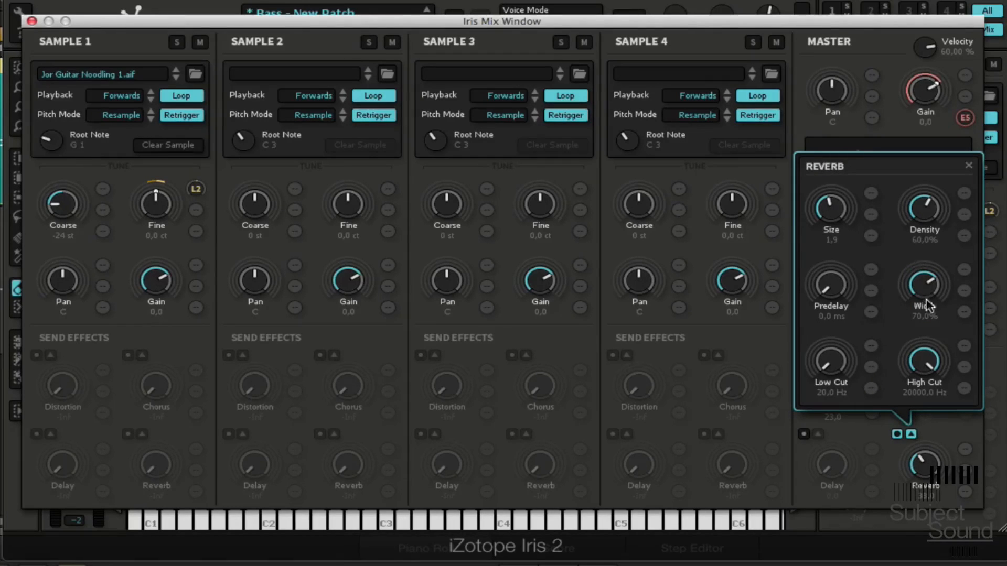
pyautogui.moveTo(923, 361); pyautogui.dragTo(936, 393)
pyautogui.moveTo(926, 285); pyautogui.dragTo(837, 178)
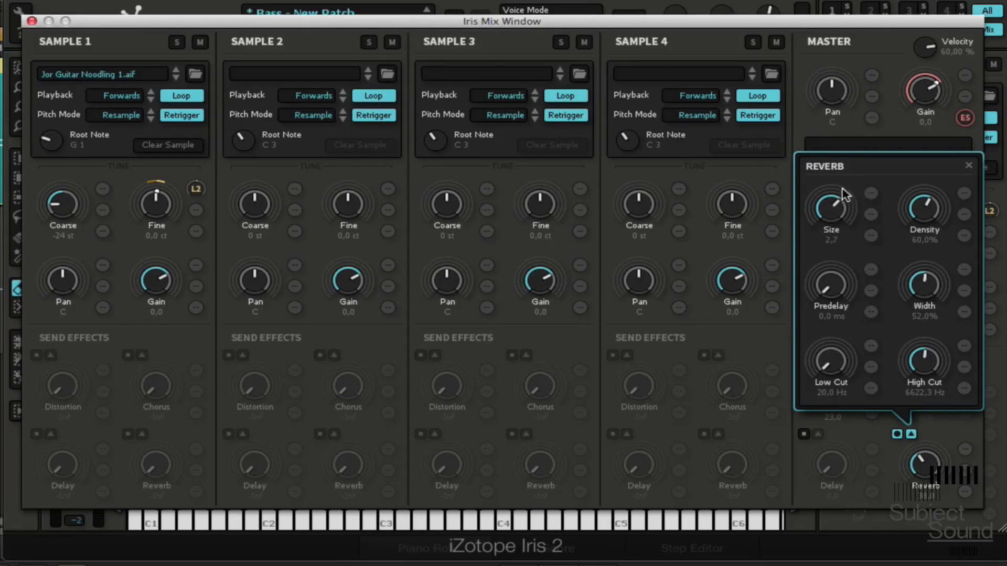
pyautogui.moveTo(942, 199); pyautogui.dragTo(883, 452)
pyautogui.moveTo(835, 355); pyautogui.dragTo(841, 318)
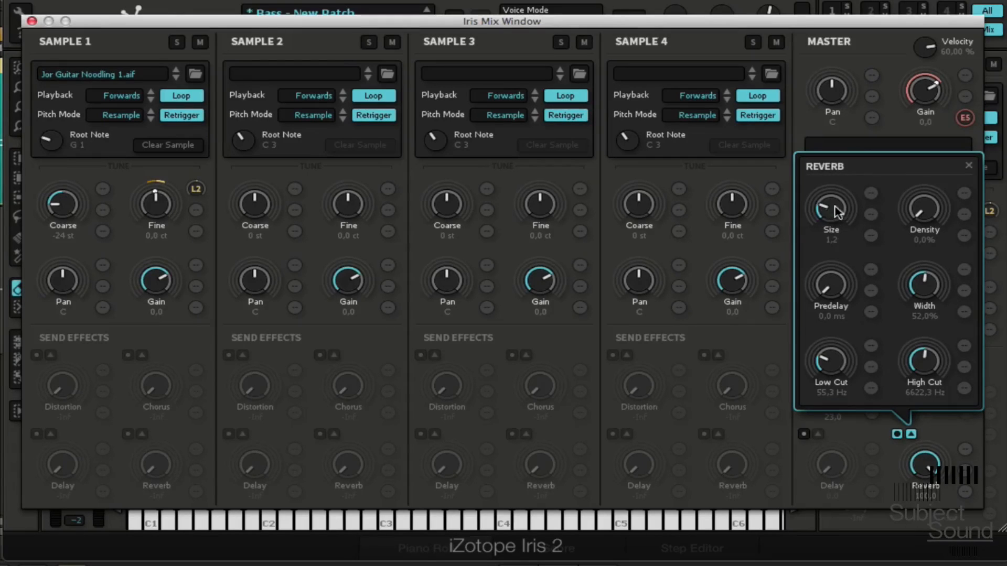
# Step: Readjust the master reverb to size 4.0, width 58%, low cut 20 Hz and high cut 2517.6 Hz
pyautogui.moveTo(834, 211); pyautogui.dragTo(831, 231)
pyautogui.moveTo(924, 290); pyautogui.dragTo(923, 282)
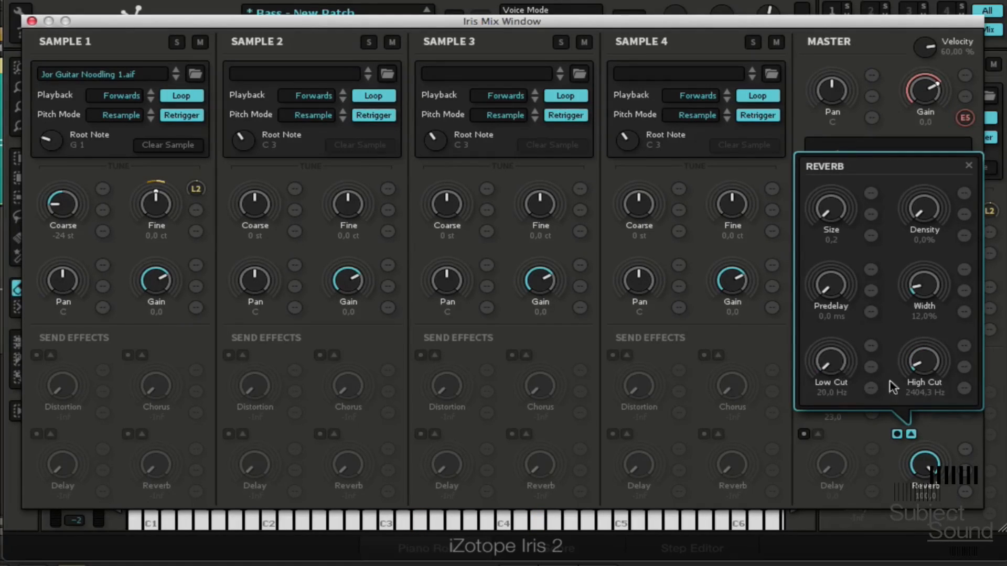
pyautogui.moveTo(839, 215)
pyautogui.mouseDown()
pyautogui.moveTo(834, 195)
pyautogui.moveTo(839, 225)
pyautogui.mouseUp()
pyautogui.moveTo(928, 276); pyautogui.dragTo(928, 274)
pyautogui.click(969, 166)
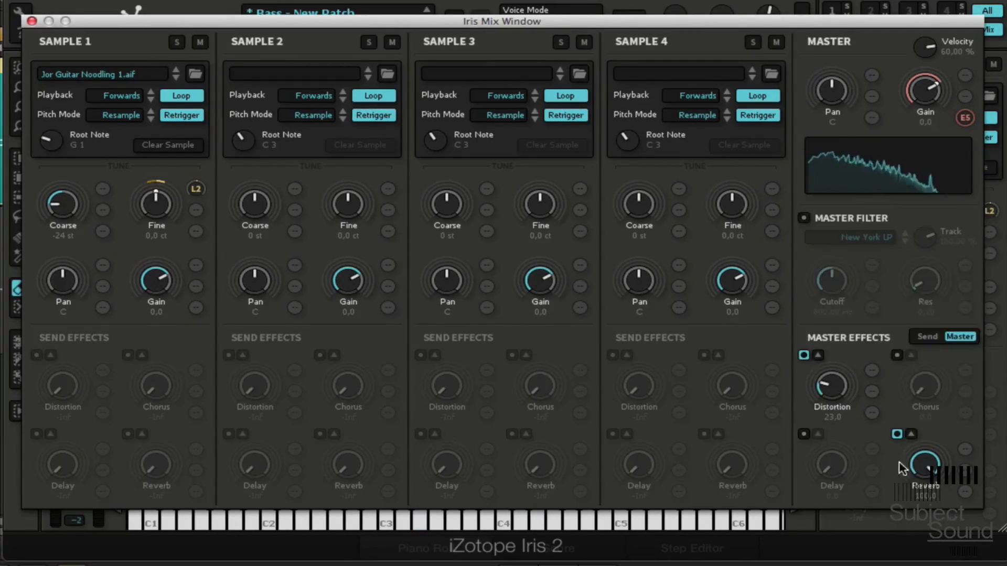
# Step: Switch on the master Delay at 42 and the master Chorus at 8
pyautogui.click(803, 435)
pyautogui.click(817, 436)
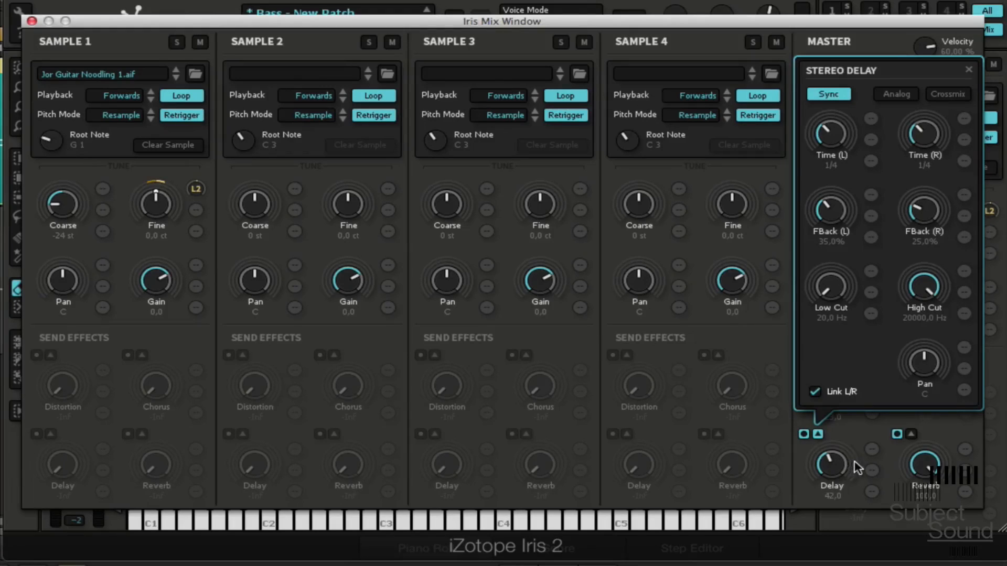
pyautogui.click(969, 71)
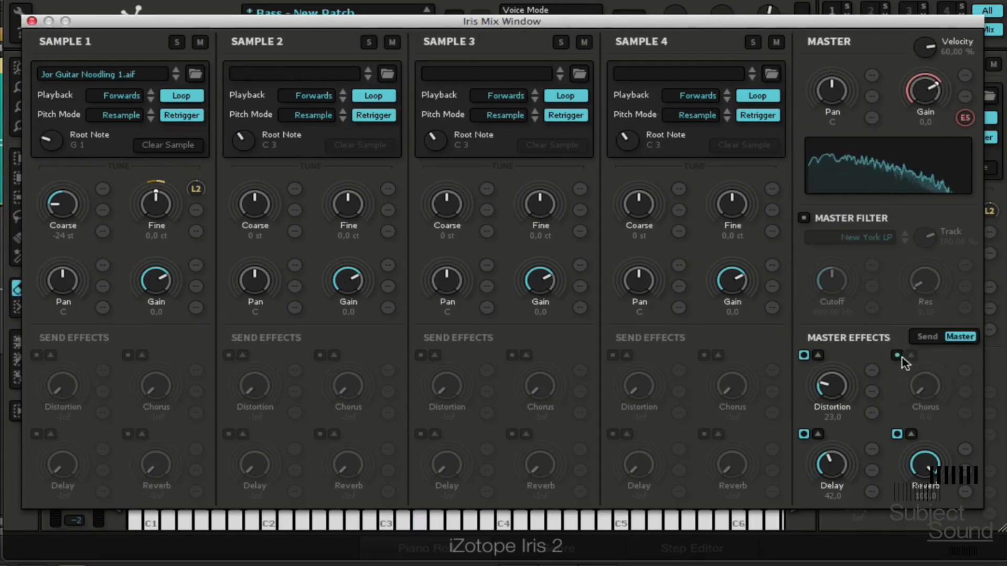
pyautogui.moveTo(925, 387); pyautogui.dragTo(946, 392)
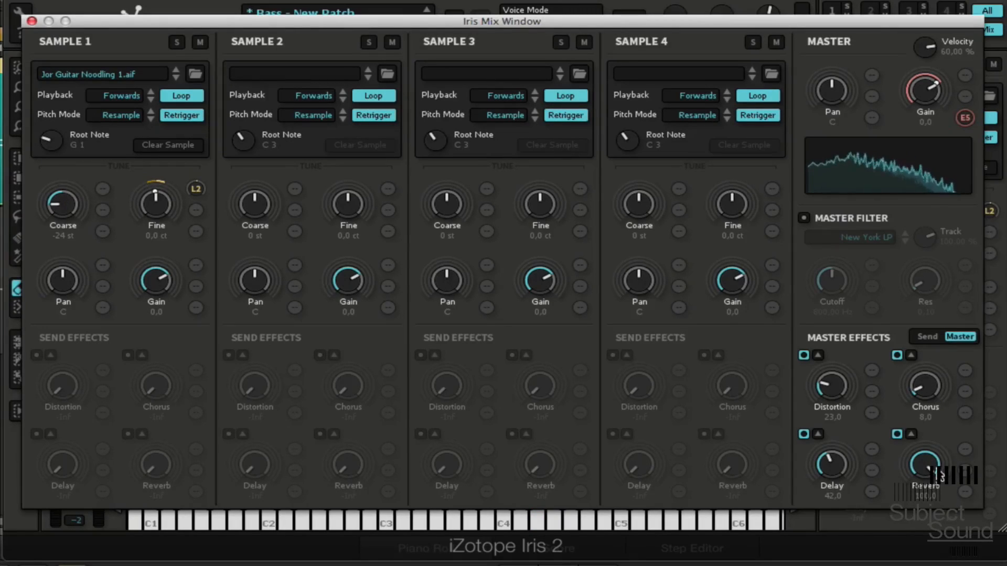
# Step: Lower the master Reverb level, raise it back to 100, and open the reverb settings
pyautogui.moveTo(911, 441); pyautogui.dragTo(928, 521)
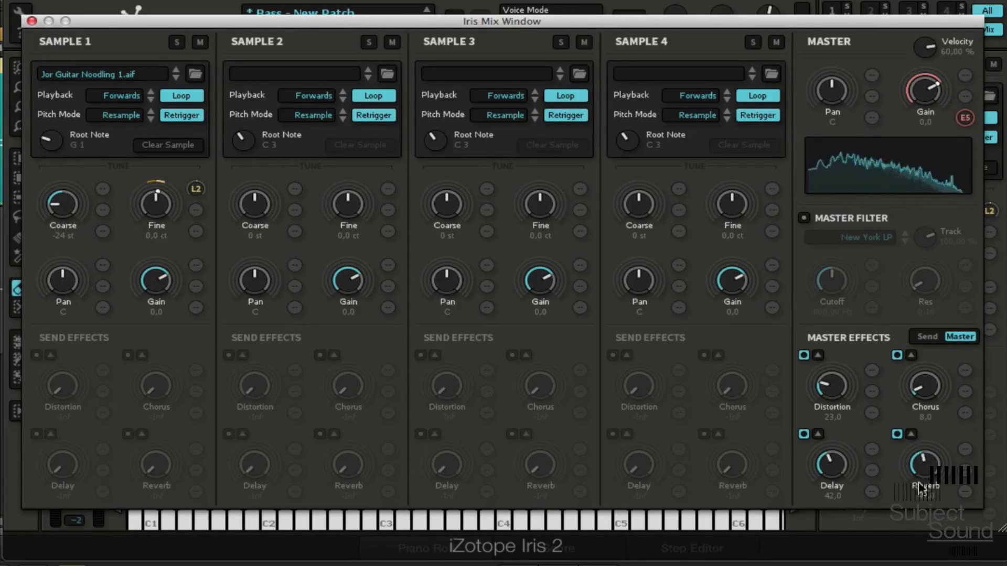
pyautogui.moveTo(919, 483); pyautogui.dragTo(934, 368)
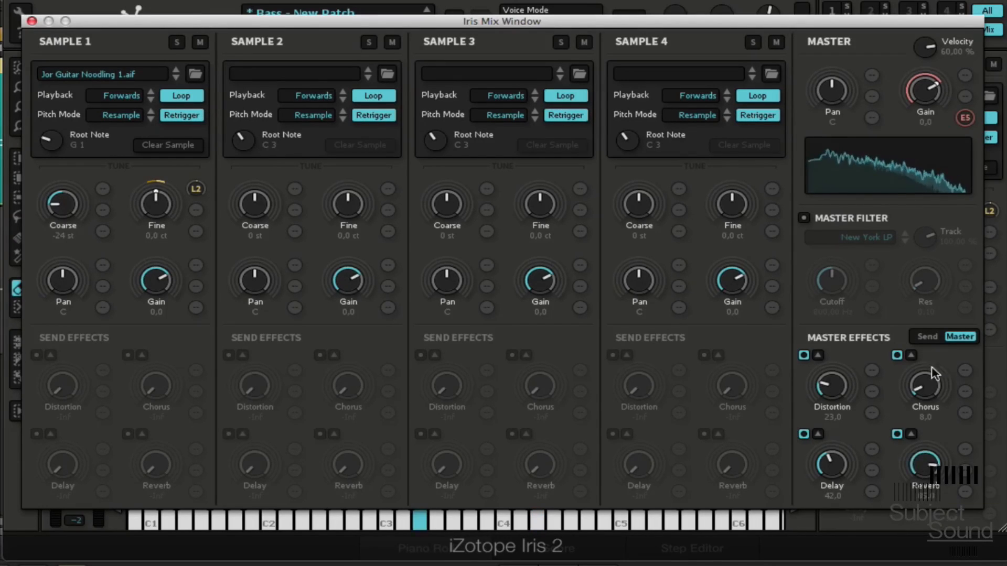
pyautogui.click(914, 435)
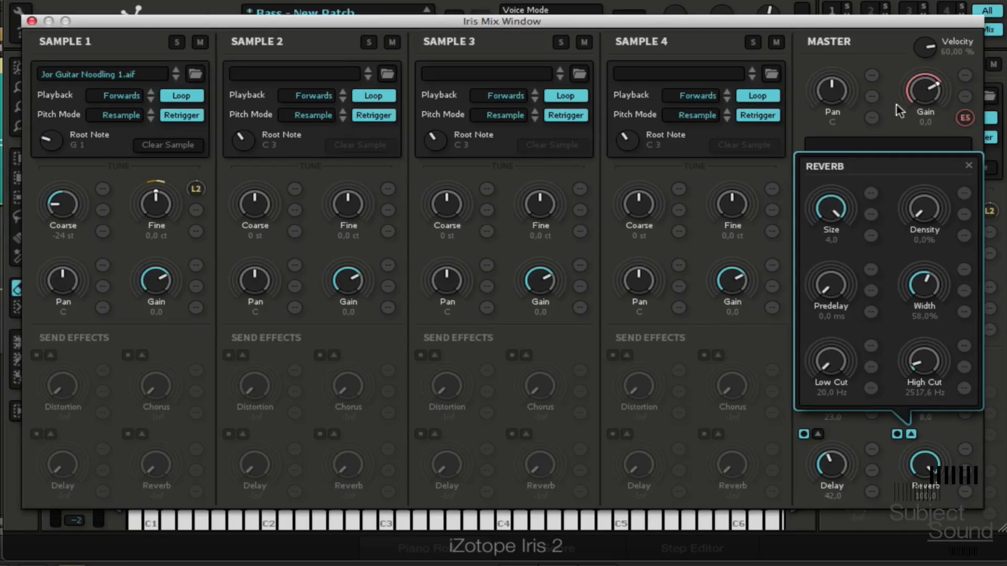